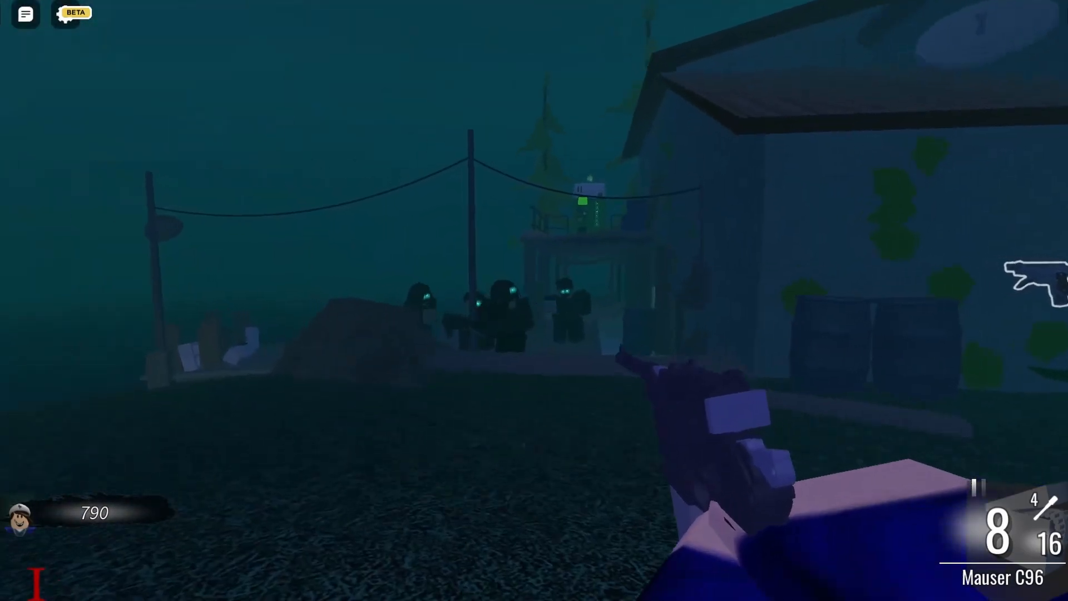
pyautogui.rightClick(534, 310)
pyautogui.click(534, 310)
pyautogui.click(534, 310)
pyautogui.click(534, 310)
pyautogui.click(535, 310)
pyautogui.click(534, 306)
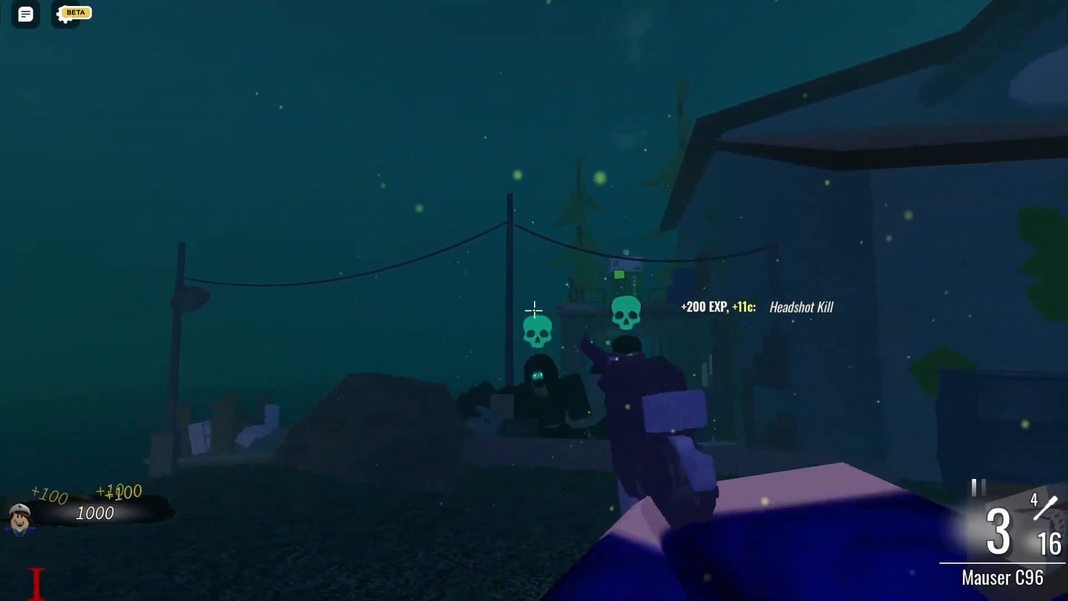
pyautogui.rightClick(534, 306)
pyautogui.press('r')
pyautogui.press('w')
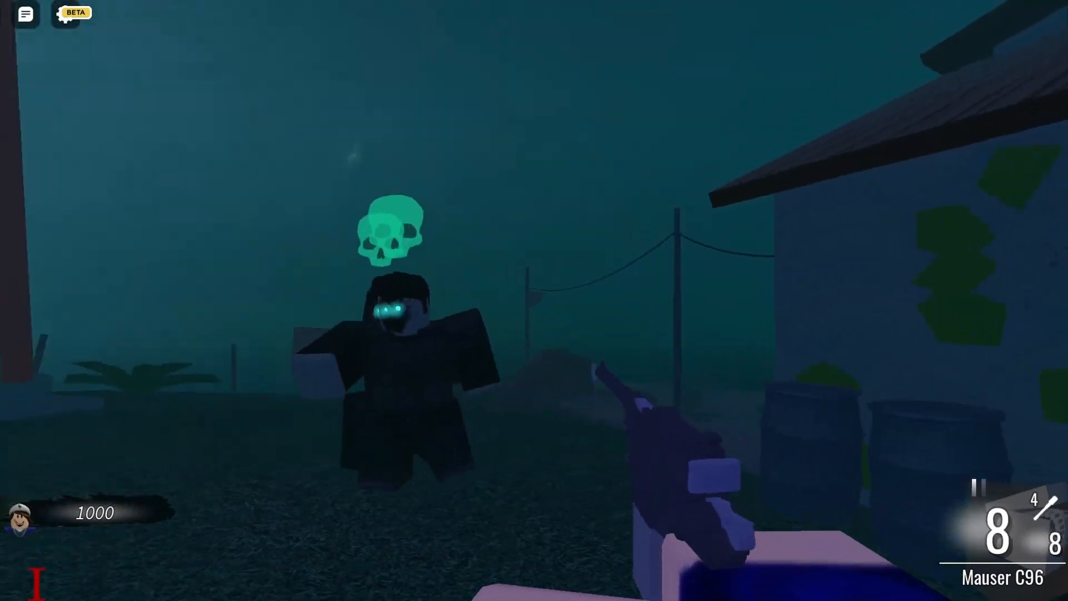
pyautogui.rightClick(534, 306)
pyautogui.click(534, 306)
pyautogui.click(535, 306)
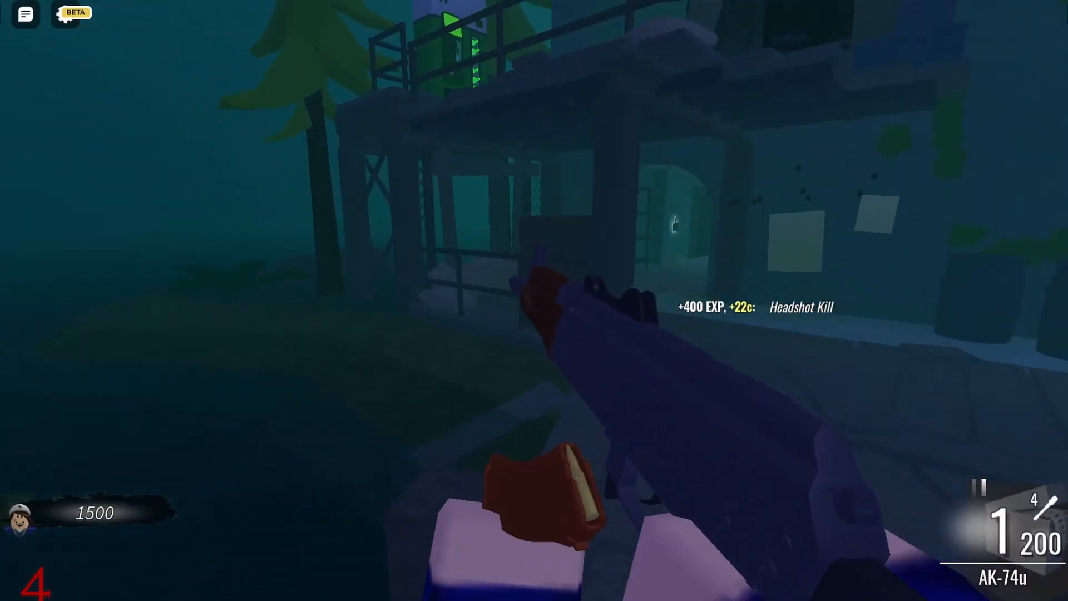
pyautogui.press('w')
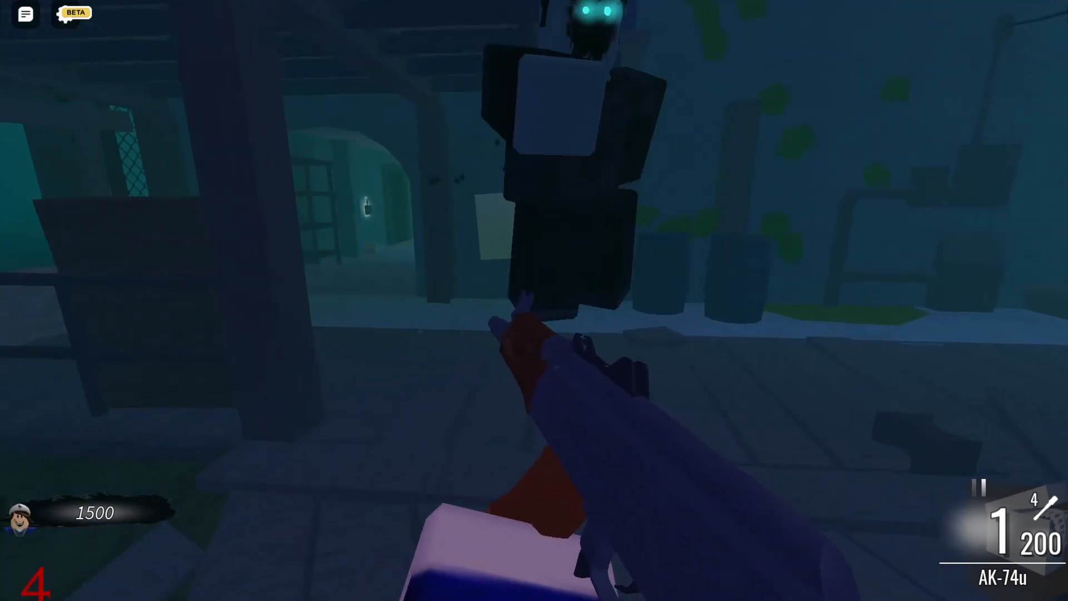
pyautogui.press('r')
pyautogui.press('w')
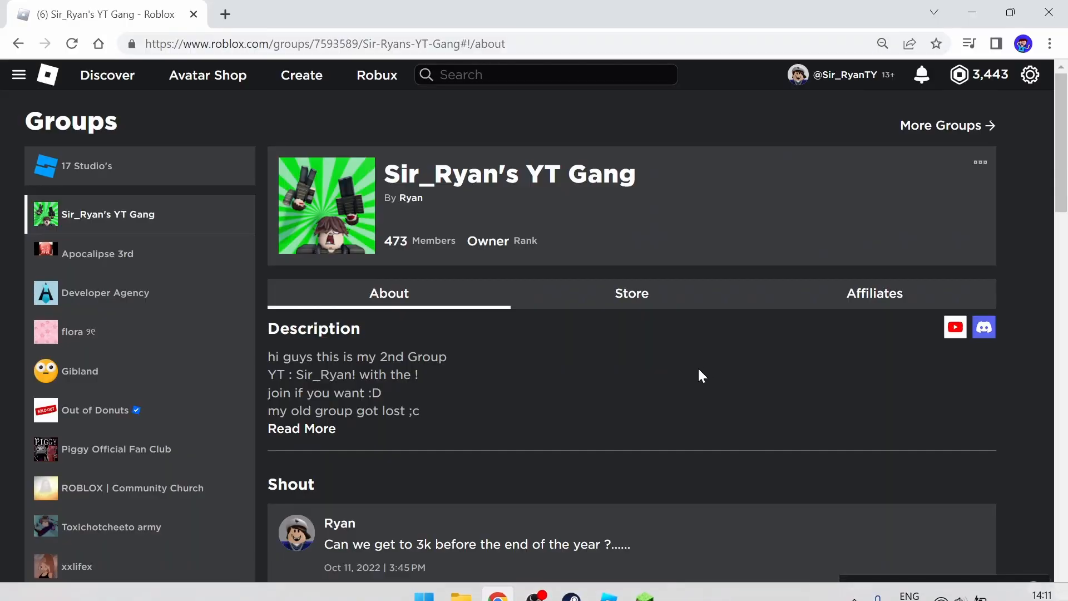
# Examine the Sir_Ryan's YT Gang group page and its More options menu
pyautogui.scroll(-1, 684, 312)
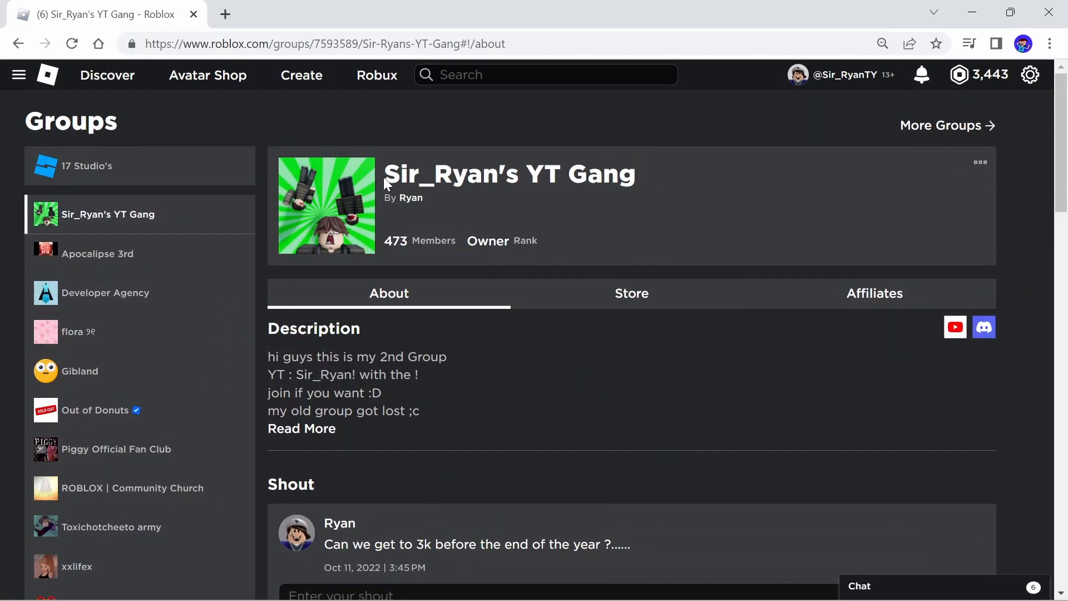
pyautogui.moveTo(382, 175); pyautogui.dragTo(570, 177)
pyautogui.click(617, 136)
pyautogui.scroll(-10, 720, 256)
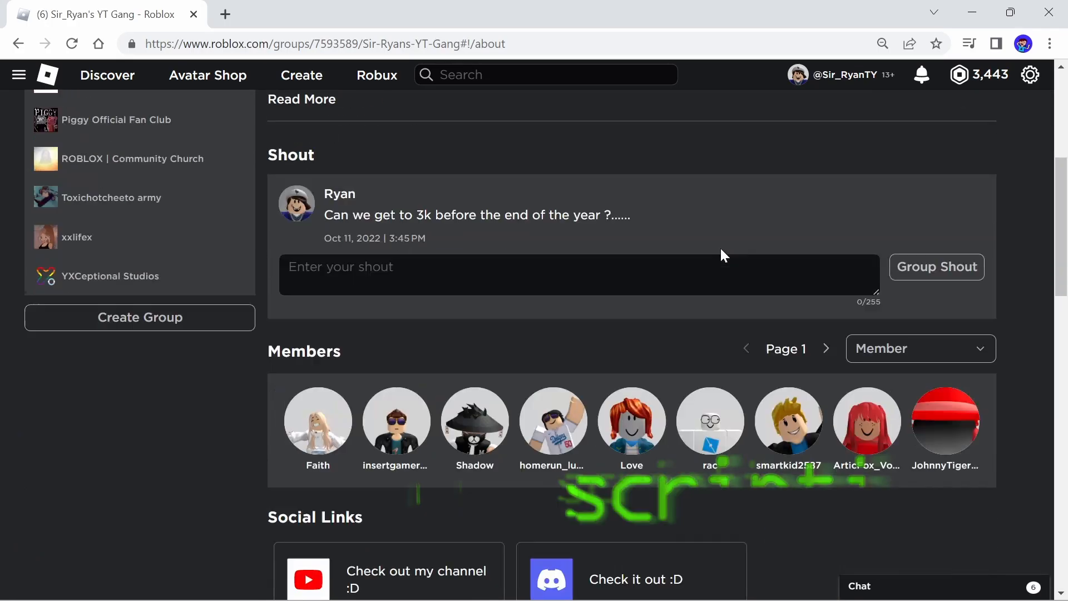
pyautogui.scroll(4, 653, 317)
pyautogui.scroll(-5, 656, 319)
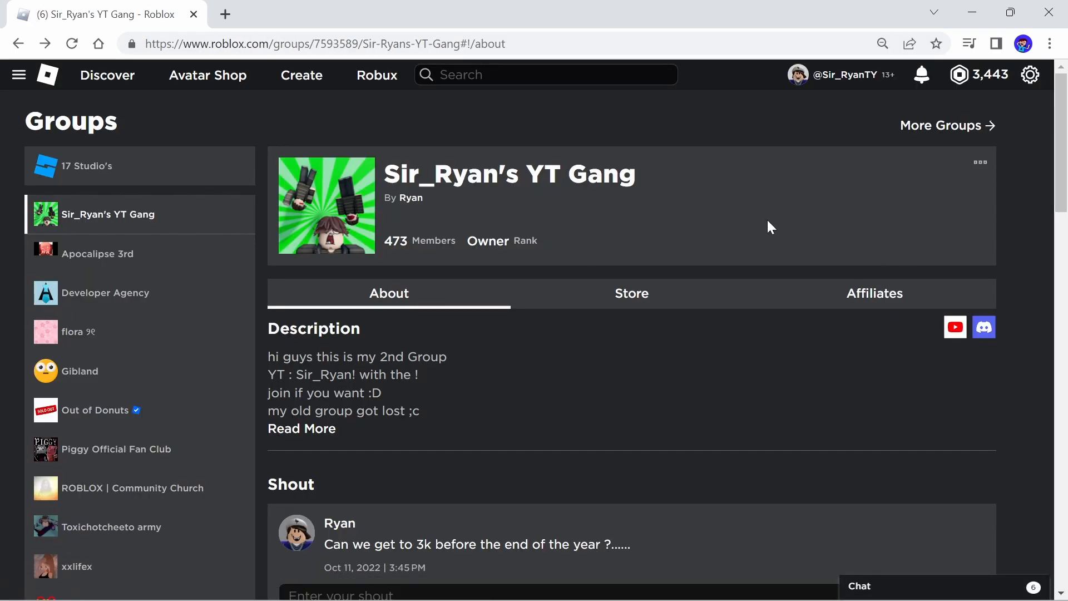
pyautogui.moveTo(419, 161); pyautogui.dragTo(689, 175)
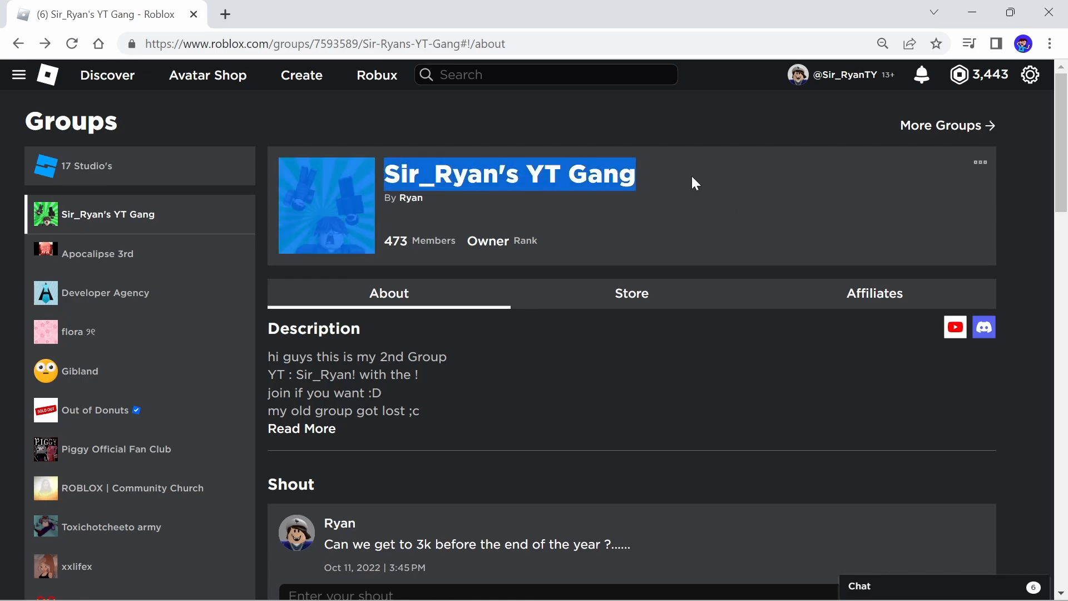
pyautogui.click(786, 177)
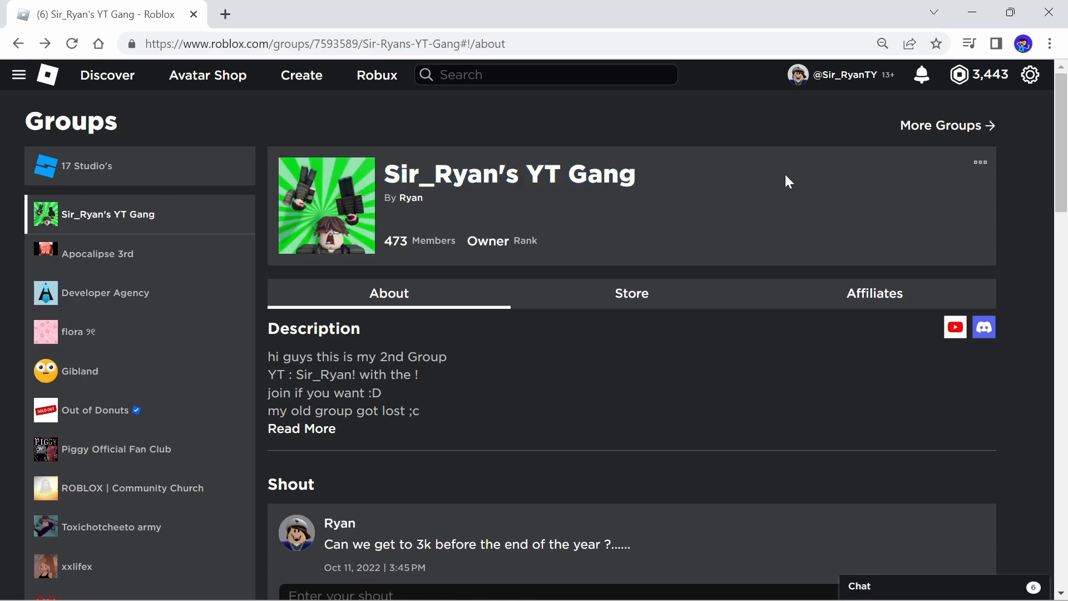
pyautogui.click(980, 162)
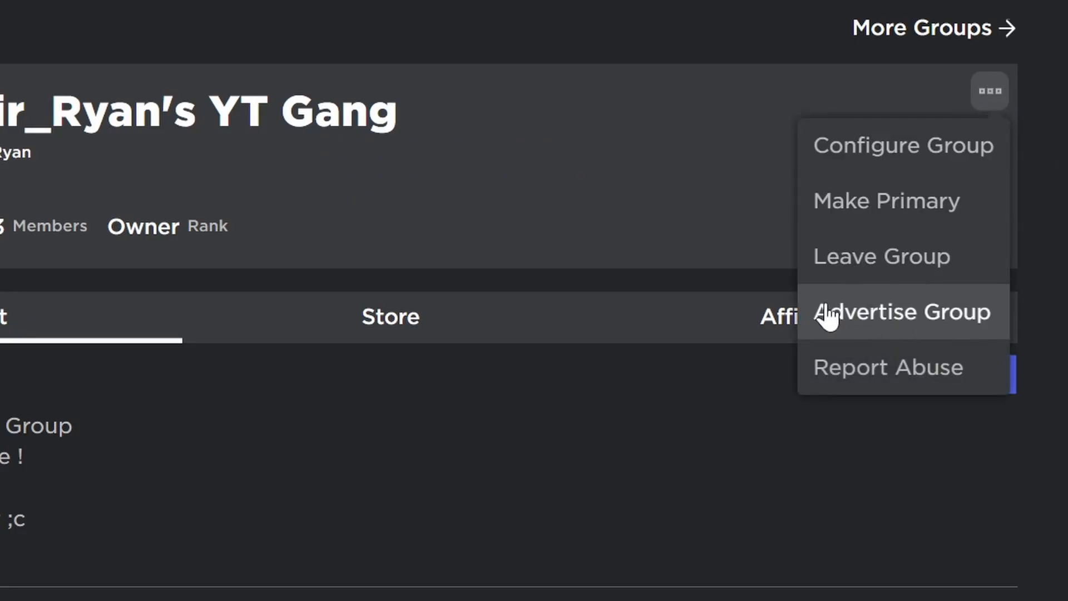
pyautogui.click(1013, 65)
pyautogui.scroll(-1, 635, 216)
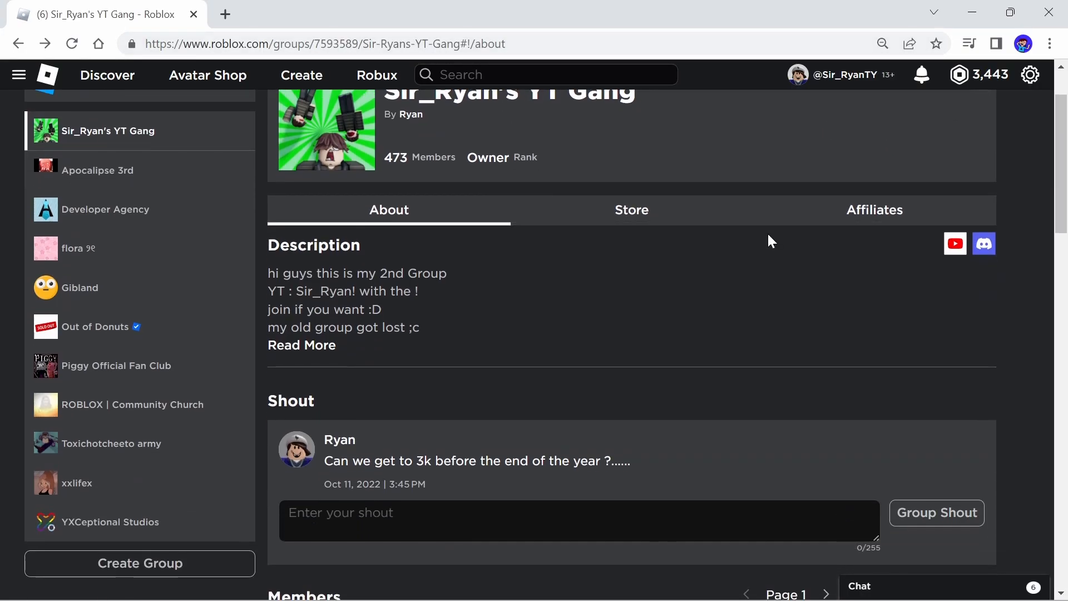
pyautogui.scroll(1, 735, 461)
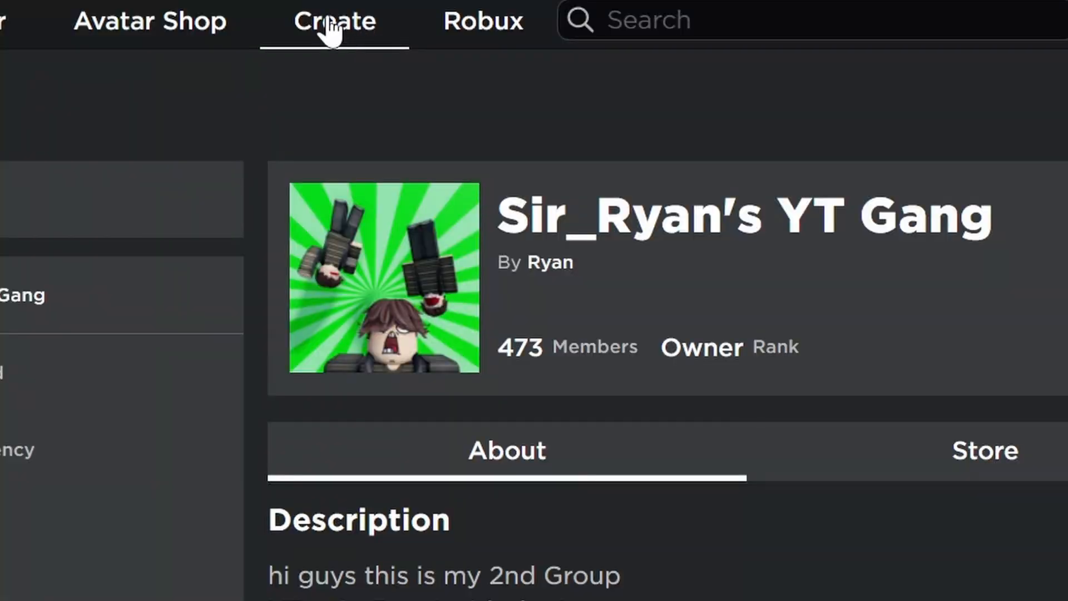
# Open the Create section to reach the Creator Dashboard's Creations page
pyautogui.click(303, 79)
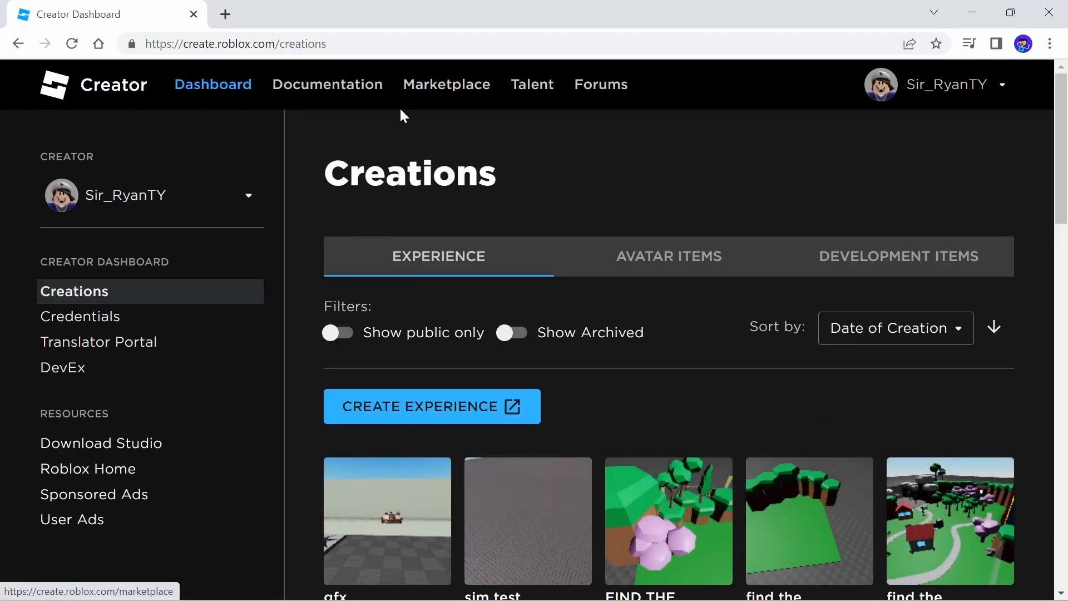
pyautogui.moveTo(325, 174); pyautogui.dragTo(480, 174)
pyautogui.click(479, 174)
pyautogui.moveTo(325, 174); pyautogui.dragTo(457, 173)
pyautogui.click(504, 185)
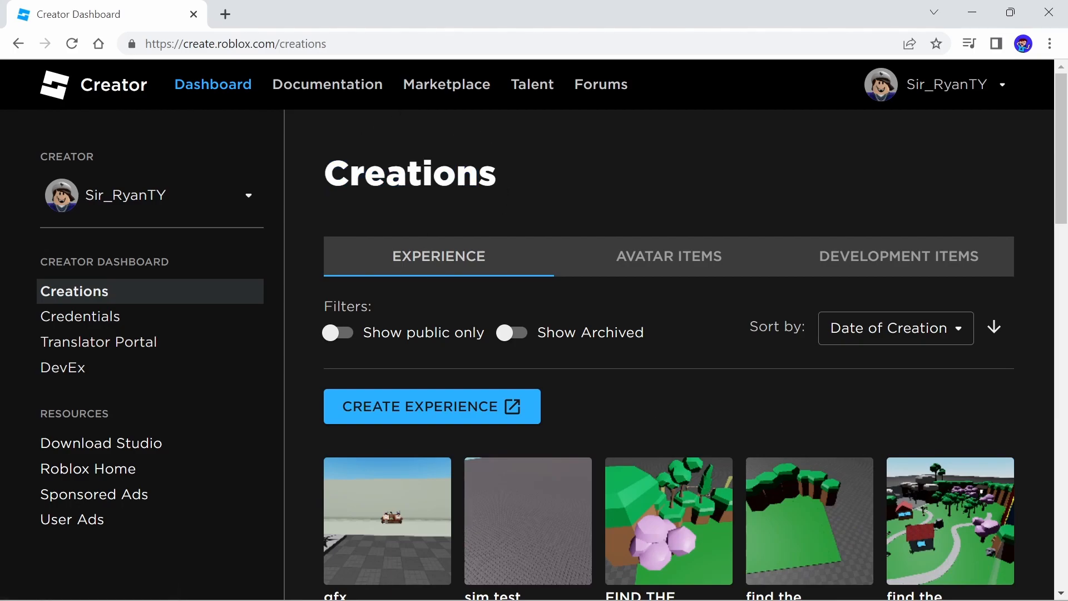
# Open the Avatar Items tab and browse the uploaded T-shirts
pyautogui.click(661, 257)
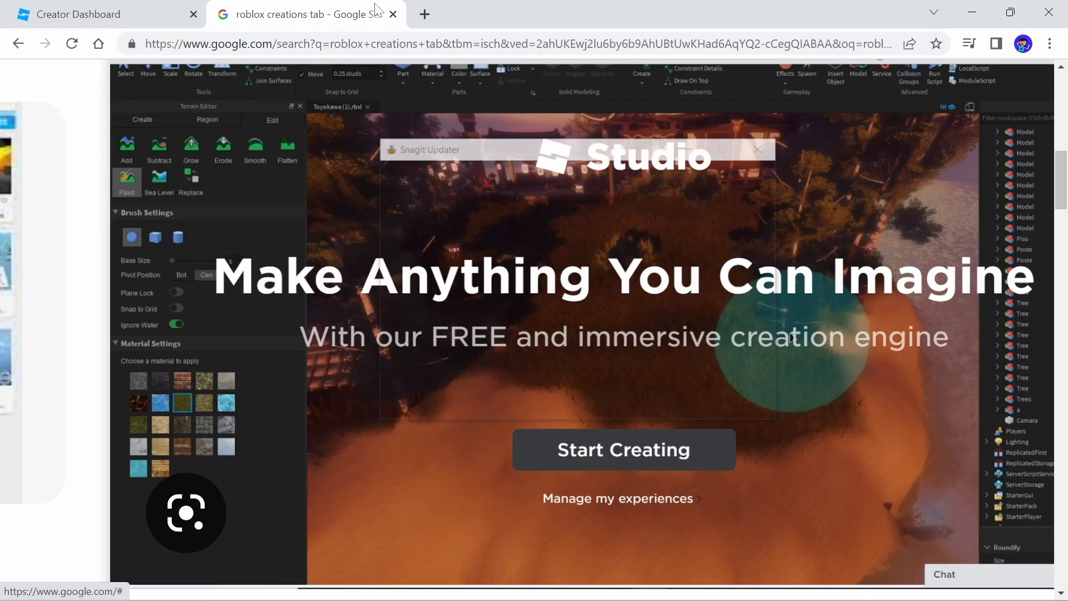
pyautogui.click(393, 14)
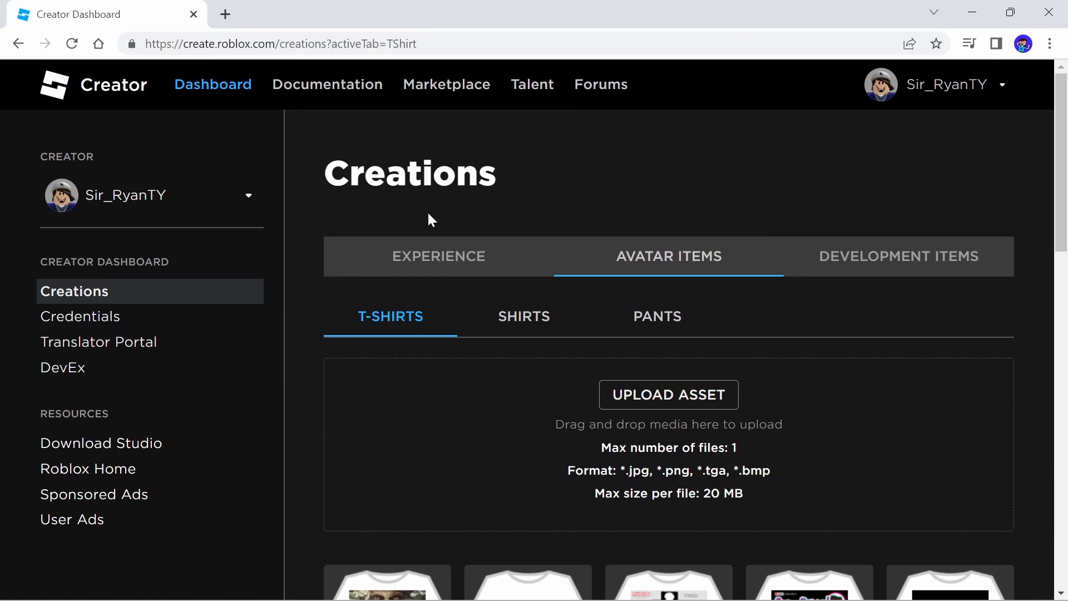
pyautogui.click(638, 267)
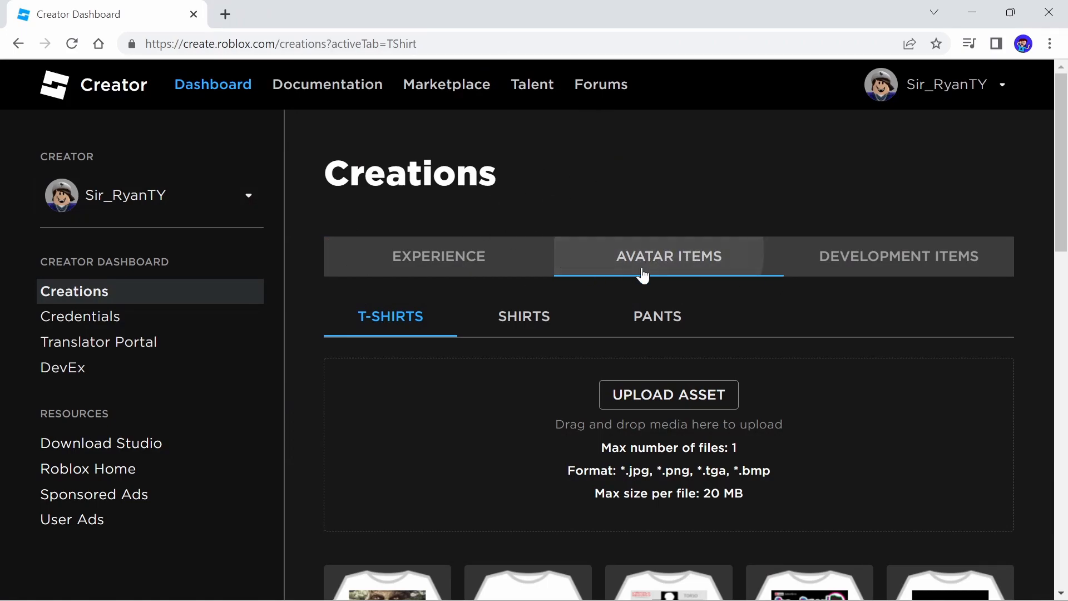
pyautogui.scroll(-5, 692, 272)
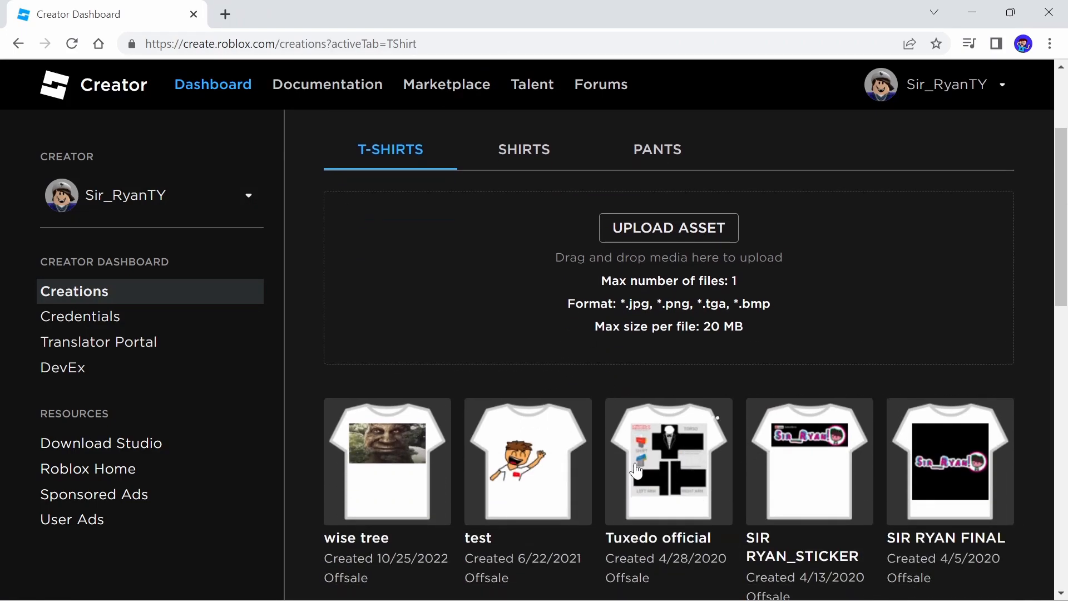
pyautogui.scroll(5, 649, 393)
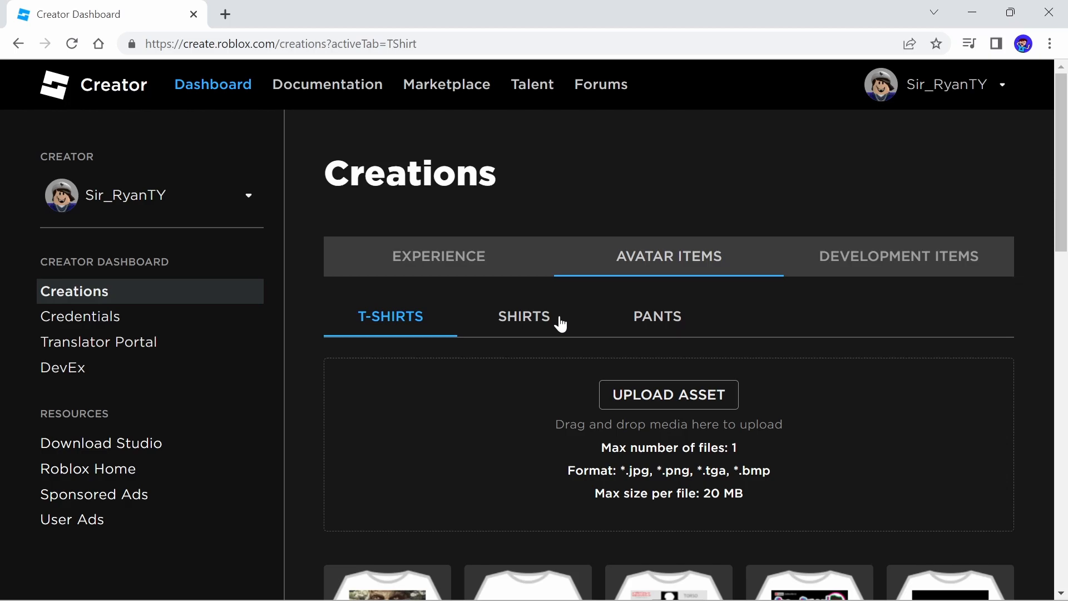
pyautogui.scroll(-5, 610, 309)
pyautogui.scroll(4, 694, 358)
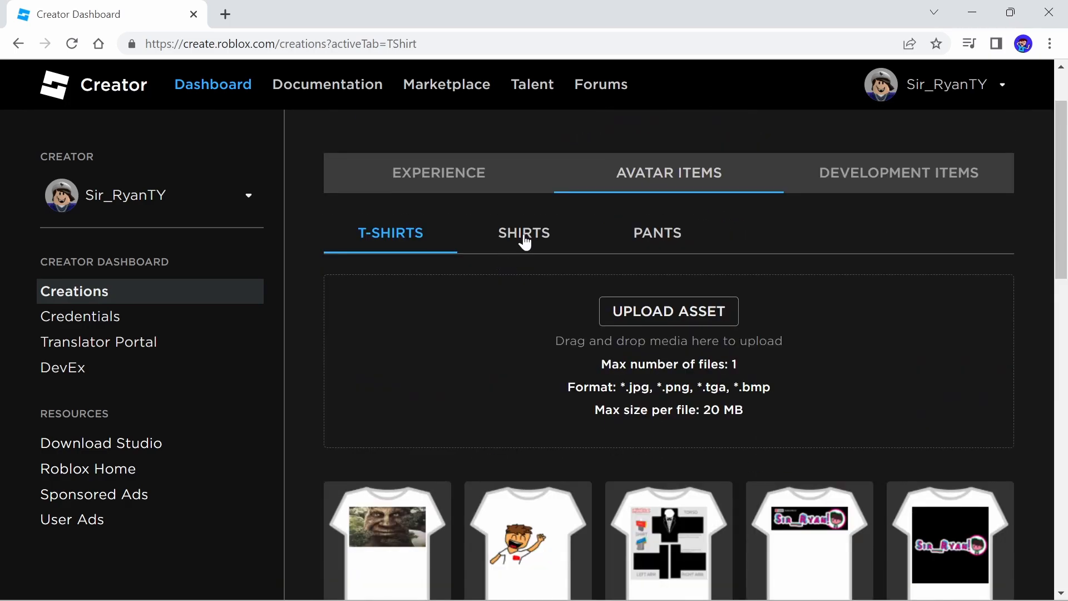
# Switch to the Shirts list and open the blue shirt's configuration page
pyautogui.click(523, 237)
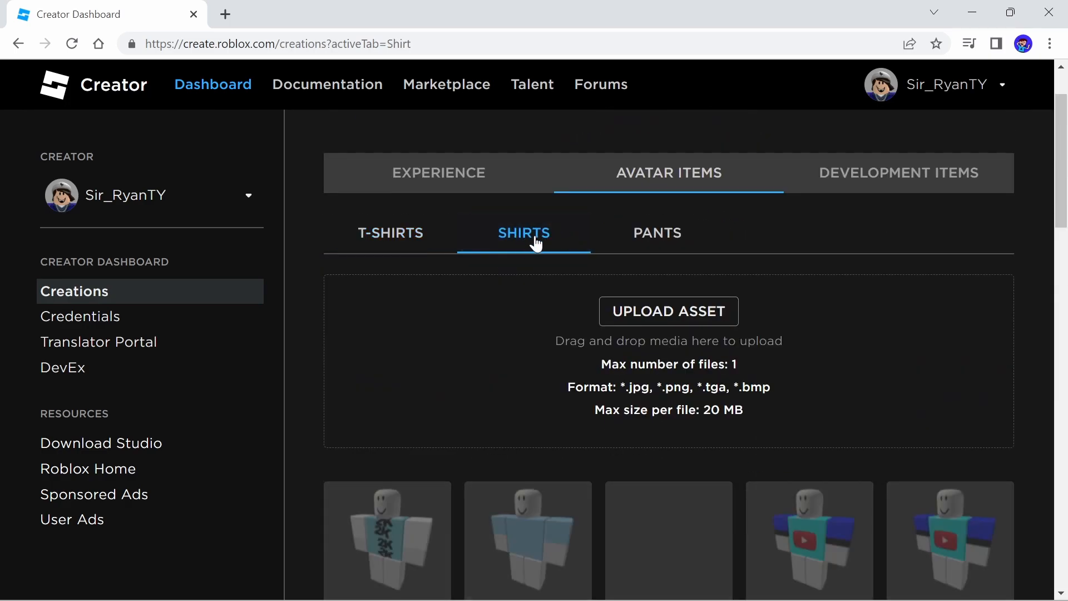
pyautogui.scroll(-1, 551, 241)
pyautogui.scroll(2, 599, 262)
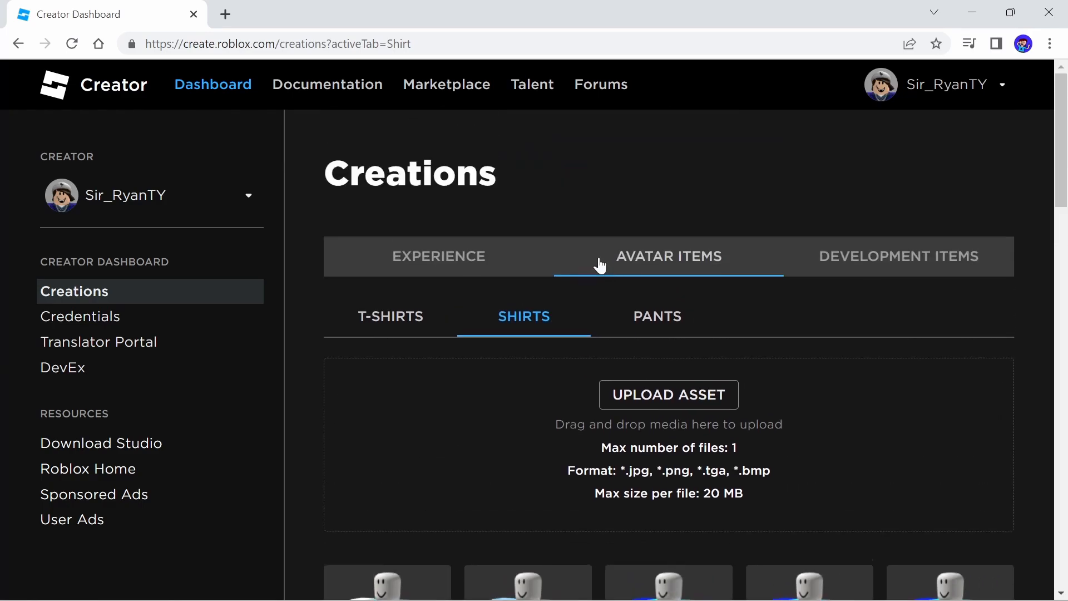
pyautogui.scroll(-5, 619, 270)
pyautogui.scroll(4, 725, 386)
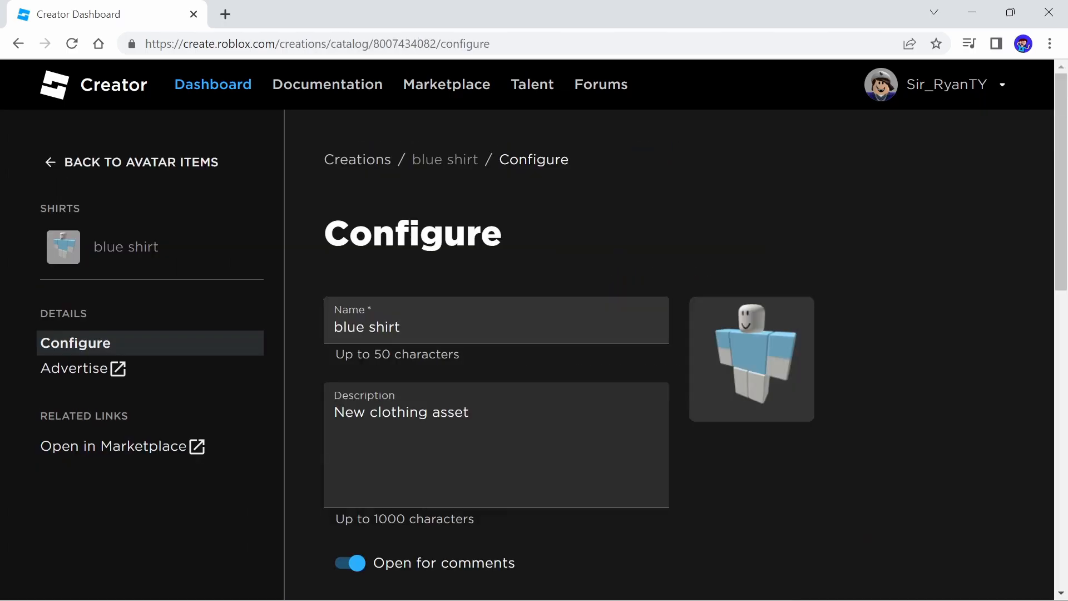
# Review the blue shirt's configuration, including its sale and price settings
pyautogui.scroll(-4, 608, 274)
pyautogui.scroll(-3, 629, 401)
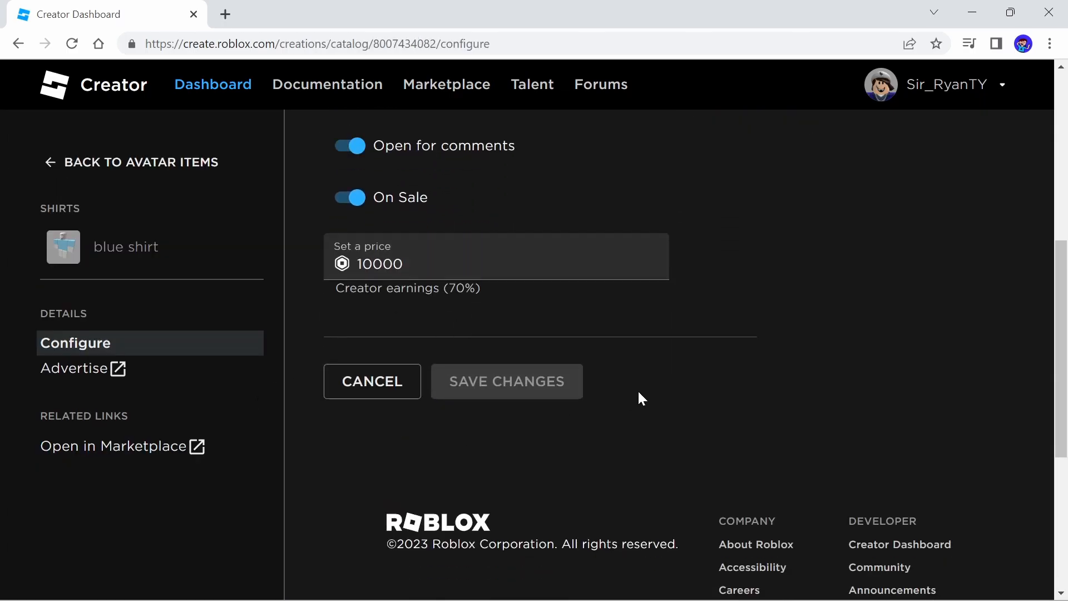
pyautogui.scroll(7, 372, 195)
pyautogui.moveTo(372, 234); pyautogui.dragTo(467, 234)
pyautogui.click(438, 267)
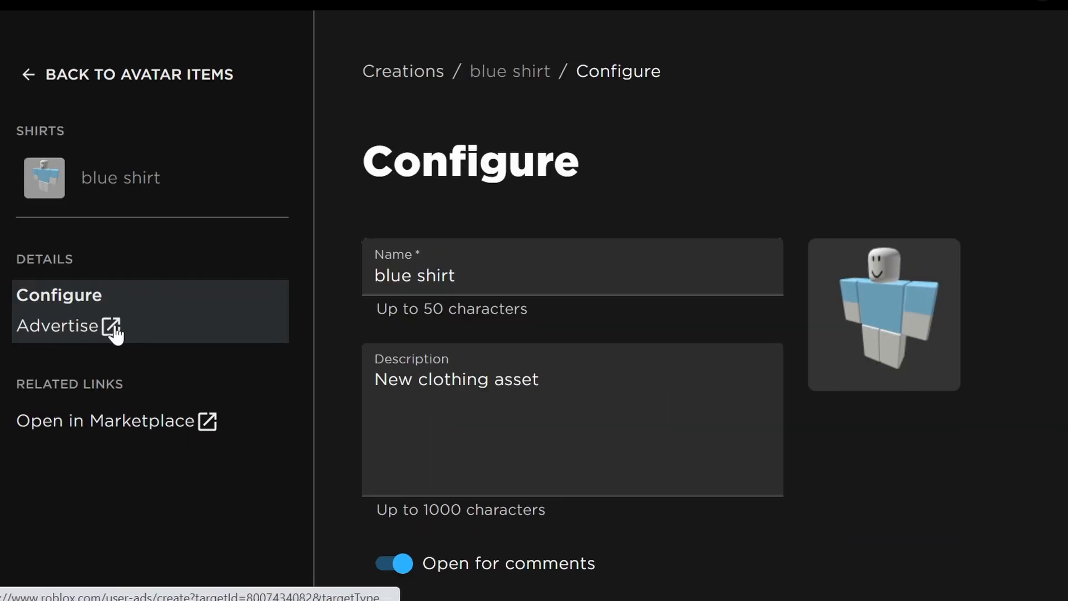
# Open the blue shirt's ad creation page, close it and return to the avatar items
pyautogui.click(112, 328)
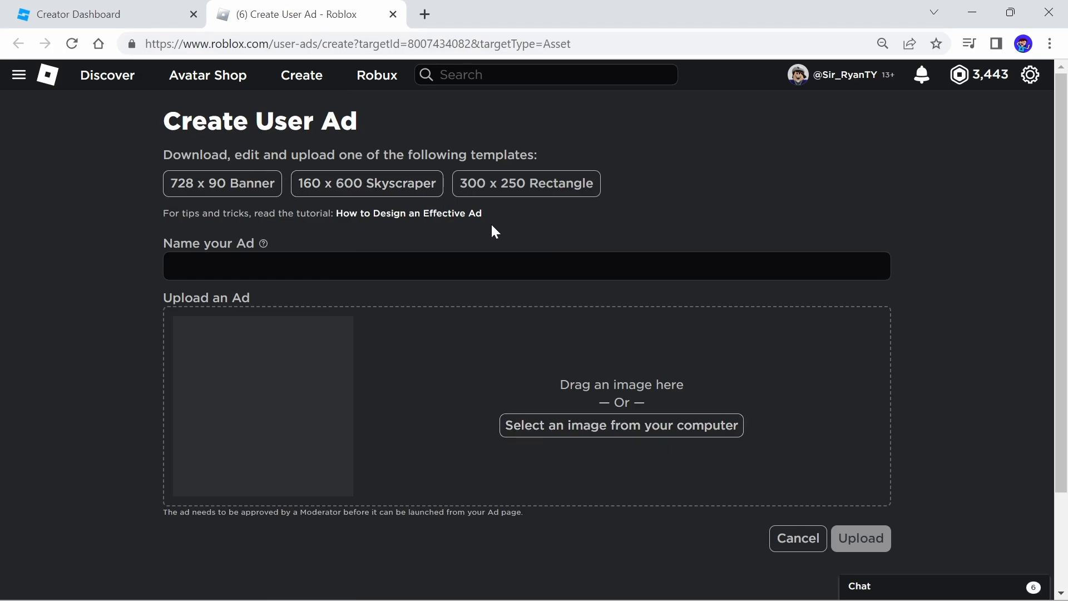
pyautogui.hotkey('ctrl', 'w')
pyautogui.click(99, 168)
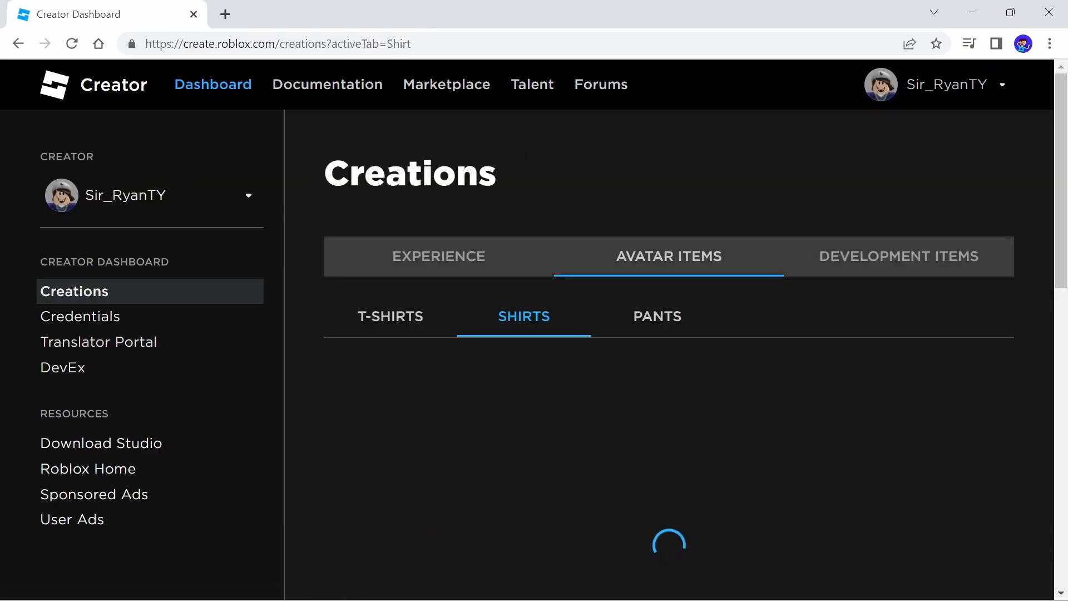
# Switch to the Experience tab and open The Wise Misticle Tree has decided your Fate experience
pyautogui.click(412, 261)
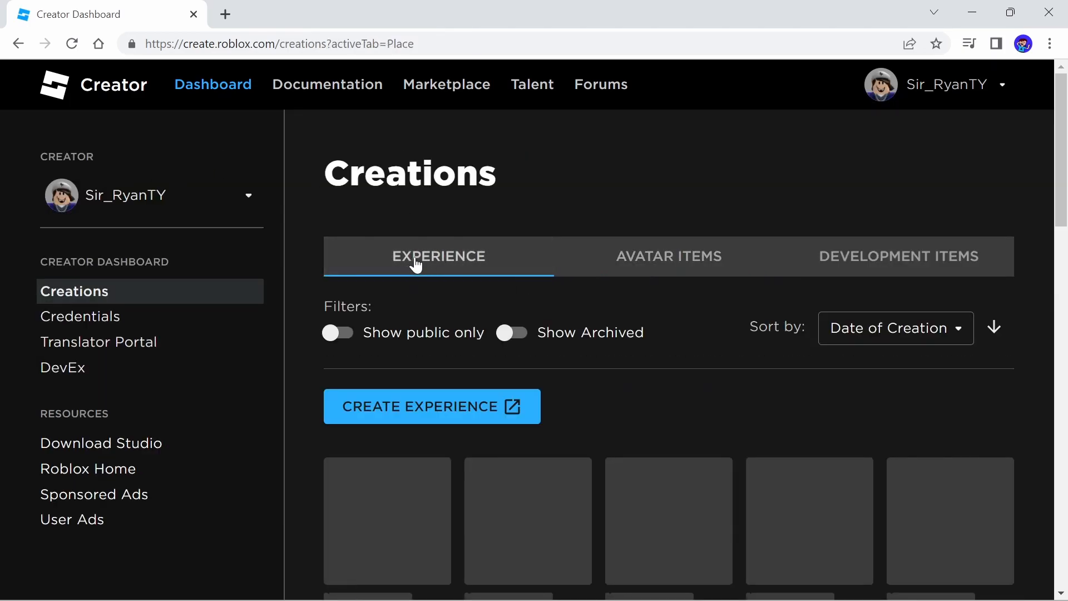
pyautogui.scroll(-5, 623, 289)
pyautogui.scroll(1, 818, 288)
pyautogui.scroll(-1, 807, 345)
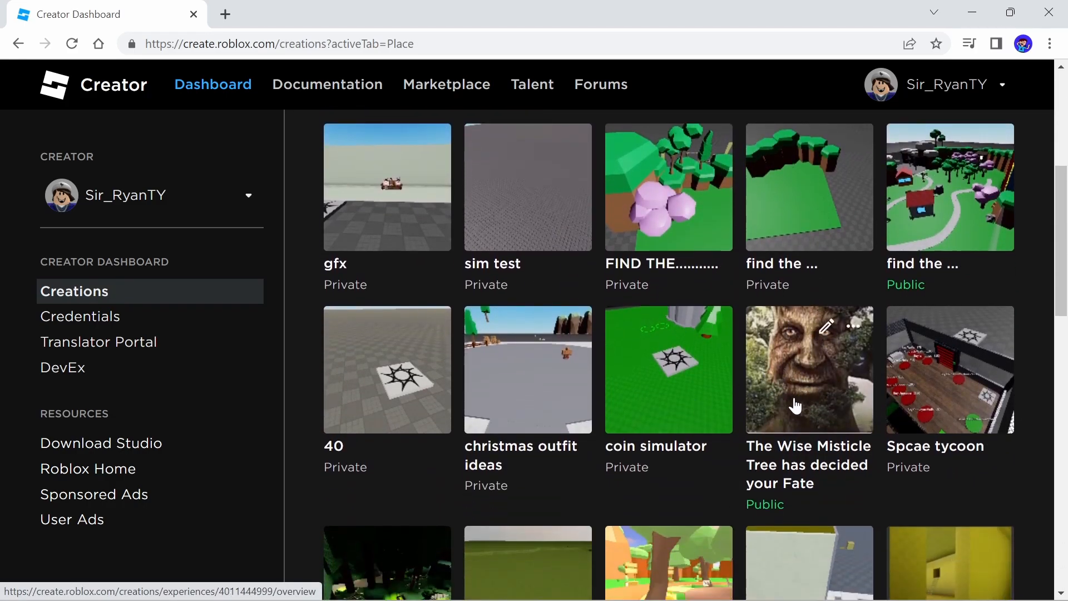
pyautogui.rightClick(768, 403)
pyautogui.click(775, 383)
pyautogui.scroll(-3, 589, 251)
pyautogui.scroll(3, 497, 255)
pyautogui.scroll(-2, 699, 419)
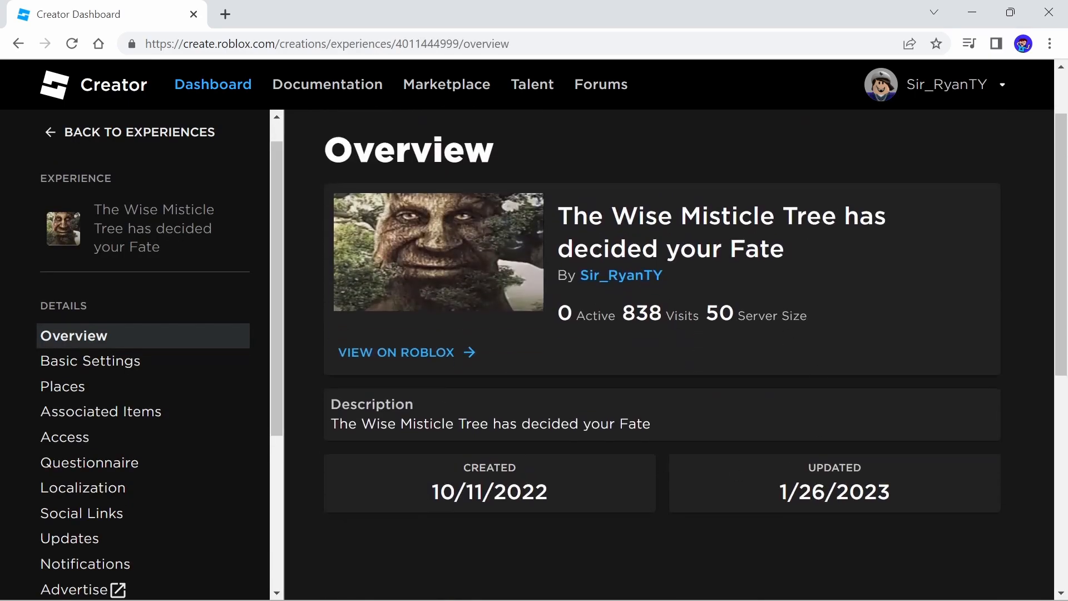
# Open the Advertise page for The Wise Misticle Tree experience
pyautogui.moveTo(558, 215); pyautogui.dragTo(799, 255)
pyautogui.click(799, 254)
pyautogui.scroll(-1, 136, 384)
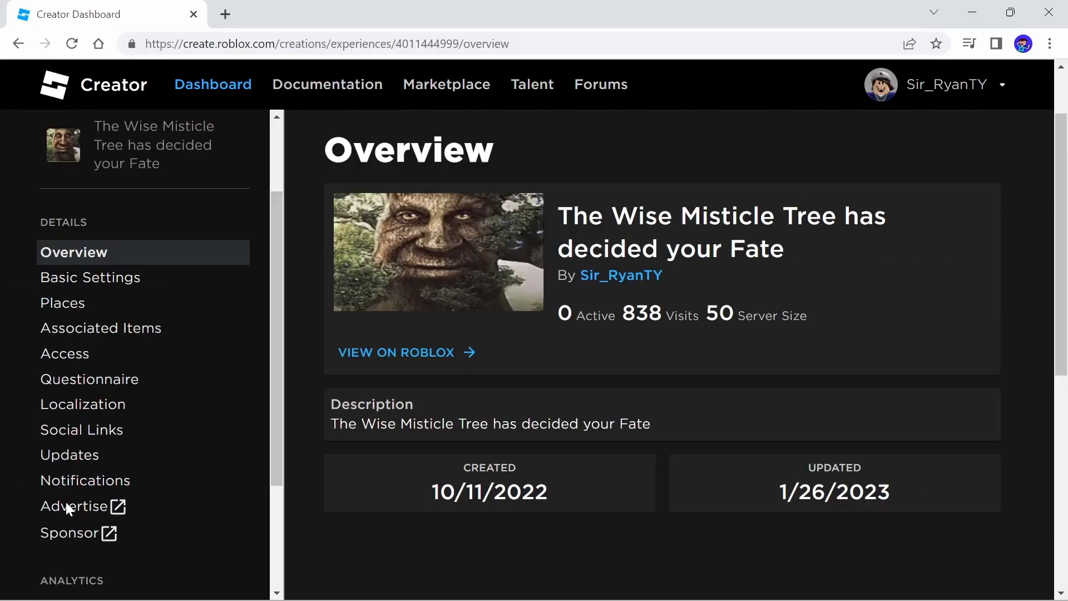
pyautogui.click(65, 506)
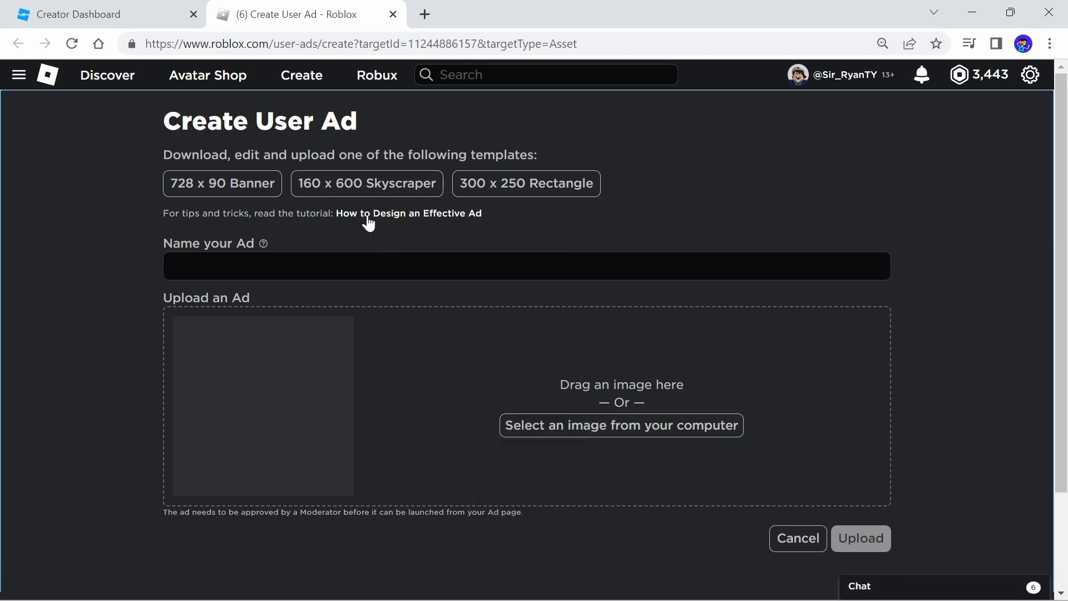
# Open the 160 x 600 Skyscraper ad template image
pyautogui.click(370, 184)
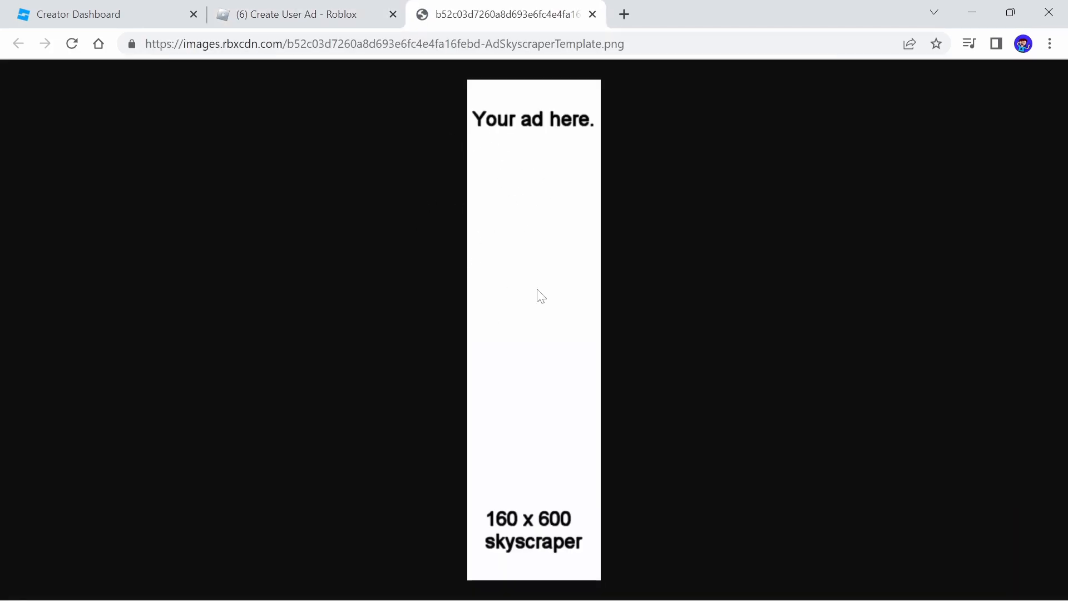
pyautogui.rightClick(520, 266)
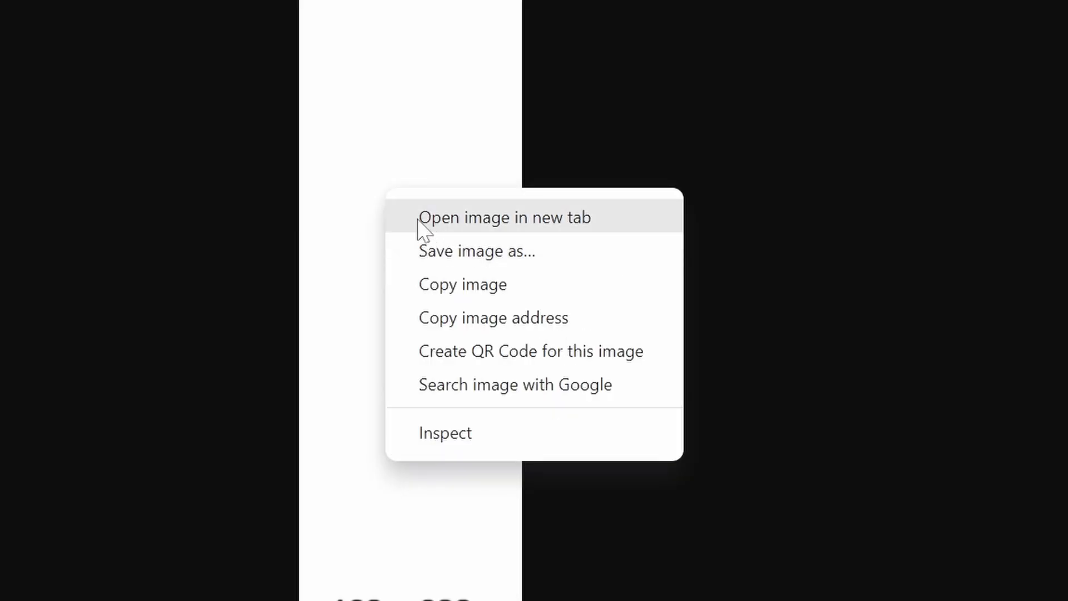
pyautogui.click(235, 115)
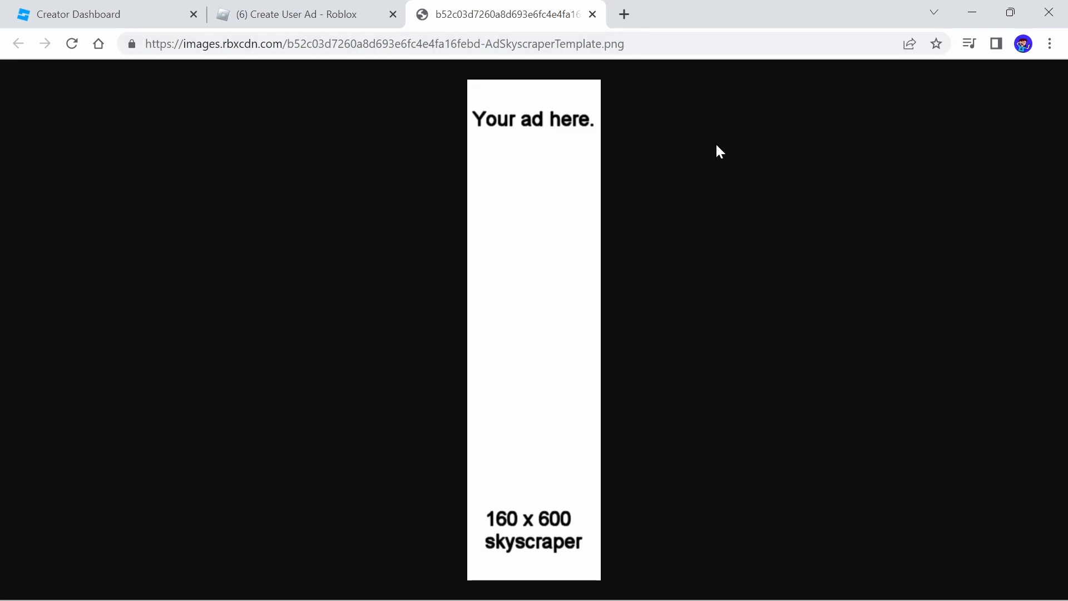
# Open the Photopea online photo editor in a new tab from a Google search
pyautogui.click(620, 20)
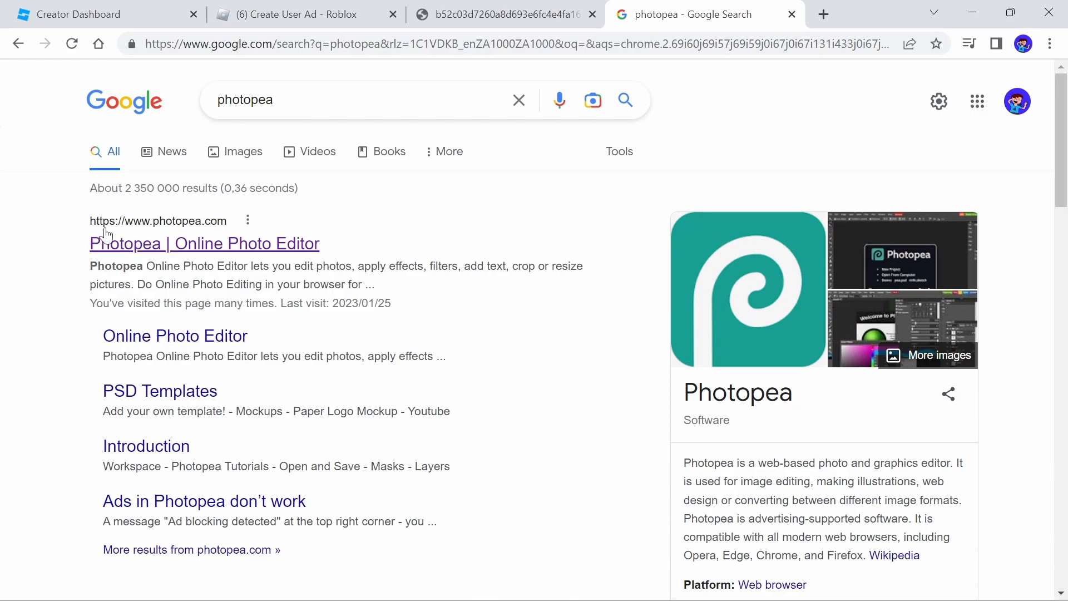
pyautogui.click(132, 245)
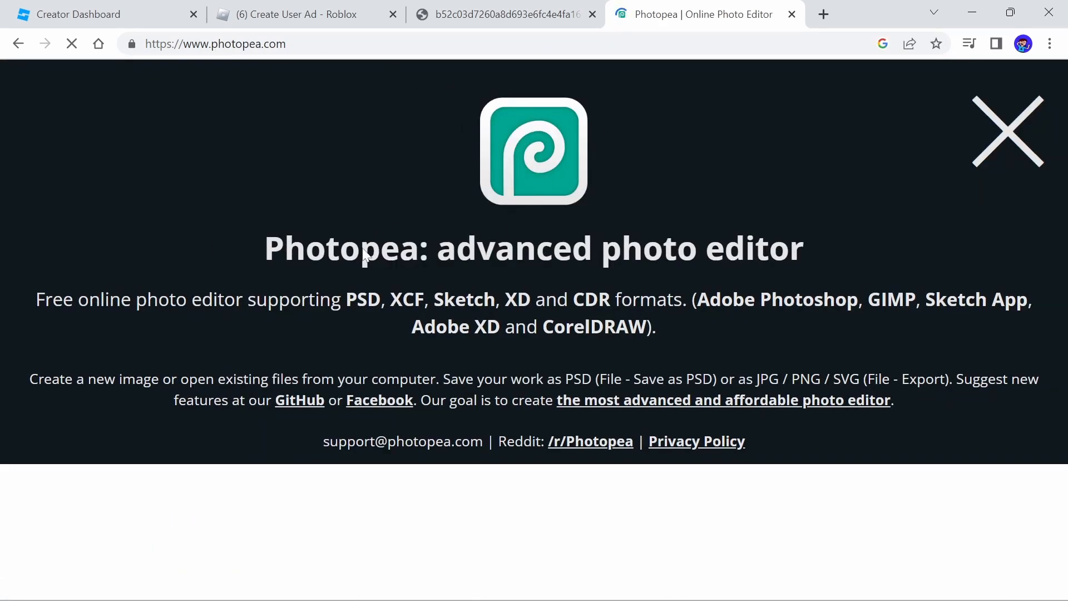
pyautogui.click(1017, 132)
pyautogui.click(19, 45)
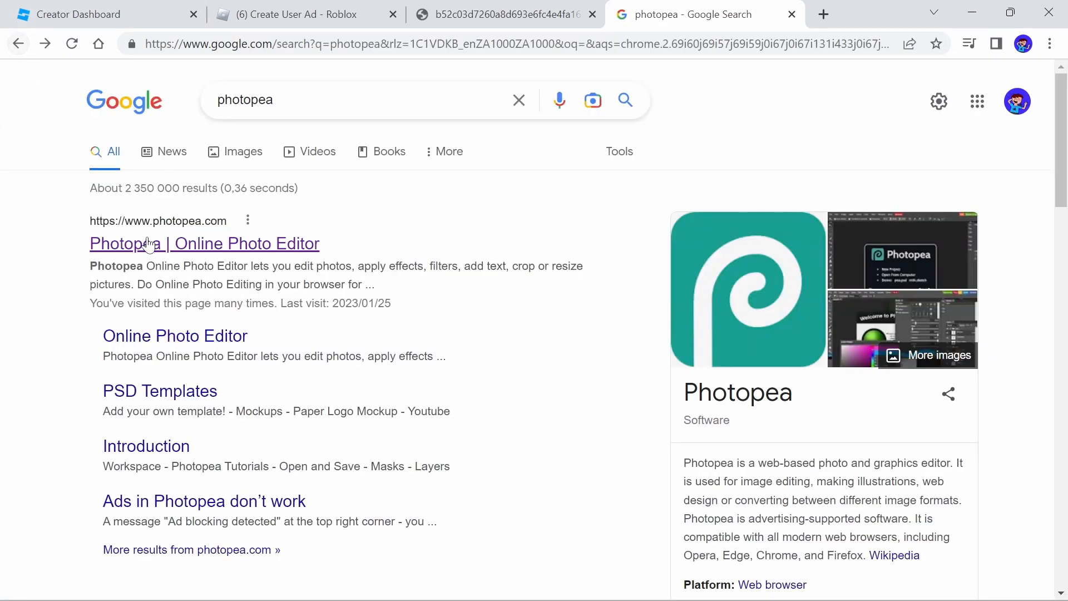
pyautogui.click(239, 239)
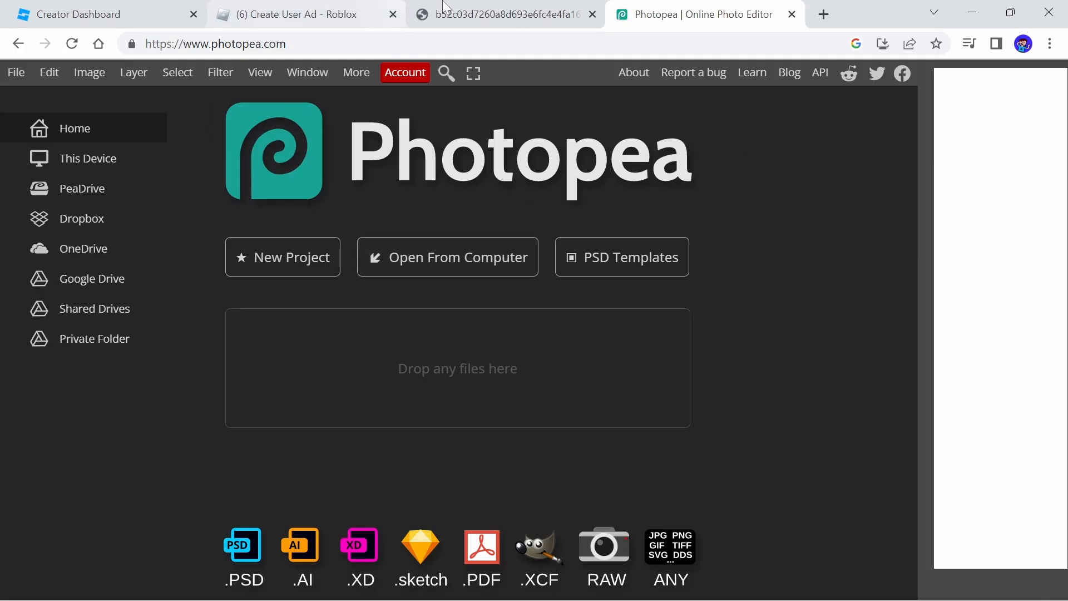
# Copy the skyscraper template image and paste it into Photopea as a new document
pyautogui.click(498, 14)
pyautogui.rightClick(516, 274)
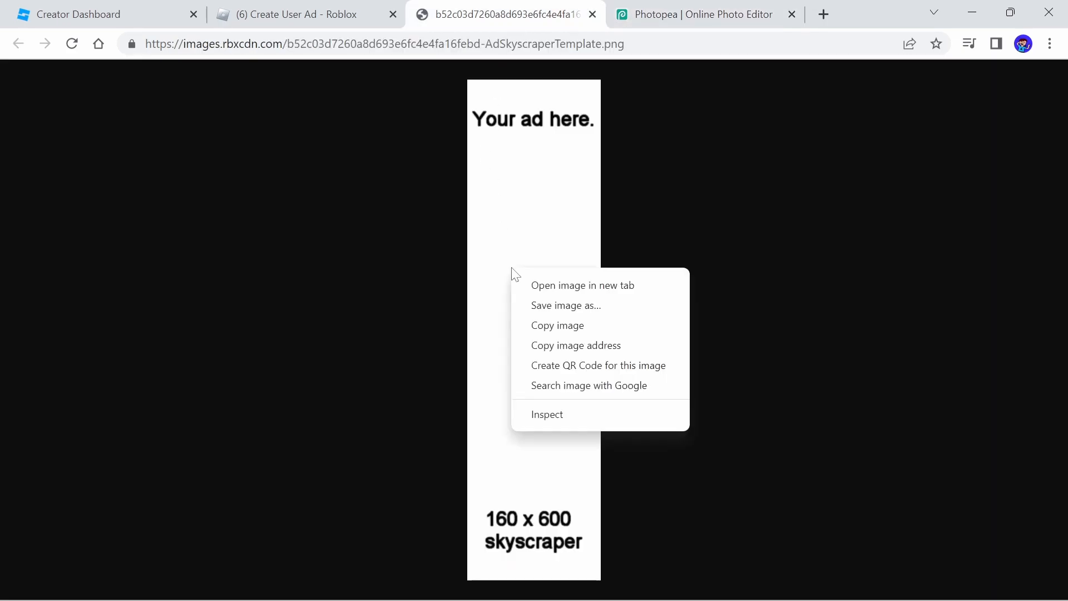
pyautogui.rightClick(484, 199)
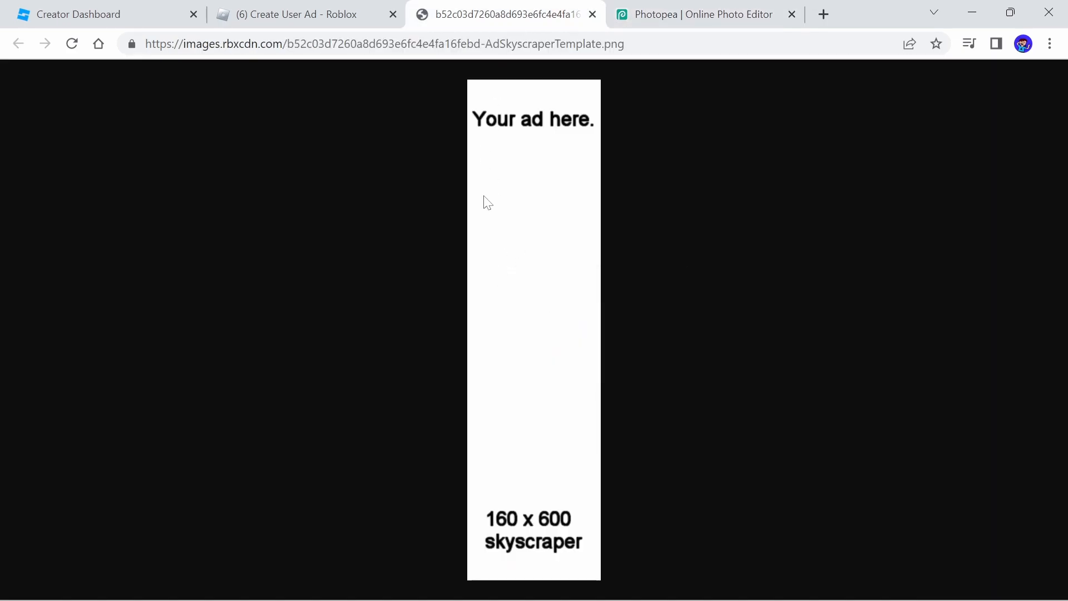
pyautogui.click(526, 254)
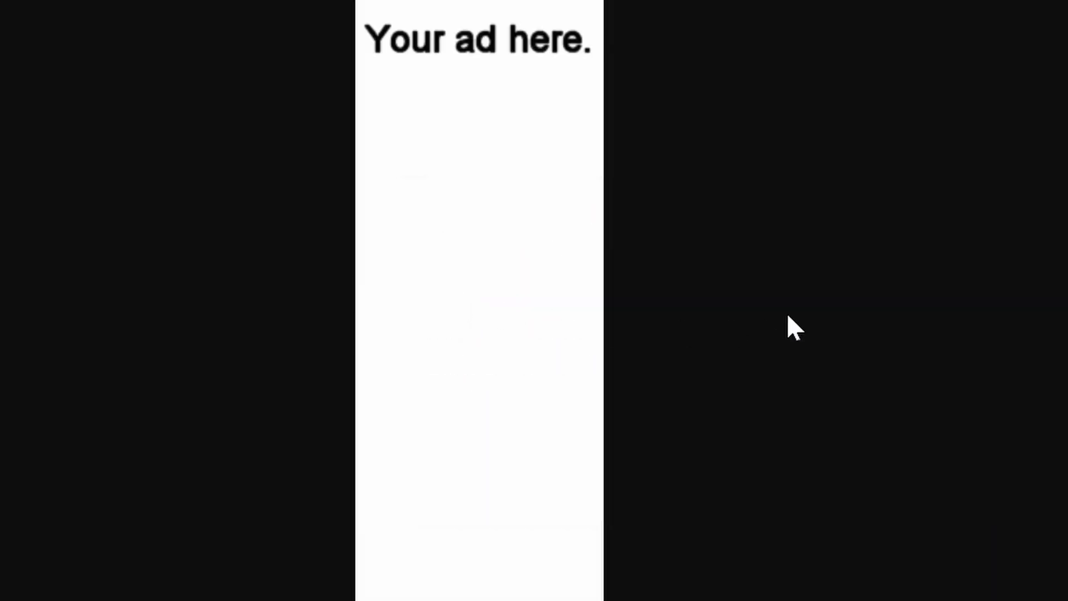
pyautogui.click(685, 7)
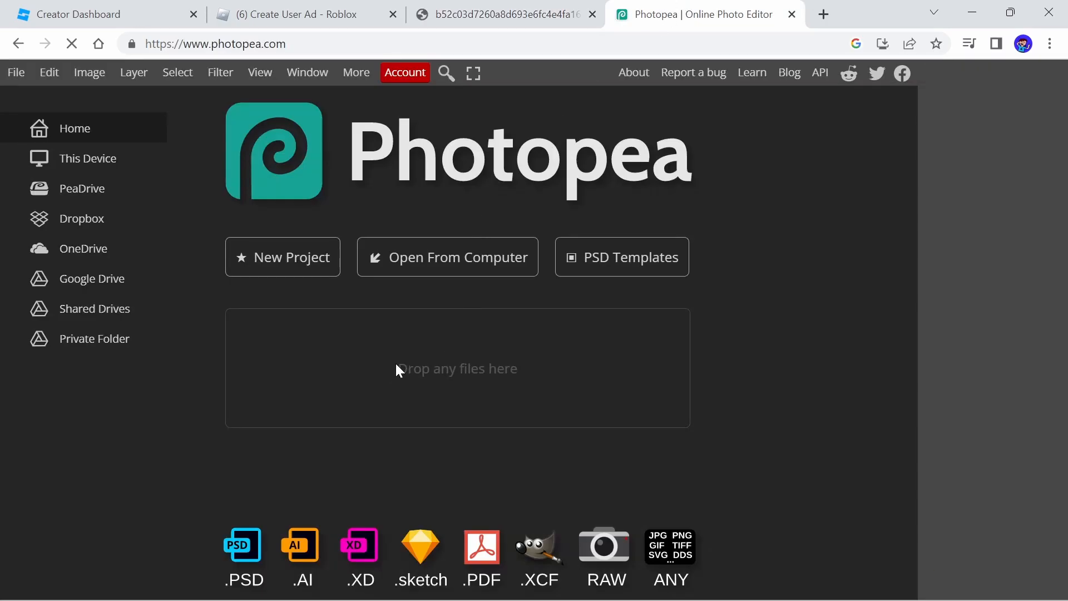
pyautogui.hotkey('ctrl', 'v')
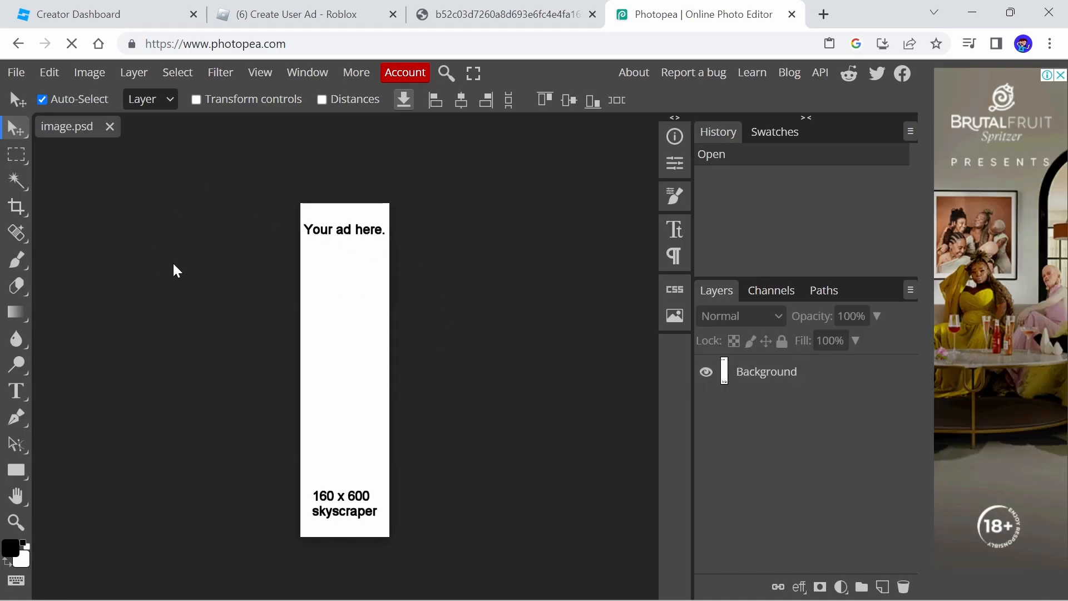
pyautogui.moveTo(74, 171); pyautogui.dragTo(404, 503)
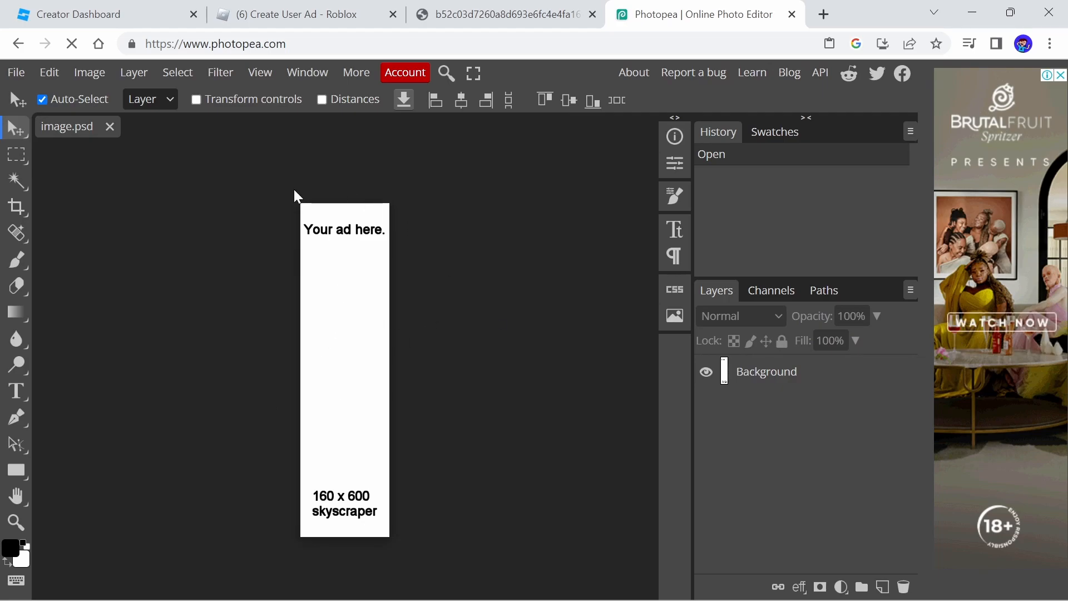
# Search Google Images for wise mystical tree in a new tab
pyautogui.click(593, 14)
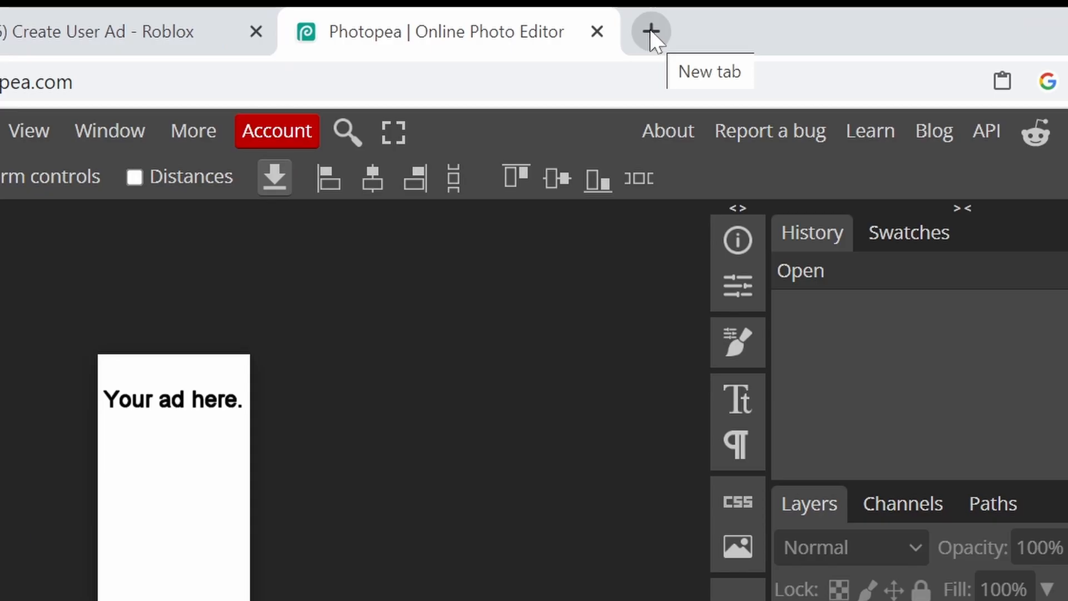
pyautogui.click(651, 33)
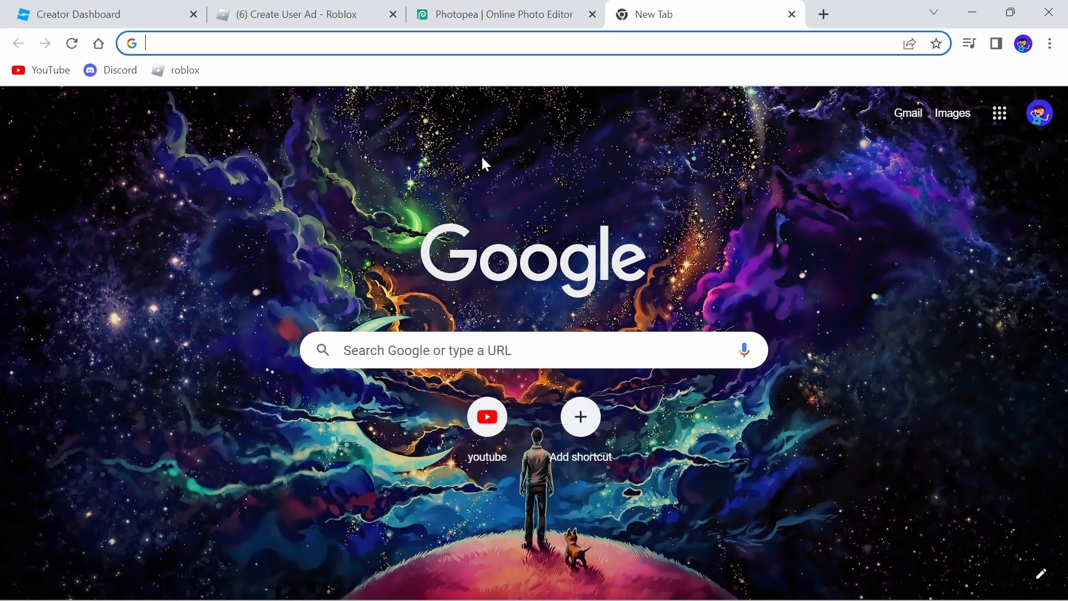
pyautogui.write('wise my')
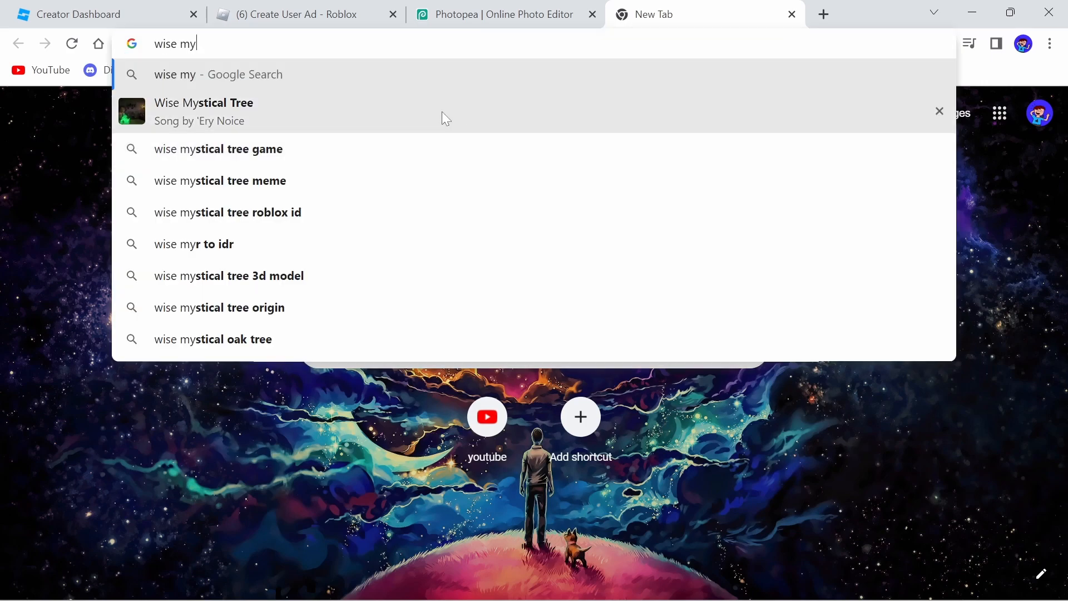
pyautogui.click(442, 111)
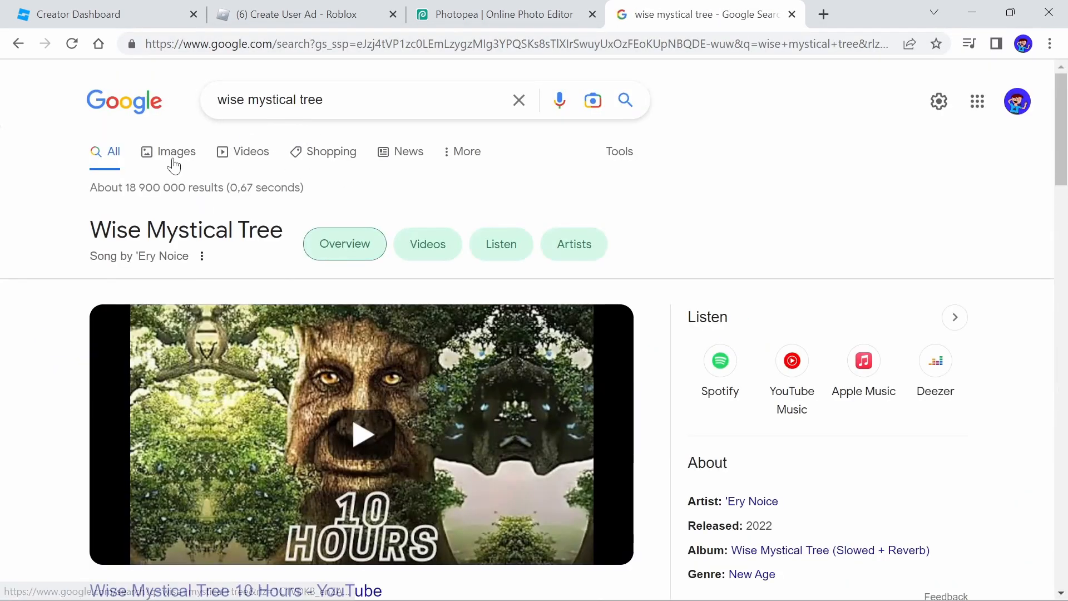
pyautogui.click(167, 153)
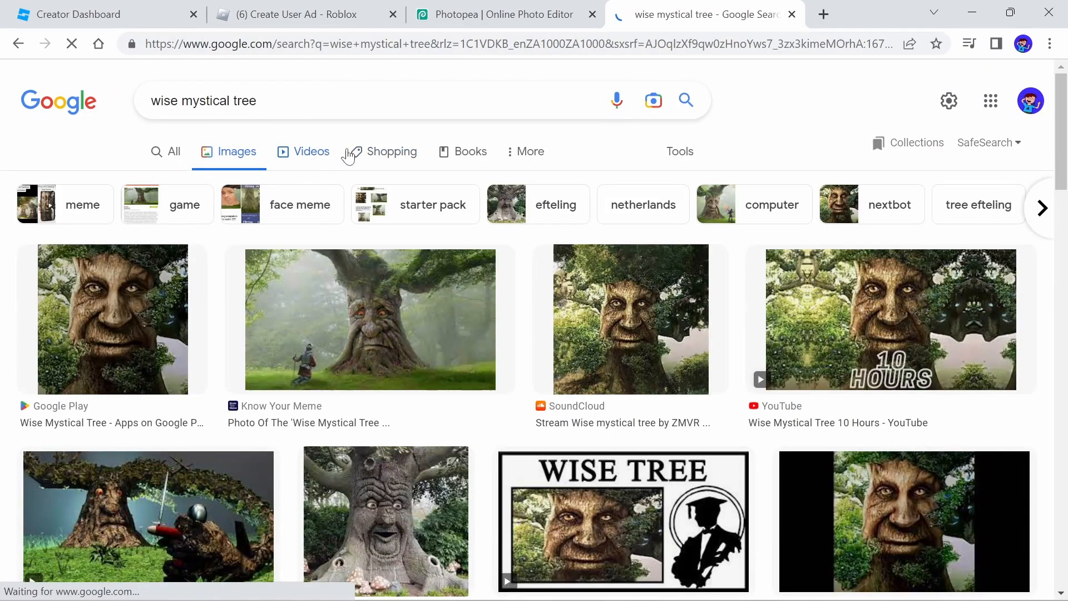
# Copy the Know Your Meme wise mystical tree picture from the image results
pyautogui.scroll(-2, 214, 231)
pyautogui.scroll(-1, 543, 391)
pyautogui.scroll(1, 542, 391)
pyautogui.scroll(-1, 542, 391)
pyautogui.scroll(1, 542, 391)
pyautogui.click(398, 236)
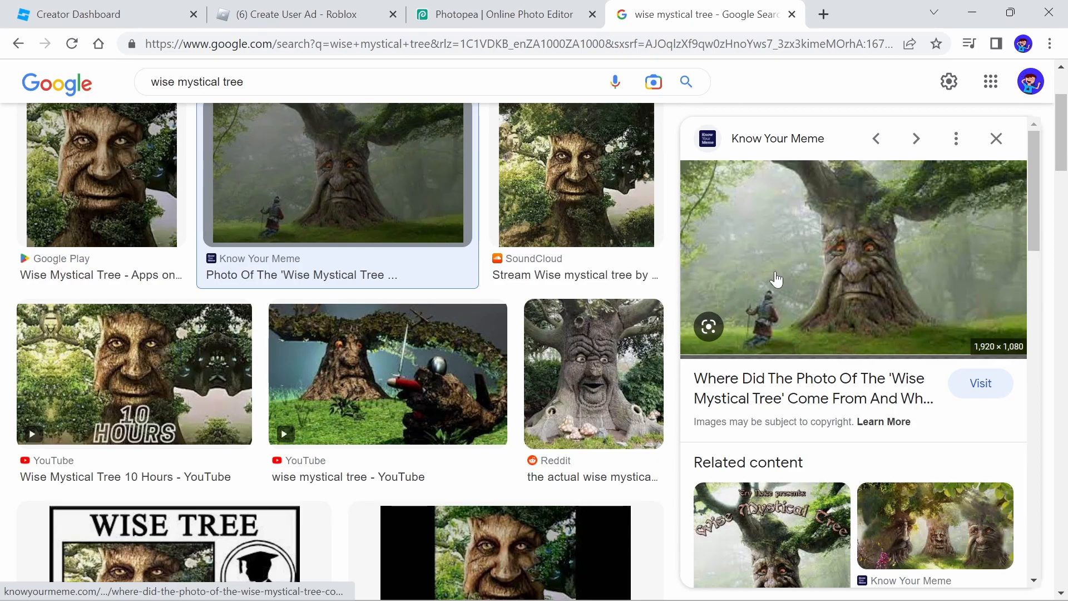
pyautogui.rightClick(817, 265)
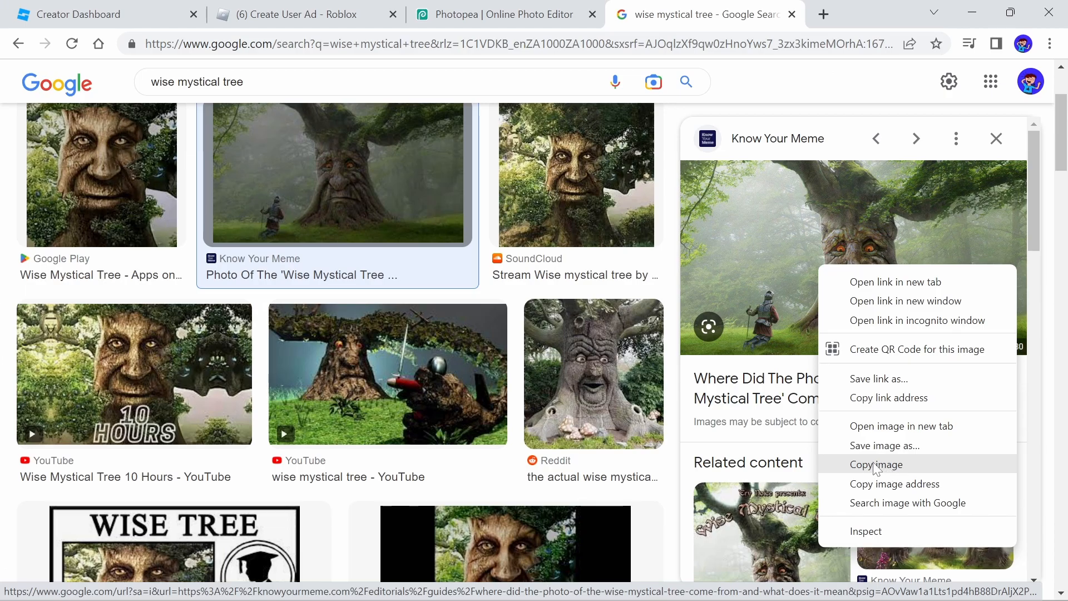
pyautogui.click(876, 466)
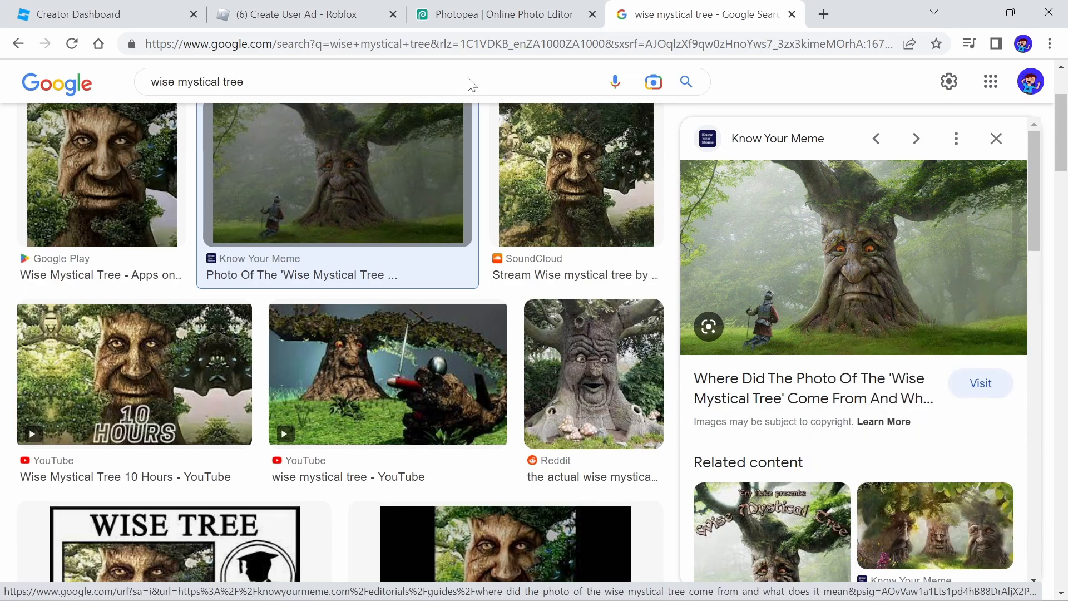
# Paste the tree picture into the template document and move it over the canvas
pyautogui.click(486, 18)
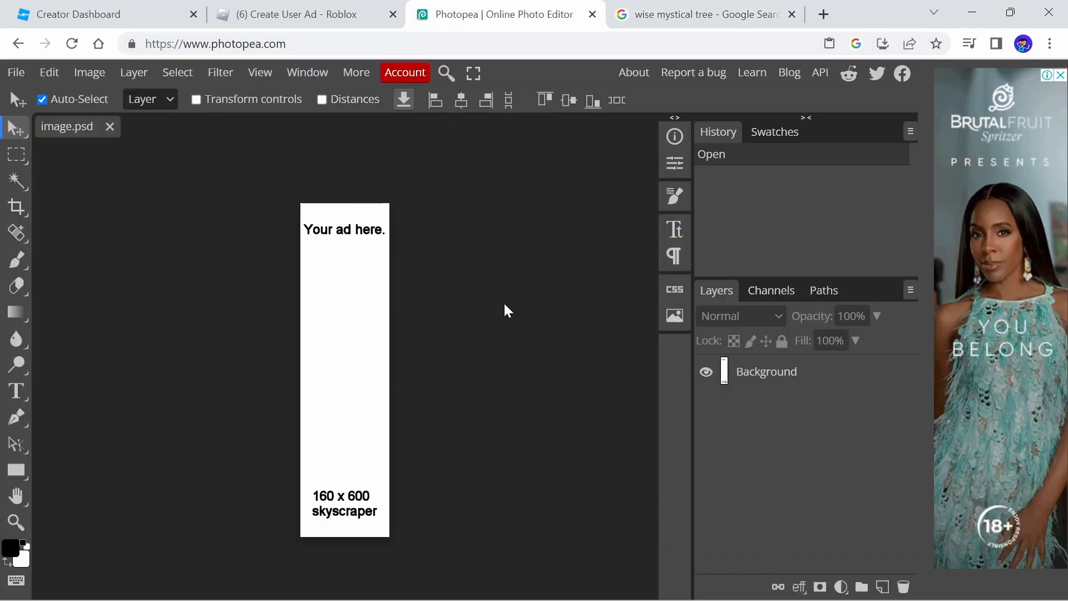
pyautogui.hotkey('ctrl', 'v')
pyautogui.moveTo(342, 316); pyautogui.dragTo(192, 227)
pyautogui.moveTo(327, 286); pyautogui.dragTo(148, 238)
pyautogui.moveTo(284, 230); pyautogui.dragTo(361, 302)
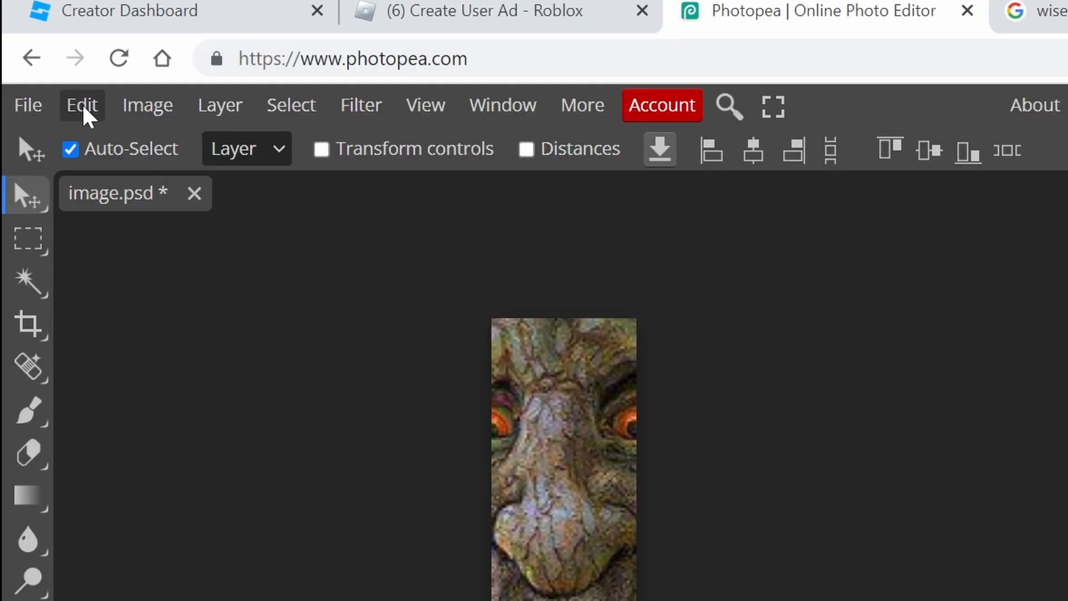
# Transform the tree layer to about 56% size so the face fills the skyscraper canvas
pyautogui.click(51, 75)
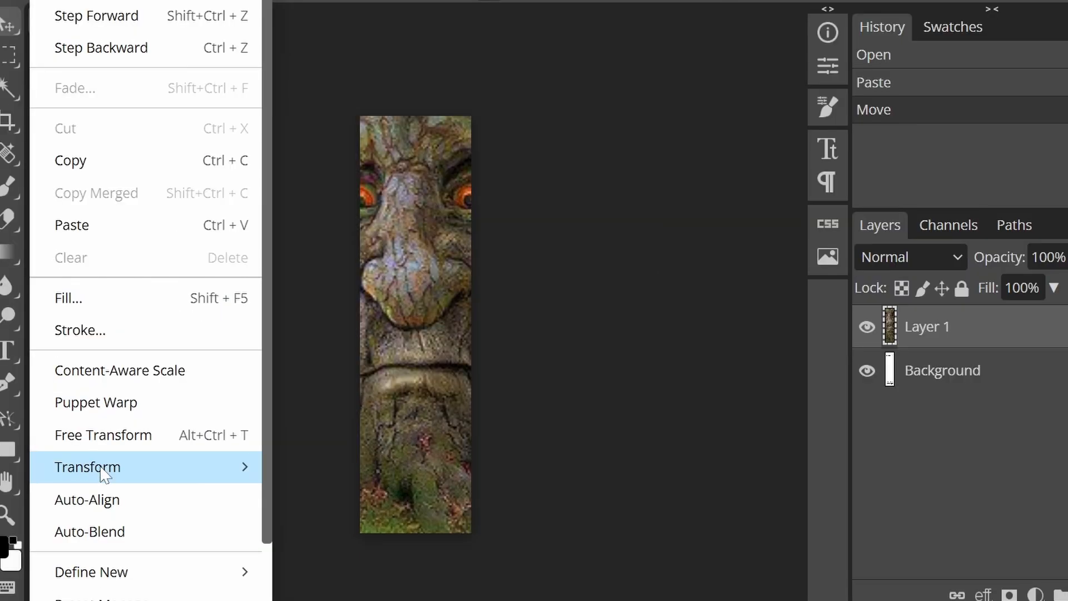
pyautogui.moveTo(203, 488)
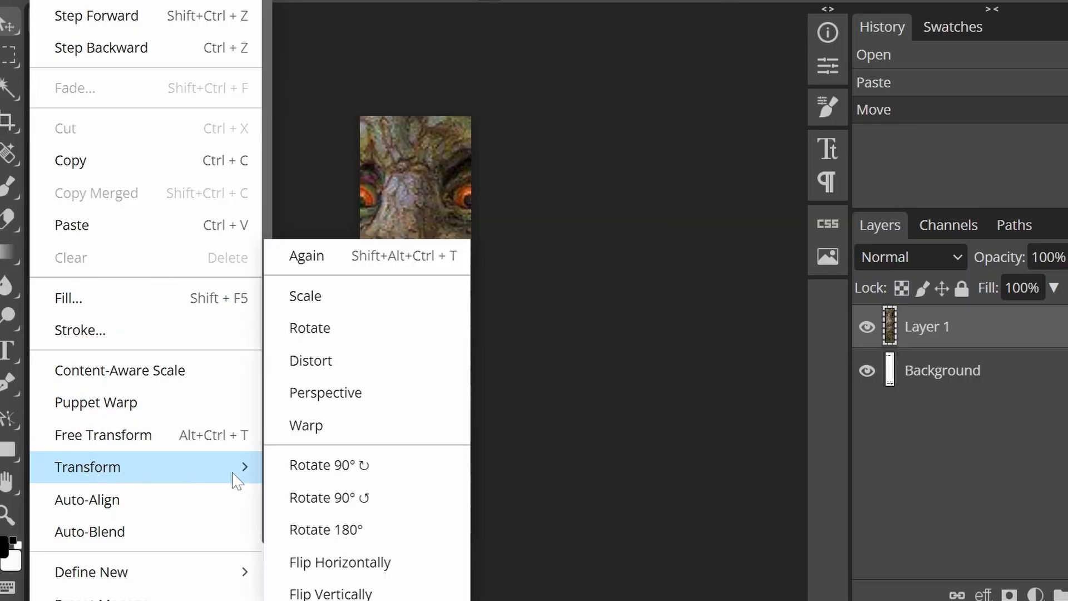
pyautogui.click(345, 326)
pyautogui.moveTo(461, 456); pyautogui.dragTo(132, 314)
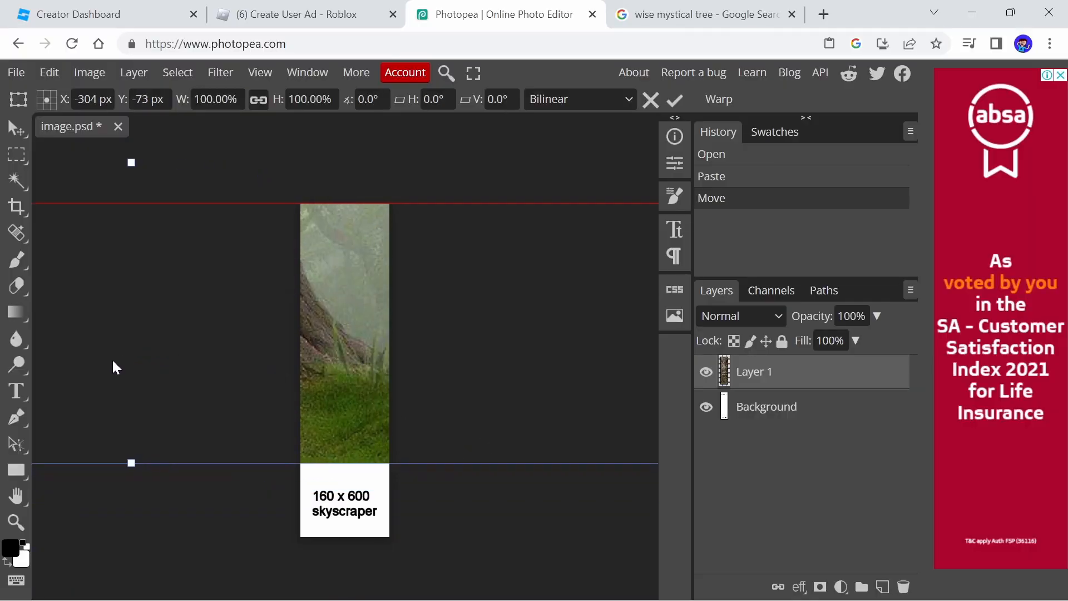
pyautogui.moveTo(556, 504); pyautogui.dragTo(330, 352)
pyautogui.moveTo(292, 307); pyautogui.dragTo(572, 444)
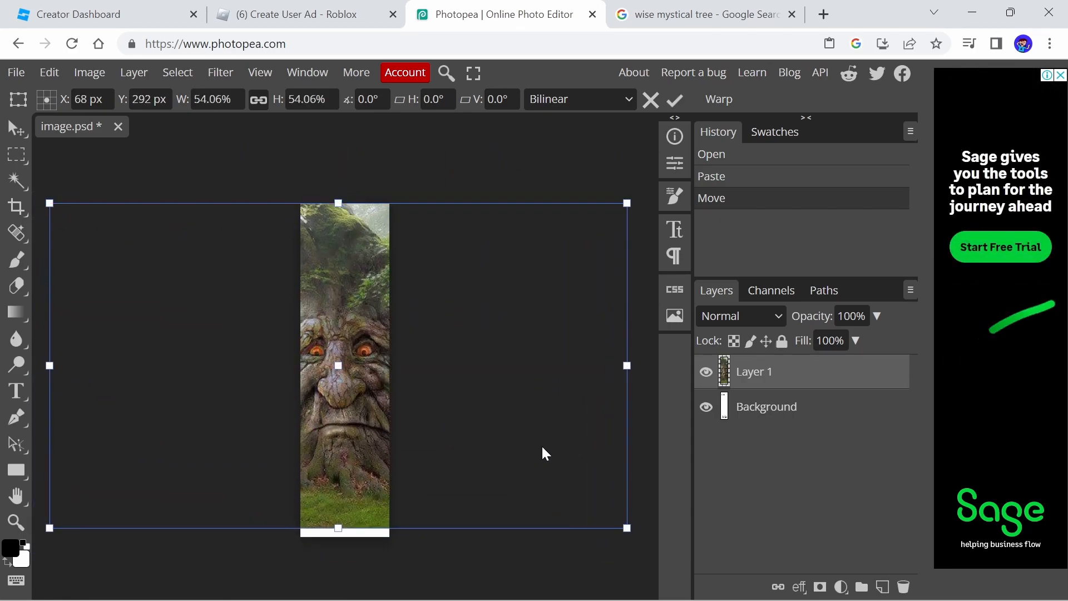
pyautogui.moveTo(339, 526); pyautogui.dragTo(344, 537)
pyautogui.moveTo(429, 452); pyautogui.dragTo(430, 459)
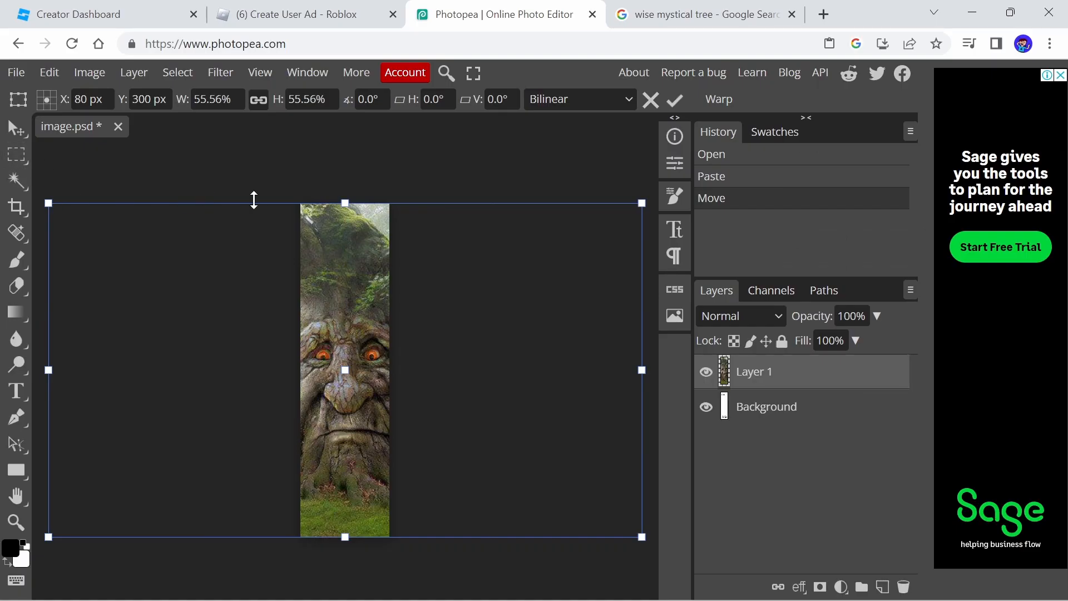
pyautogui.press('Return')
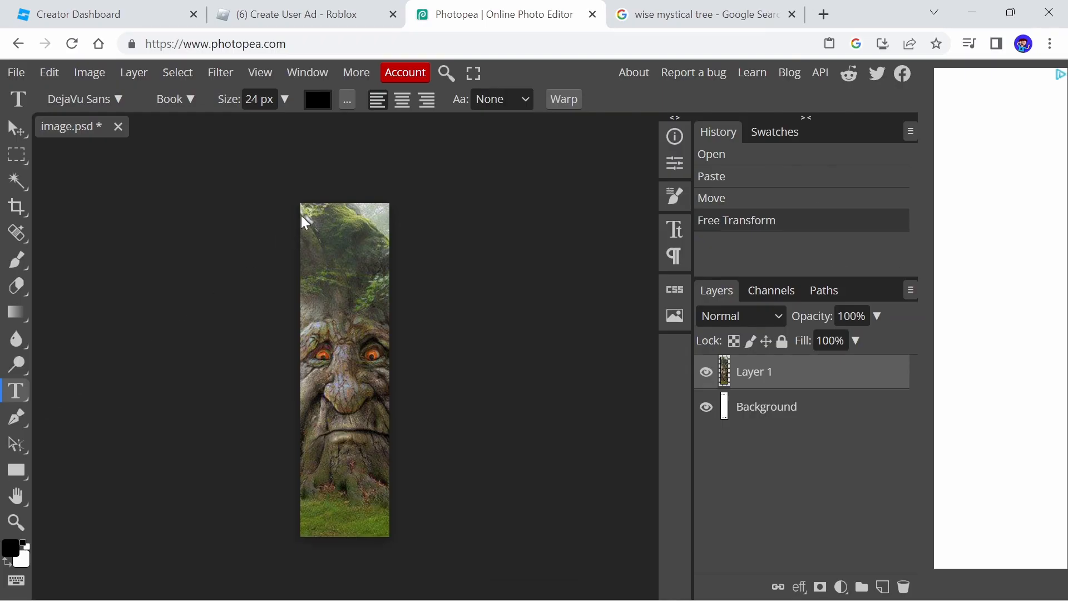
# Add centred text at the top reading "Wise Tree When you Dont Play His Game"
pyautogui.moveTo(301, 214); pyautogui.dragTo(391, 292)
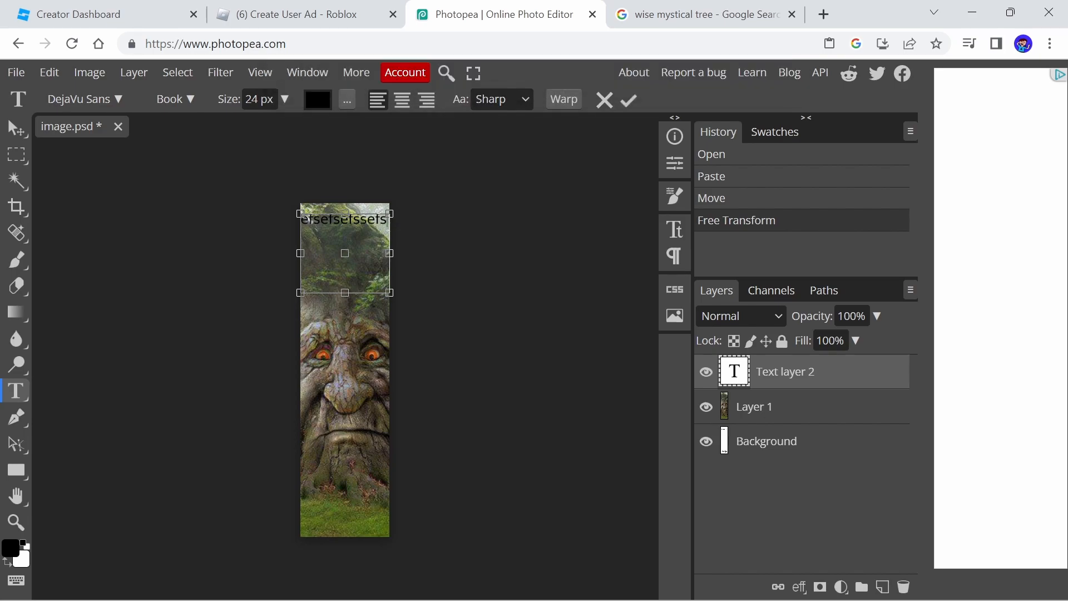
pyautogui.press('BackSpace')
pyautogui.press('BackSpace')
pyautogui.press('BackSpace')
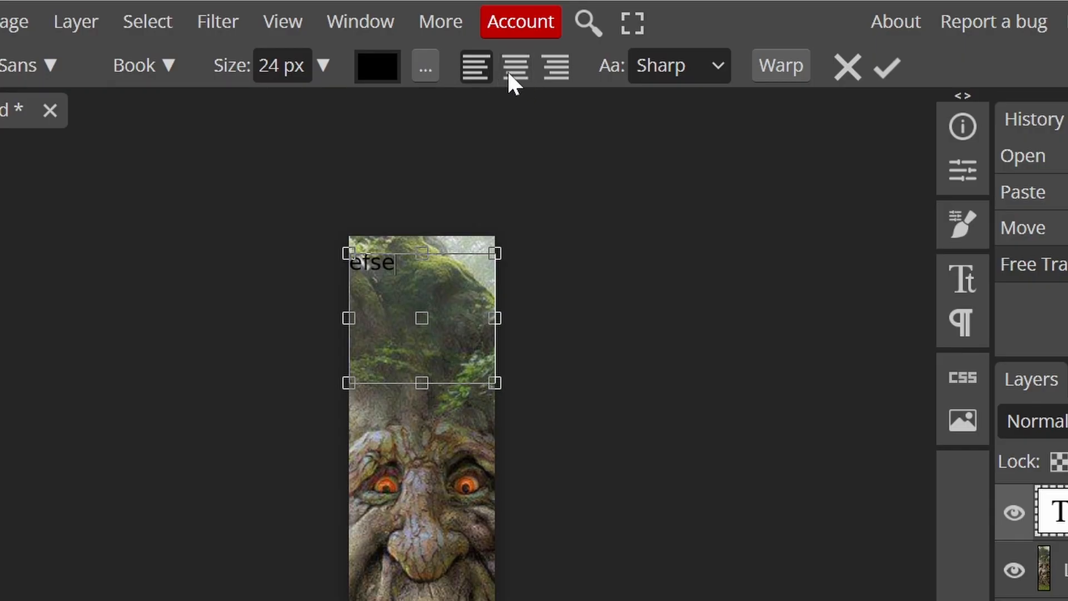
pyautogui.click(511, 70)
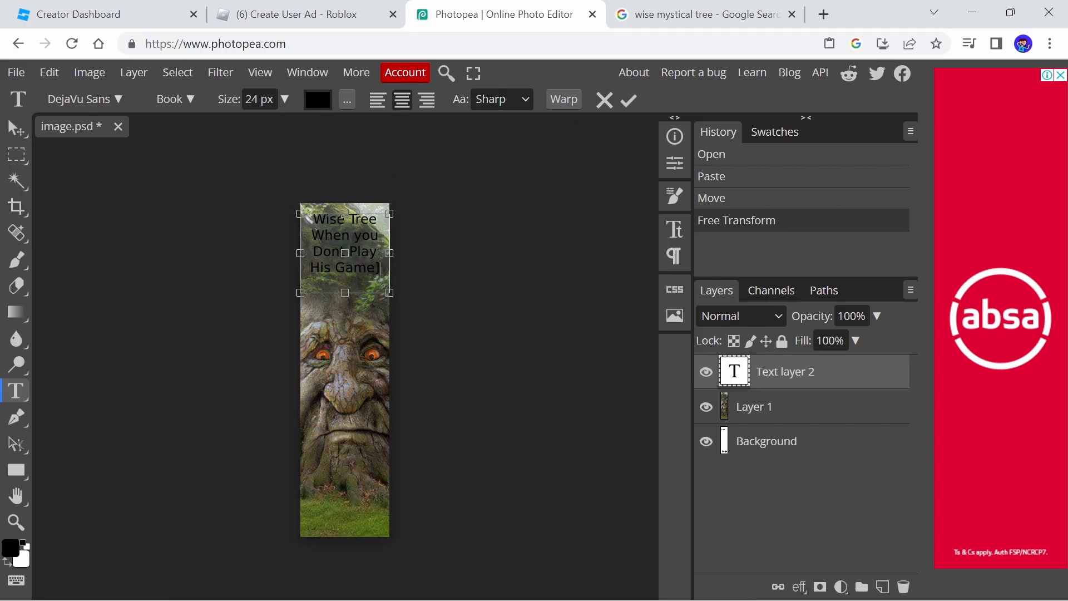
pyautogui.press('BackSpace')
pyautogui.moveTo(377, 268); pyautogui.dragTo(300, 212)
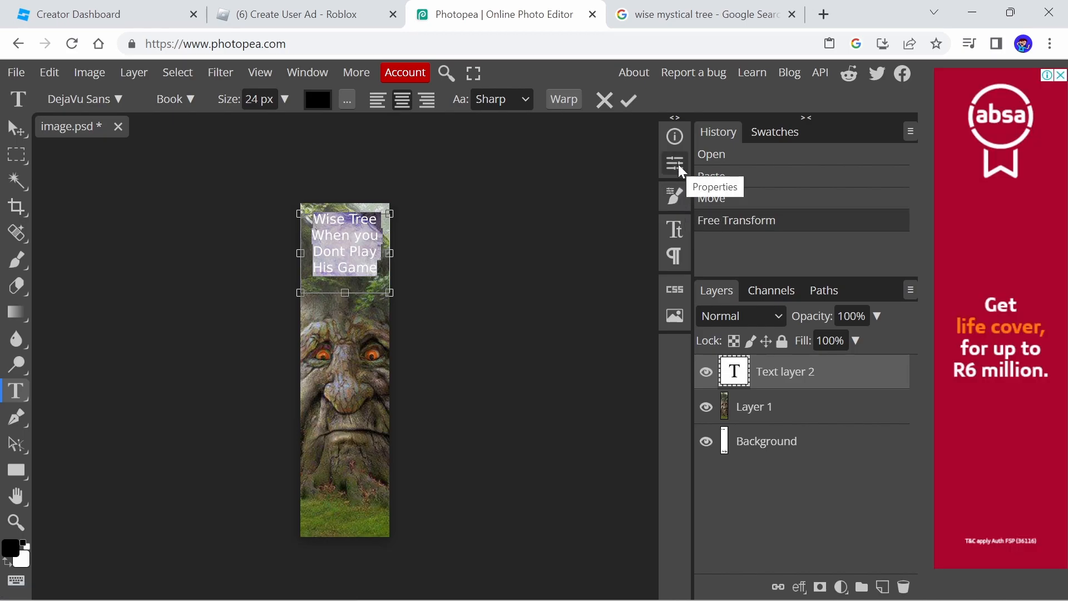
# Set the caption's font size to 29 px
pyautogui.click(680, 233)
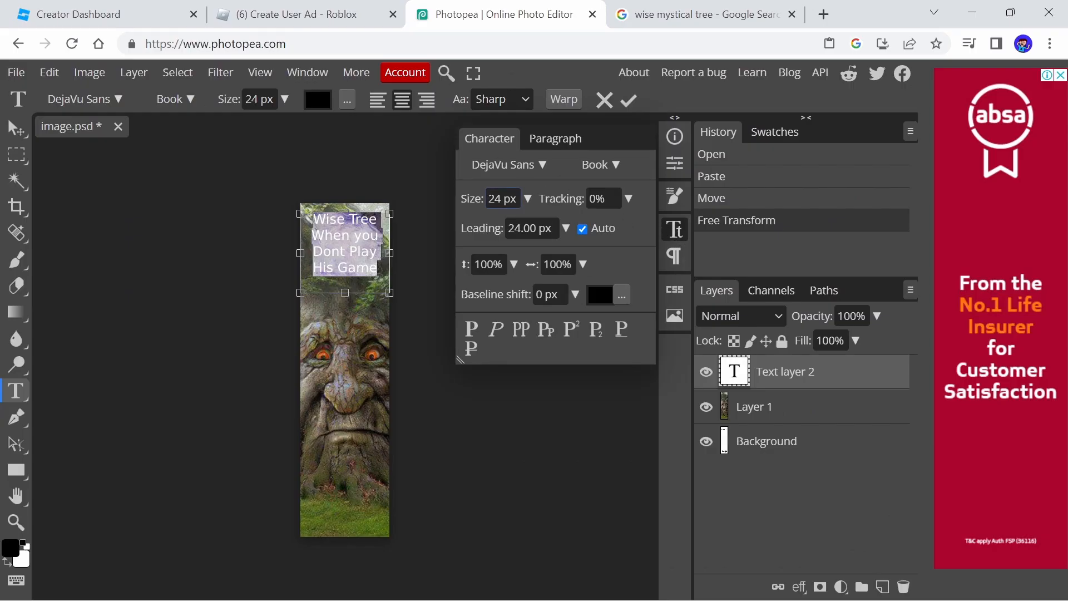
pyautogui.click(526, 199)
pyautogui.moveTo(501, 222); pyautogui.dragTo(505, 224)
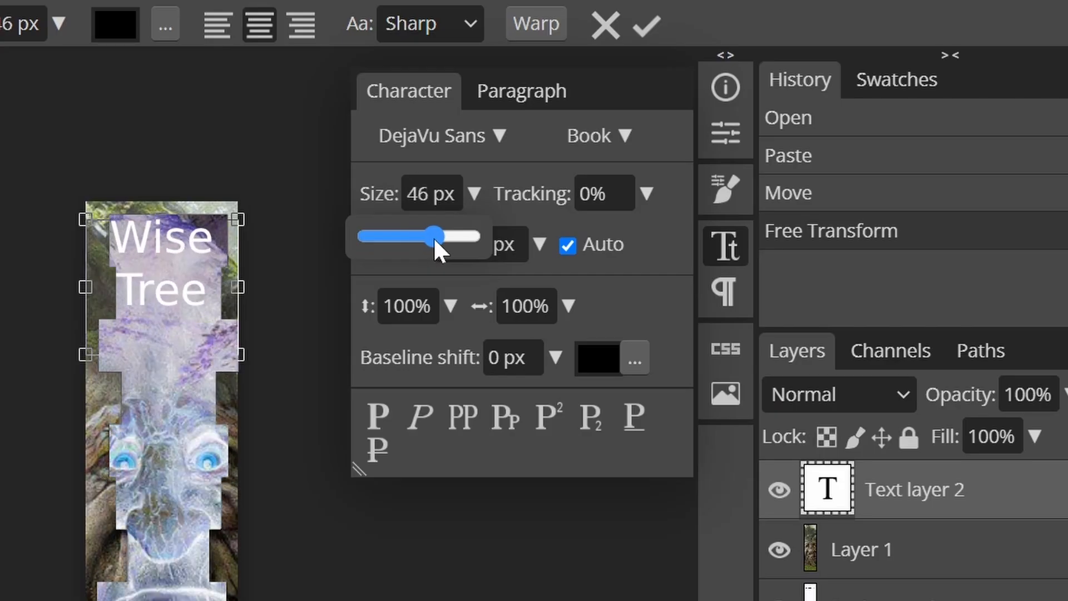
pyautogui.moveTo(433, 237); pyautogui.dragTo(437, 237)
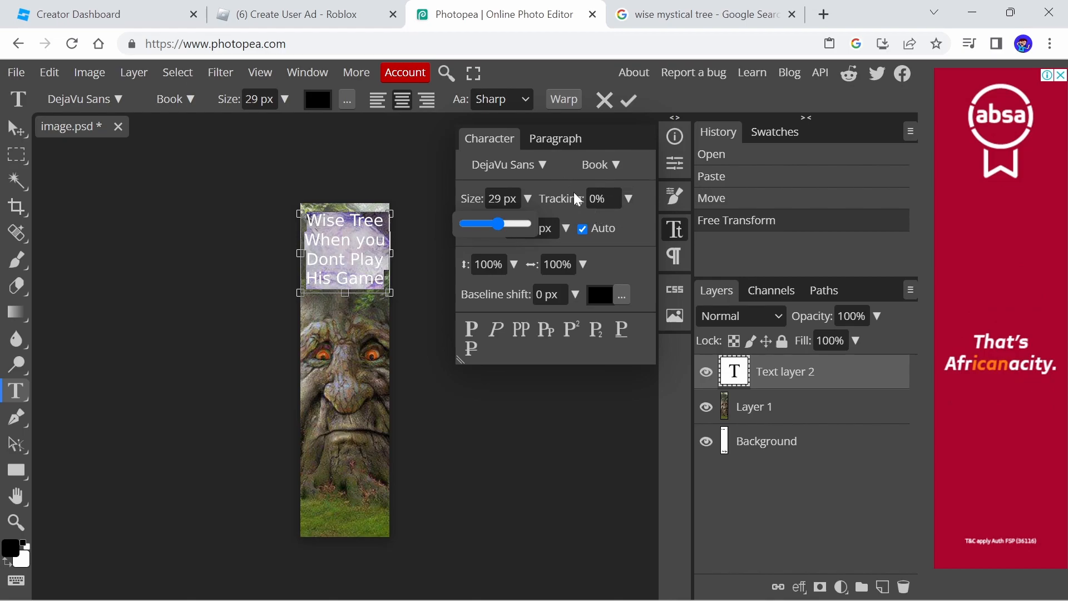
# Set the caption's text colour to white
pyautogui.click(605, 296)
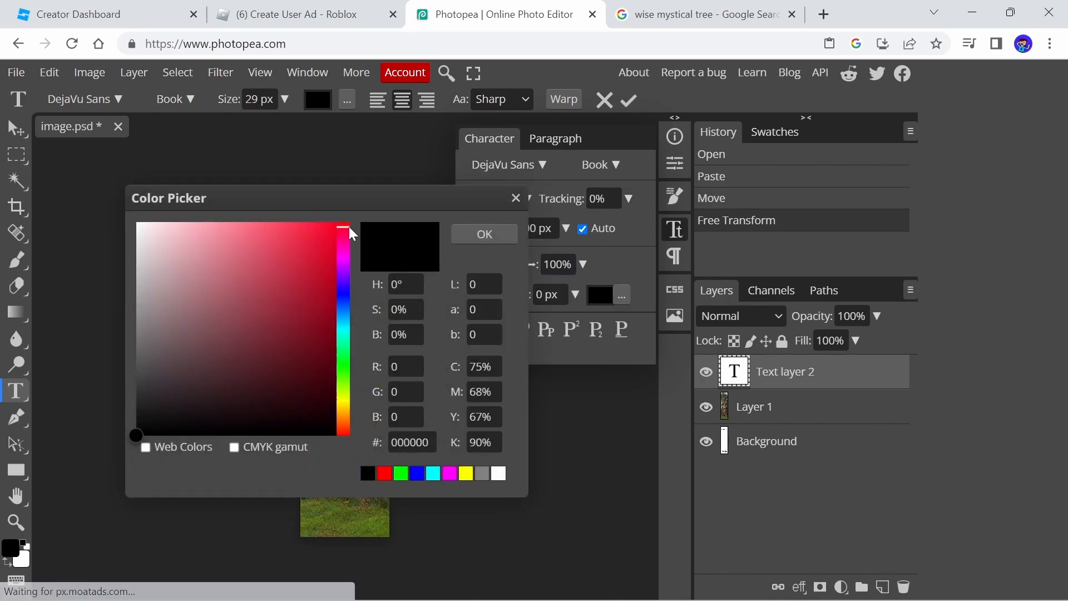
pyautogui.moveTo(205, 241); pyautogui.dragTo(99, 211)
pyautogui.click(490, 233)
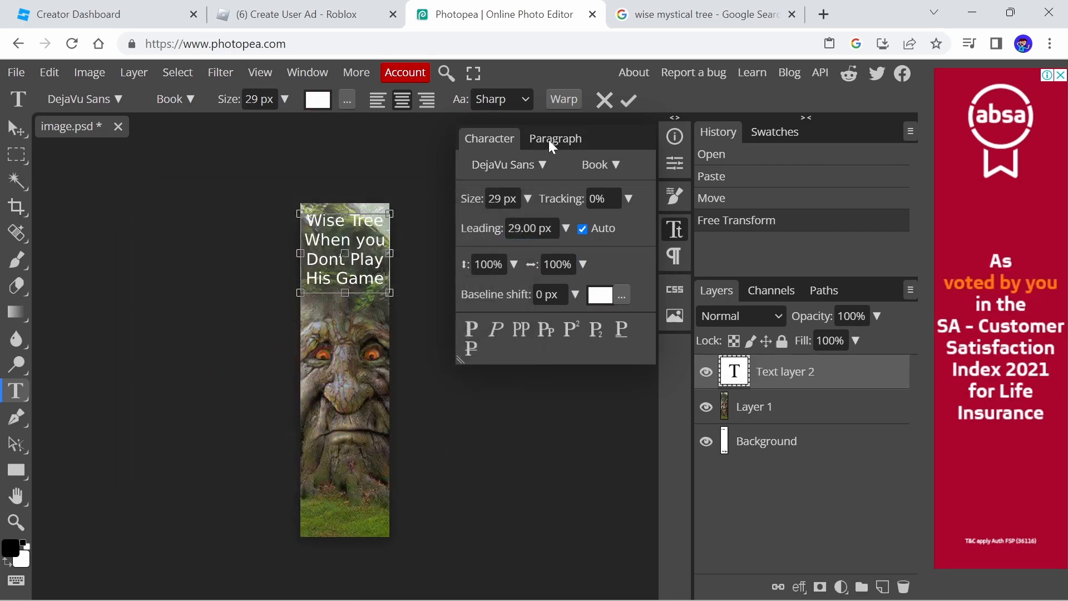
# Select the caption text and try different fonts, settling on Eraser
pyautogui.click(529, 164)
pyautogui.moveTo(389, 272); pyautogui.dragTo(298, 211)
pyautogui.click(534, 165)
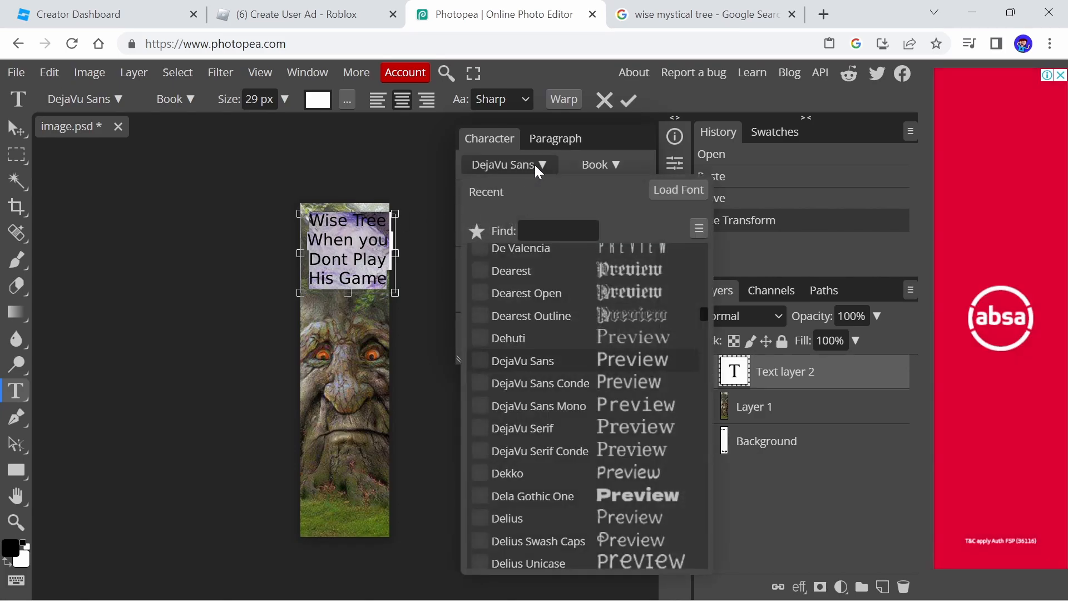
pyautogui.scroll(-3, 635, 316)
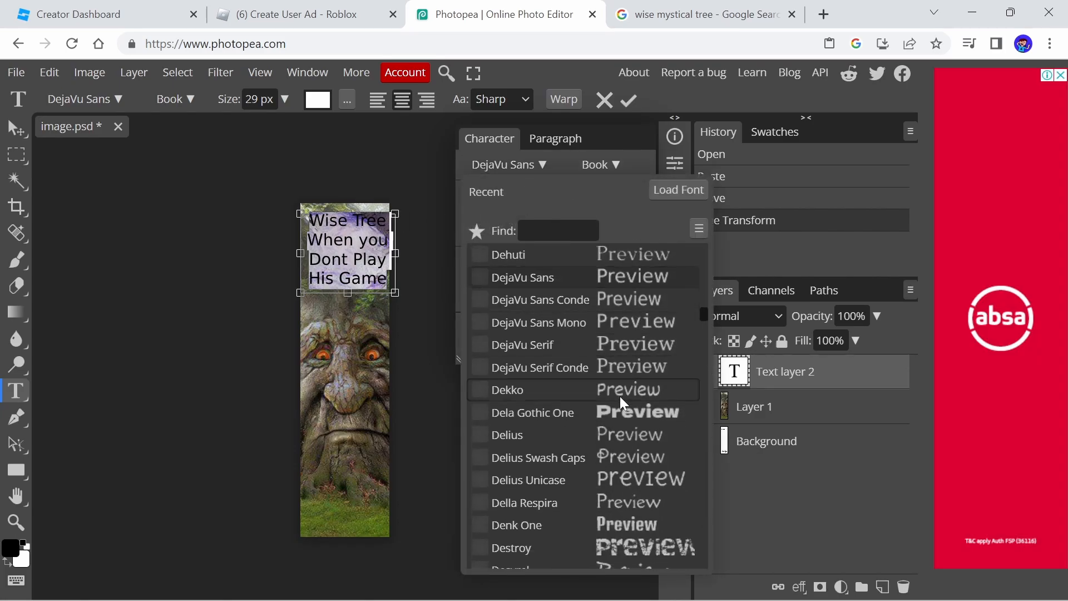
pyautogui.click(613, 409)
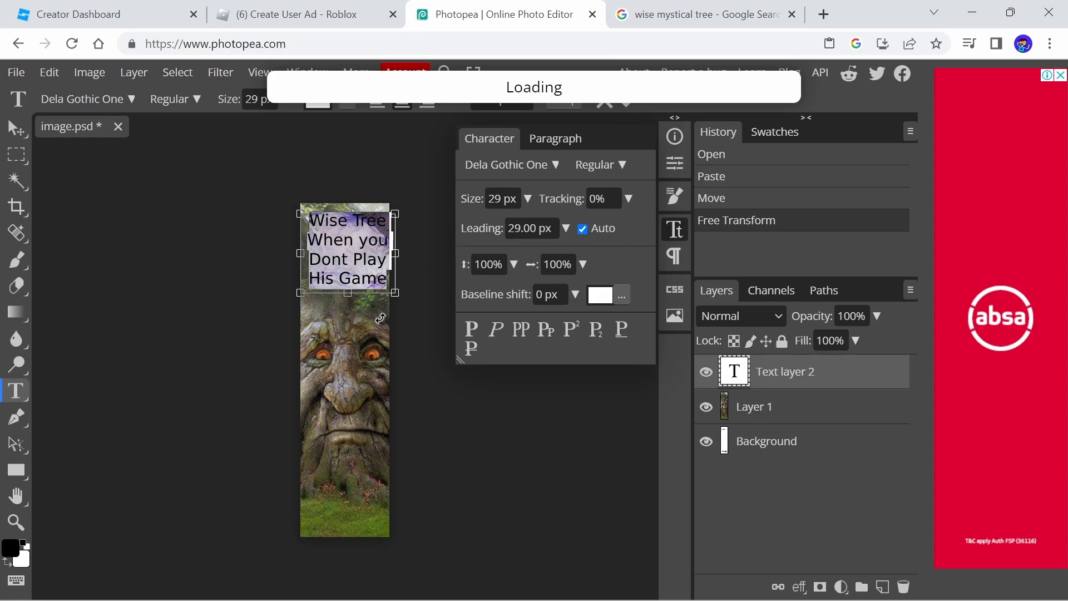
pyautogui.click(534, 164)
pyautogui.scroll(-5, 655, 319)
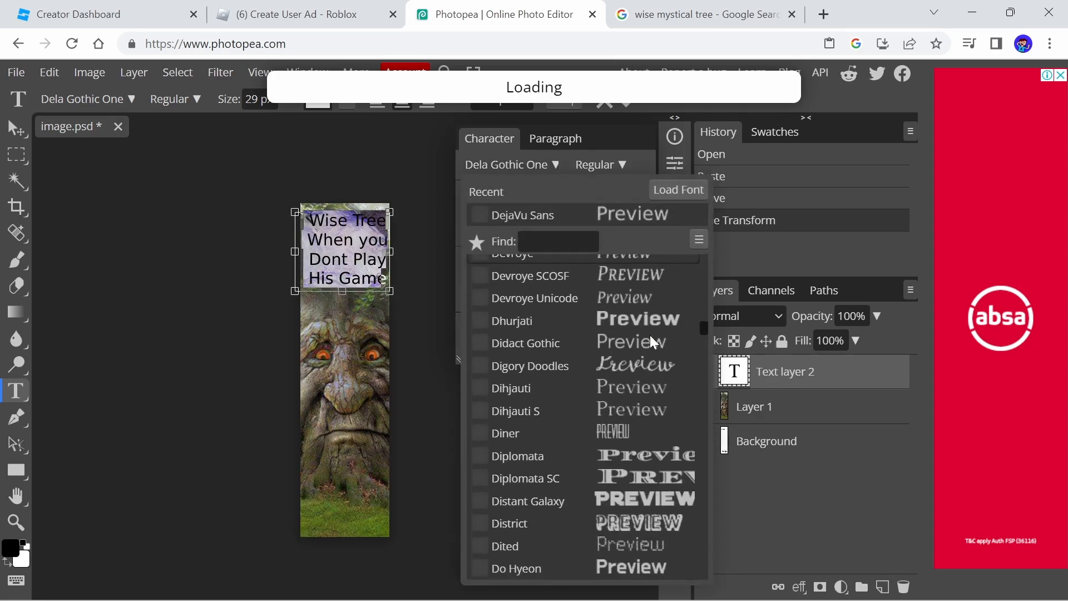
pyautogui.click(618, 319)
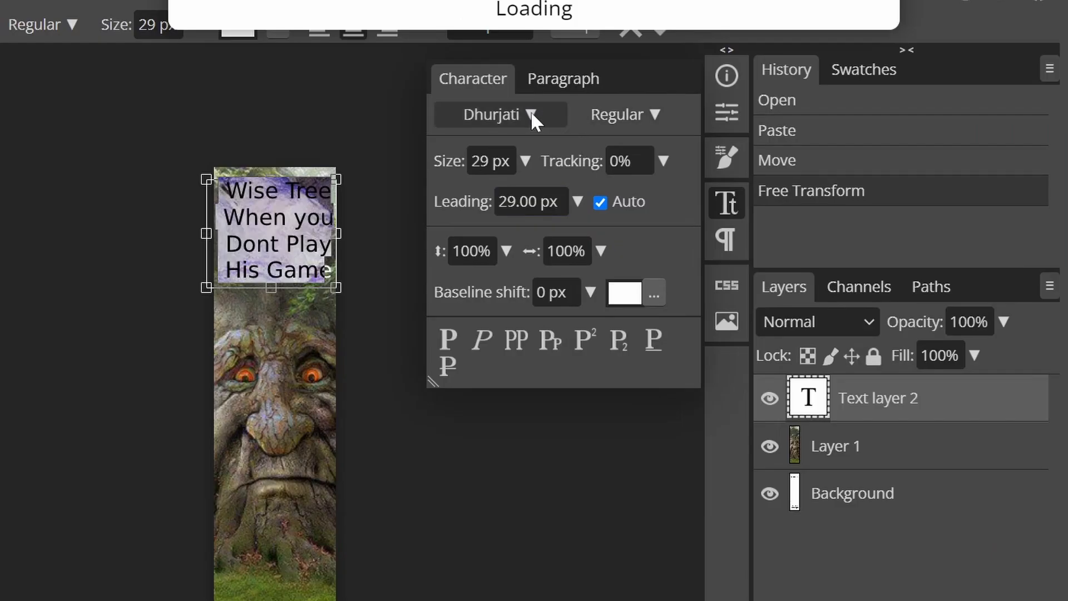
pyautogui.click(534, 165)
pyautogui.scroll(-2, 655, 388)
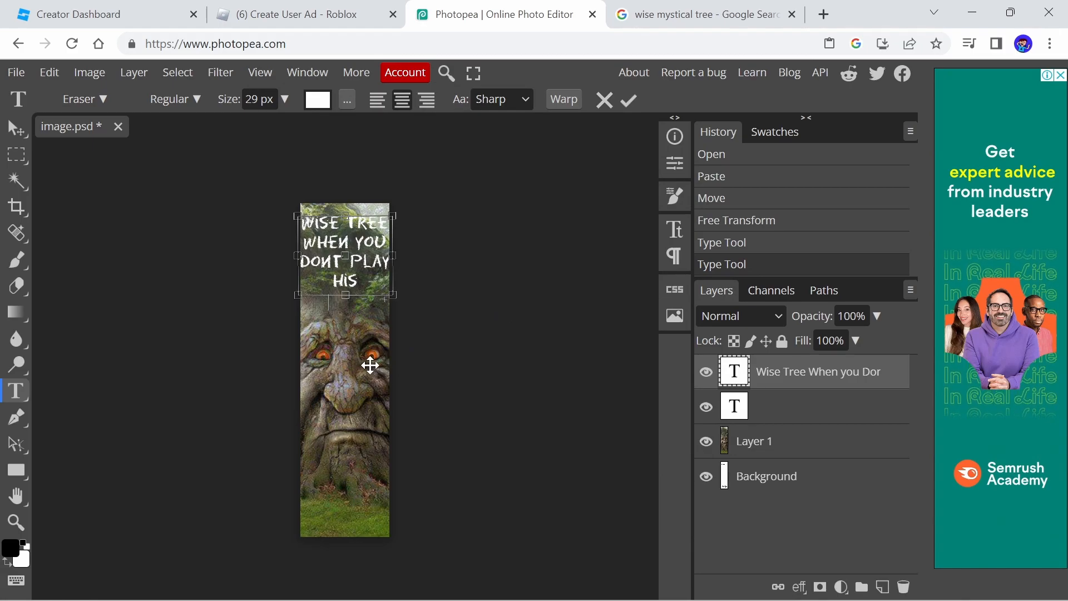
pyautogui.moveTo(371, 365); pyautogui.dragTo(374, 364)
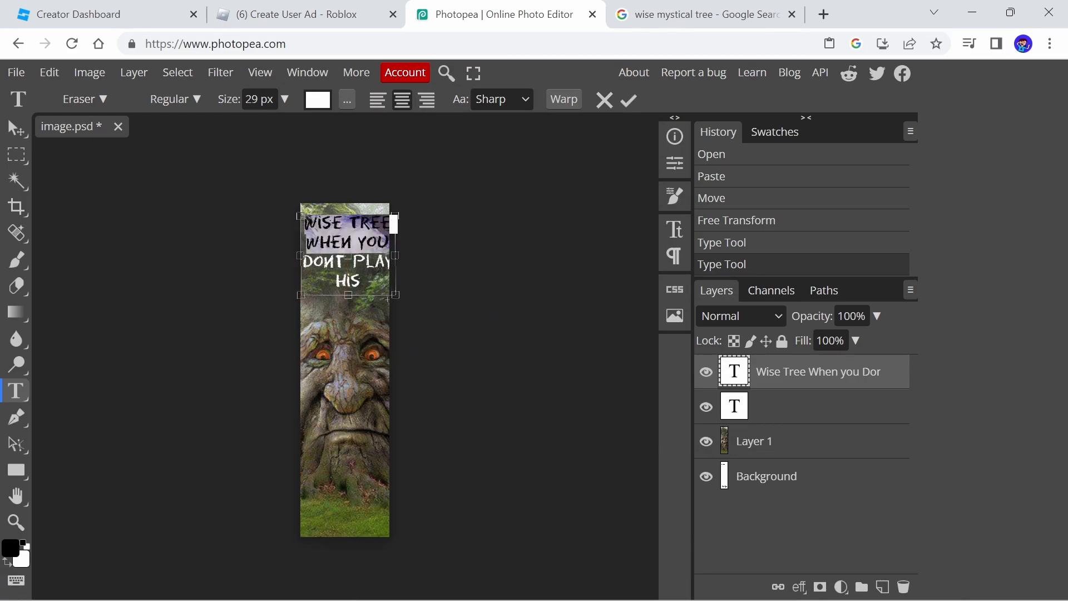
# Colour the word "TREE" in the caption red
pyautogui.moveTo(300, 226); pyautogui.dragTo(312, 224)
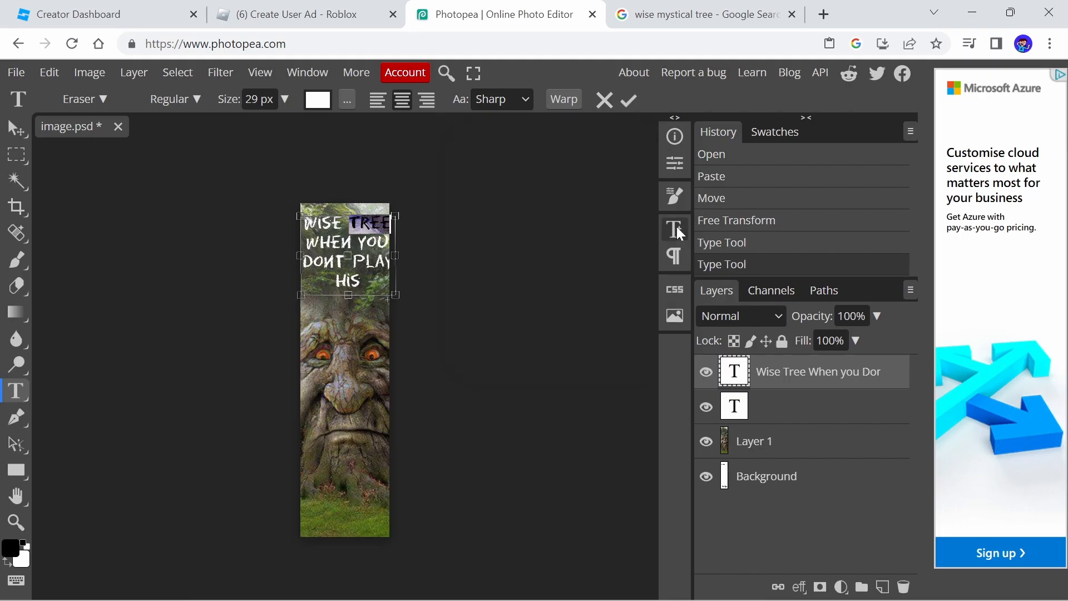
pyautogui.click(675, 228)
pyautogui.click(599, 294)
pyautogui.moveTo(342, 280); pyautogui.dragTo(338, 230)
pyautogui.click(494, 237)
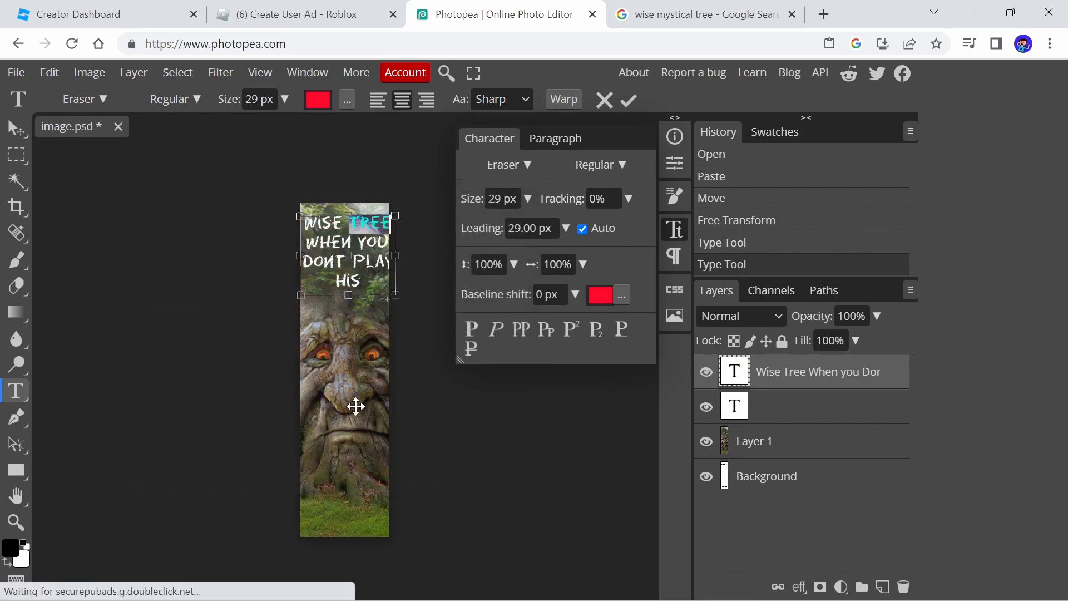
pyautogui.click(756, 440)
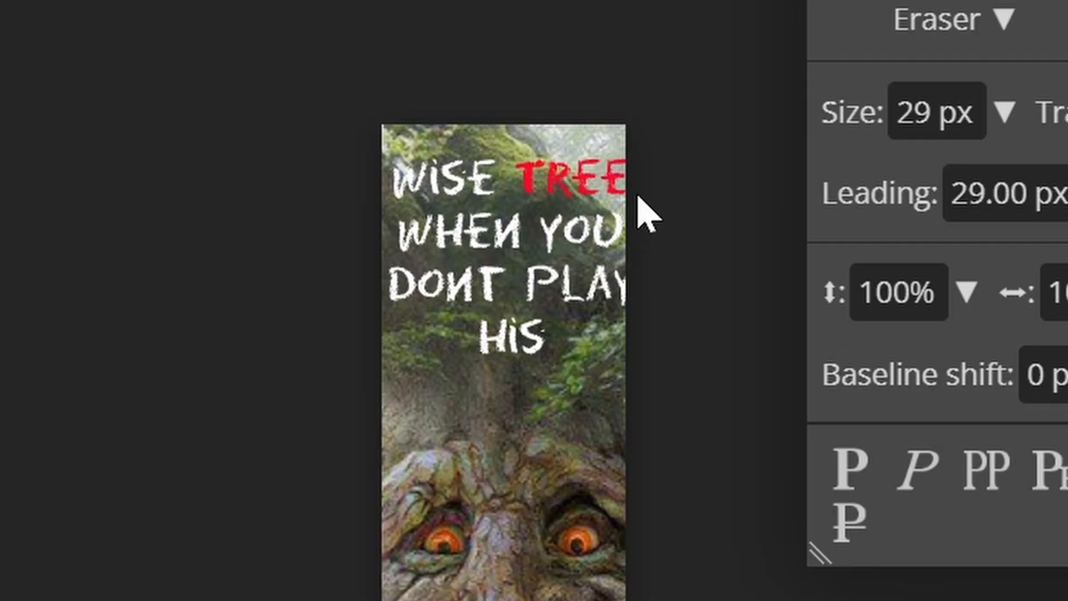
# Move the caption lower on the canvas and delete the empty text layers
pyautogui.moveTo(349, 217); pyautogui.dragTo(374, 273)
pyautogui.moveTo(366, 320); pyautogui.dragTo(367, 352)
pyautogui.doubleClick(754, 423)
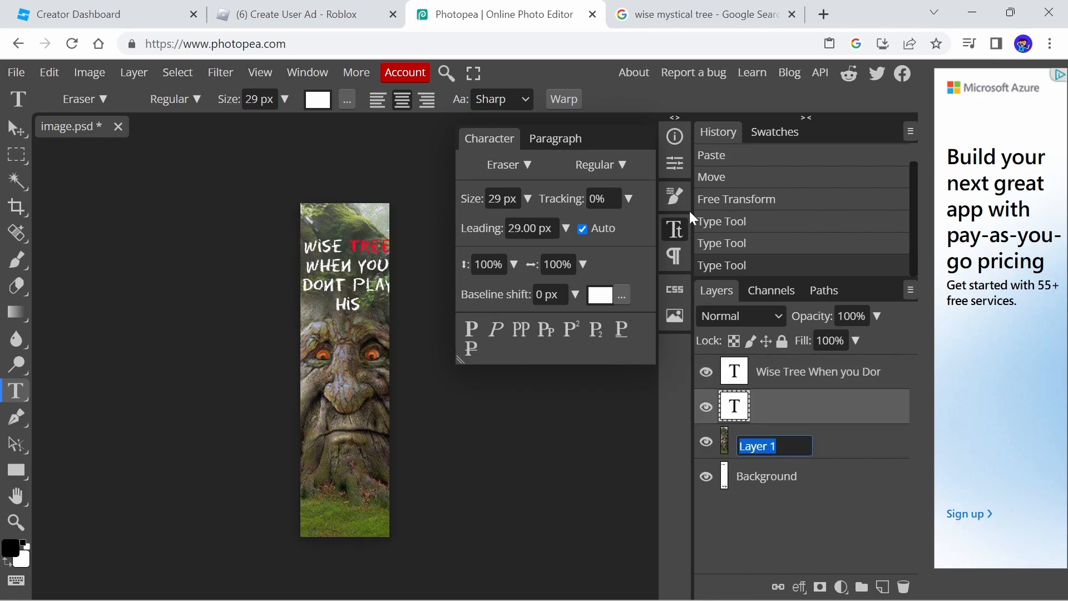
pyautogui.click(678, 227)
pyautogui.click(549, 359)
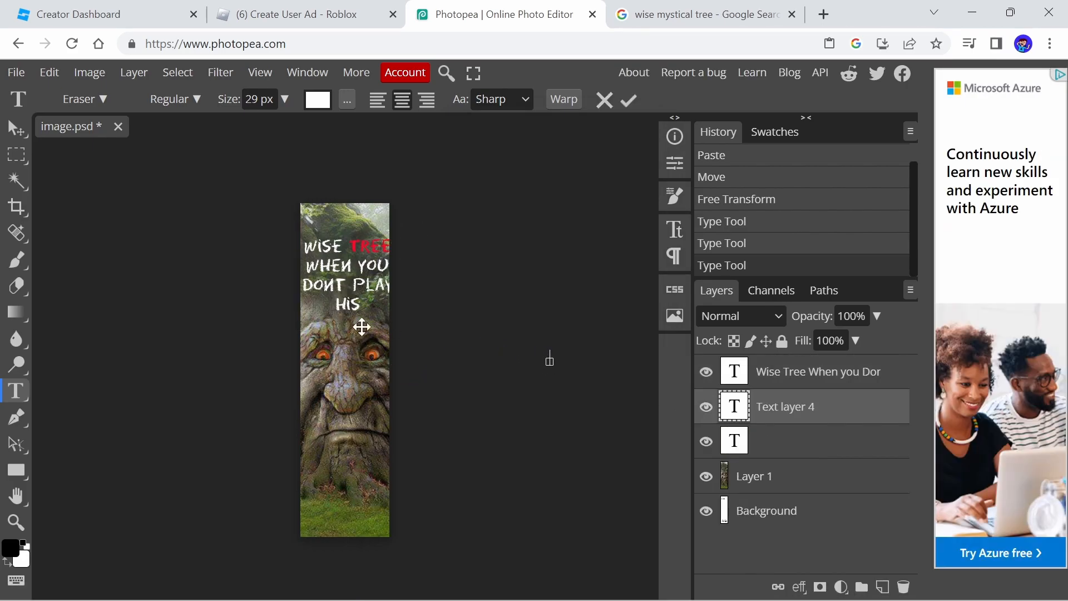
pyautogui.rightClick(771, 410)
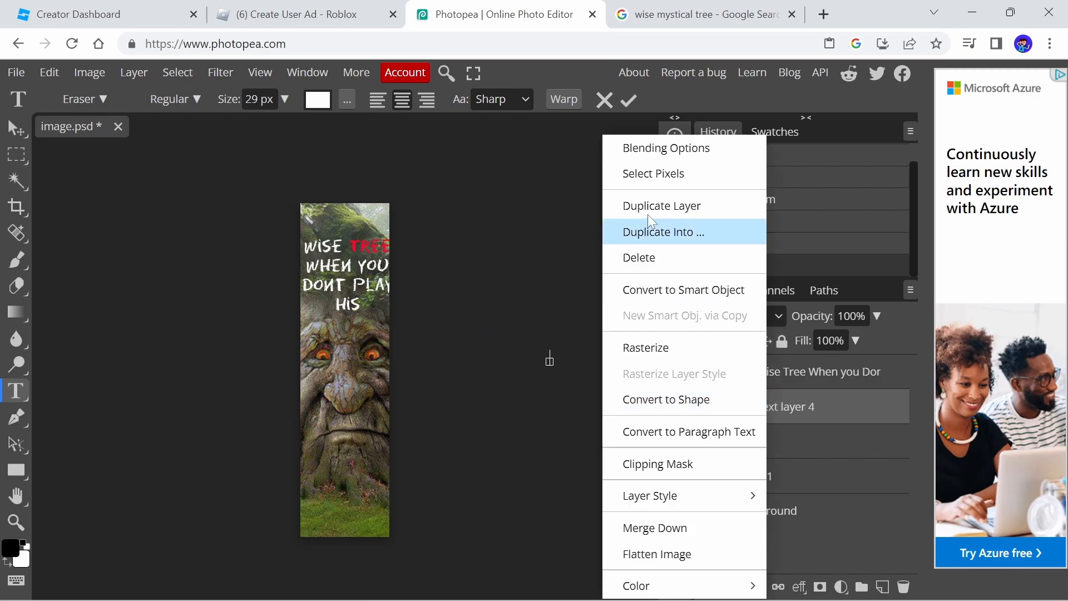
pyautogui.click(648, 258)
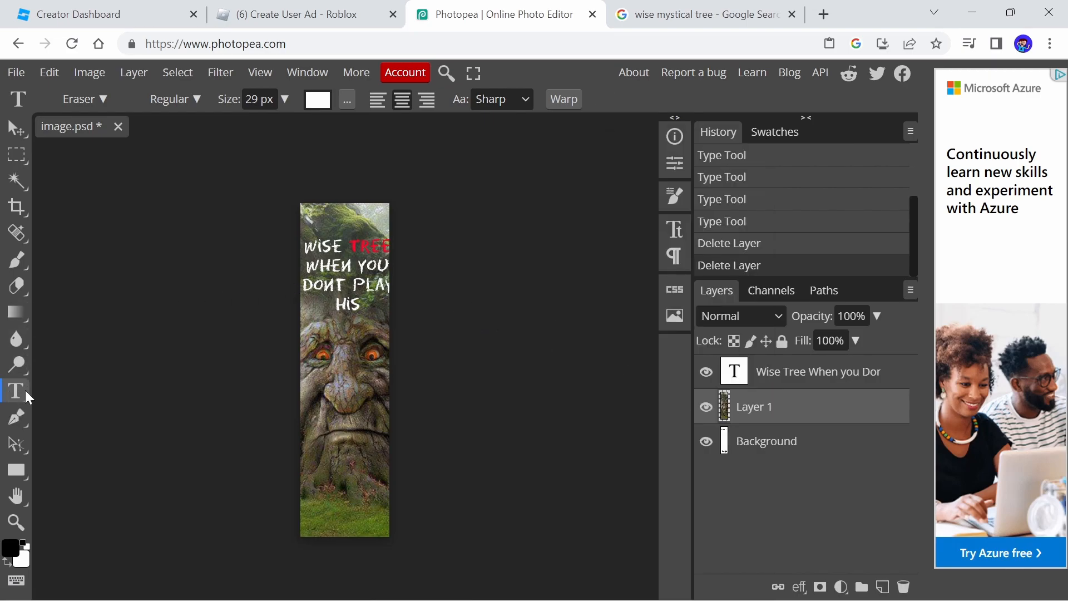
# Add a text box near the bottom of the canvas reading "PLAY NOW"
pyautogui.moveTo(309, 475); pyautogui.dragTo(390, 528)
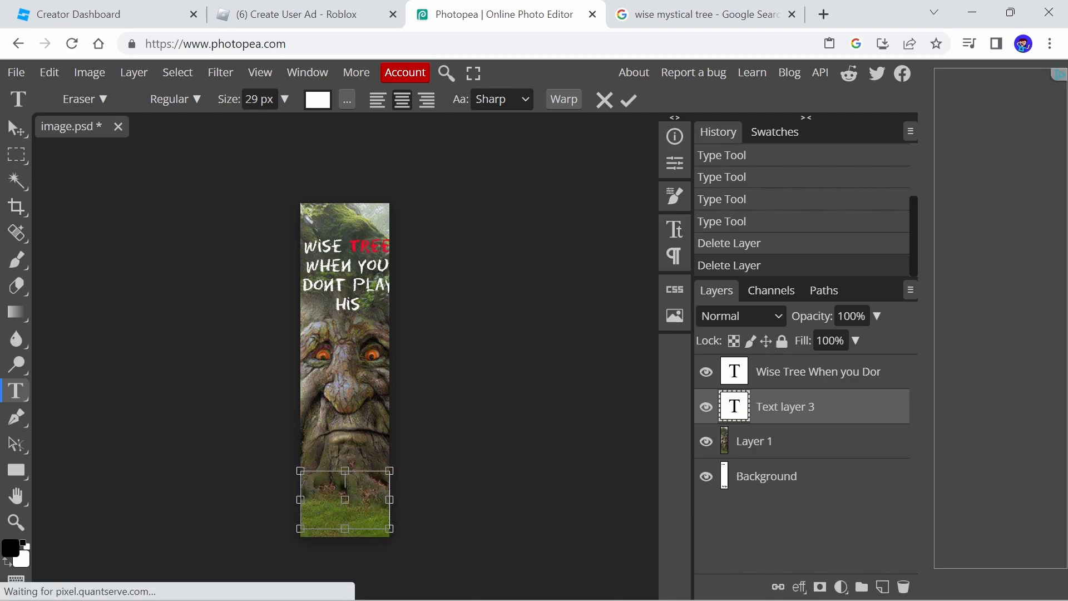
pyautogui.press('capslock')
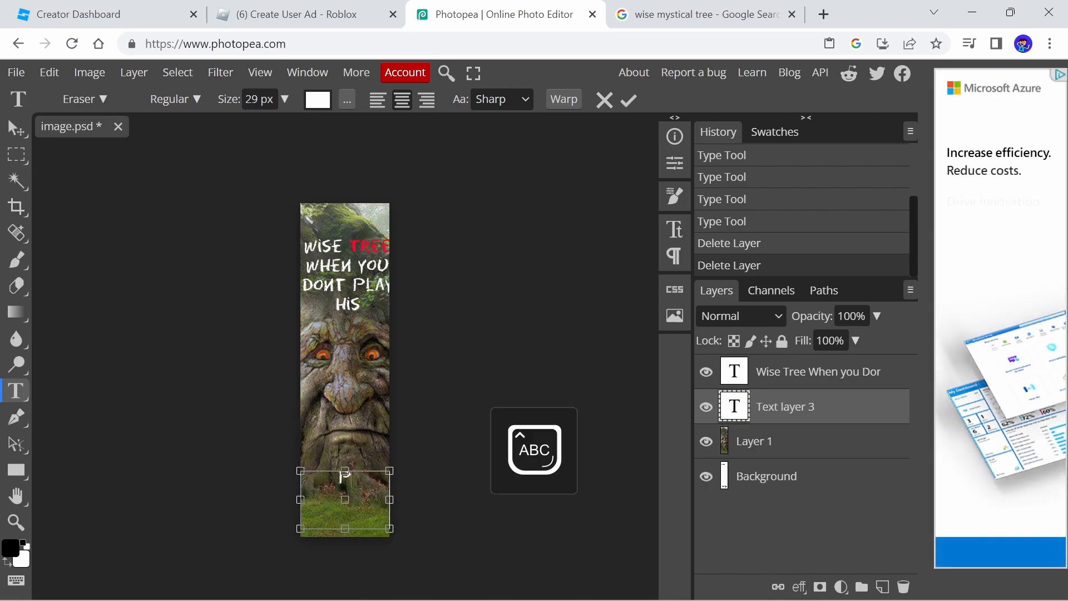
pyautogui.write('PLAY NOW')
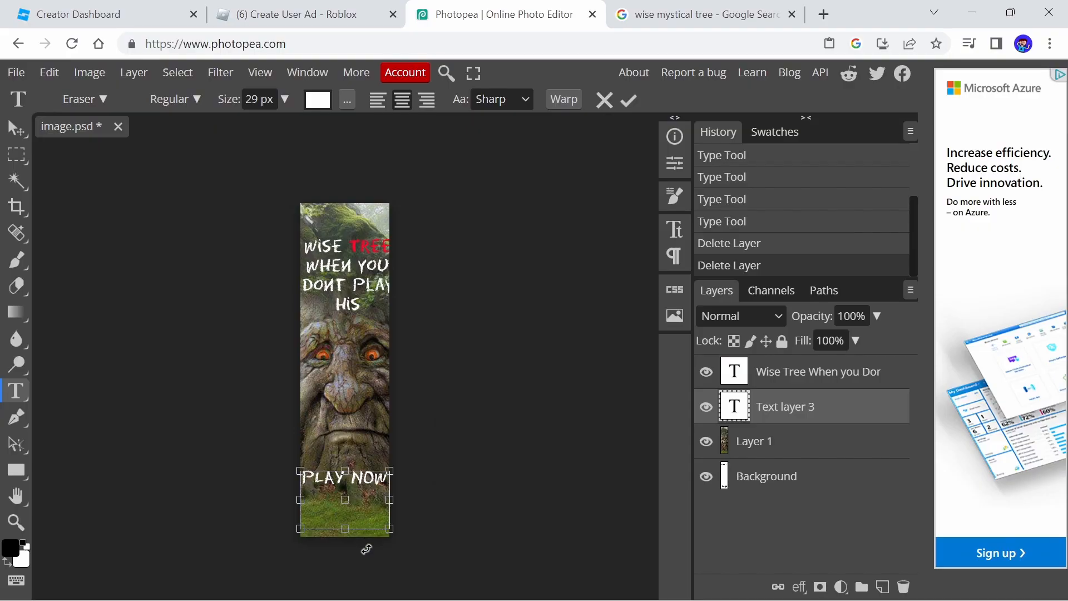
pyautogui.moveTo(366, 549); pyautogui.dragTo(353, 594)
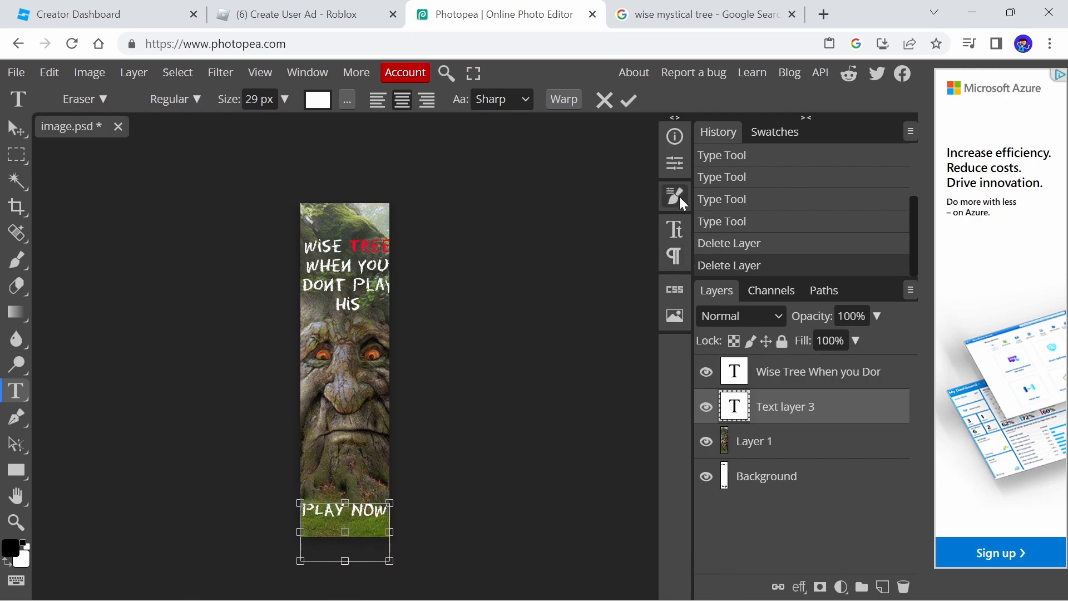
# Set the "PLAY NOW" text's font size to 48 px
pyautogui.click(681, 231)
pyautogui.click(528, 198)
pyautogui.moveTo(489, 224); pyautogui.dragTo(531, 228)
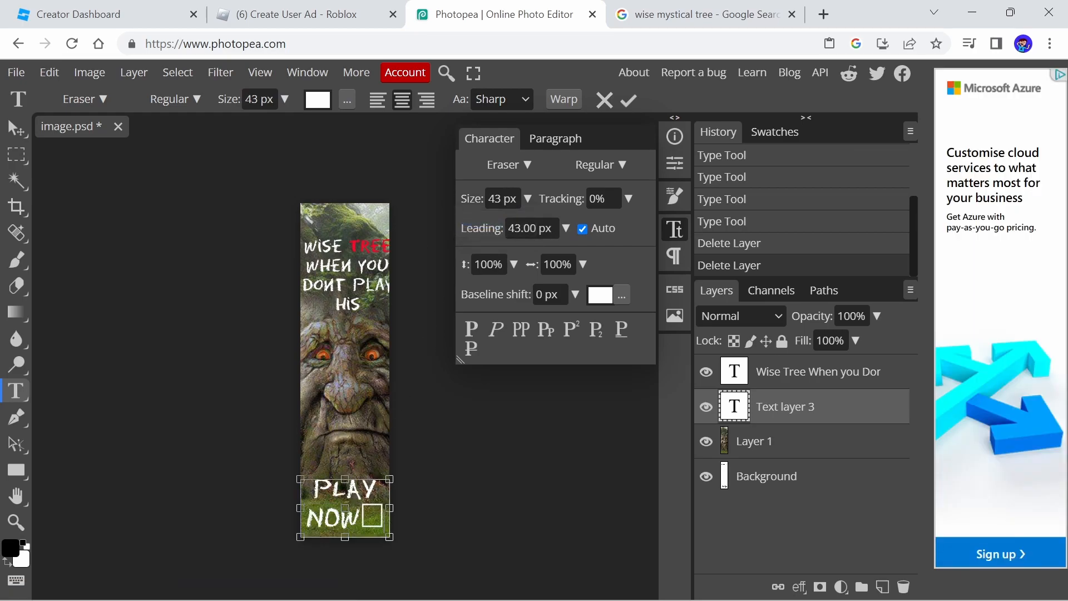
pyautogui.press('BackSpace')
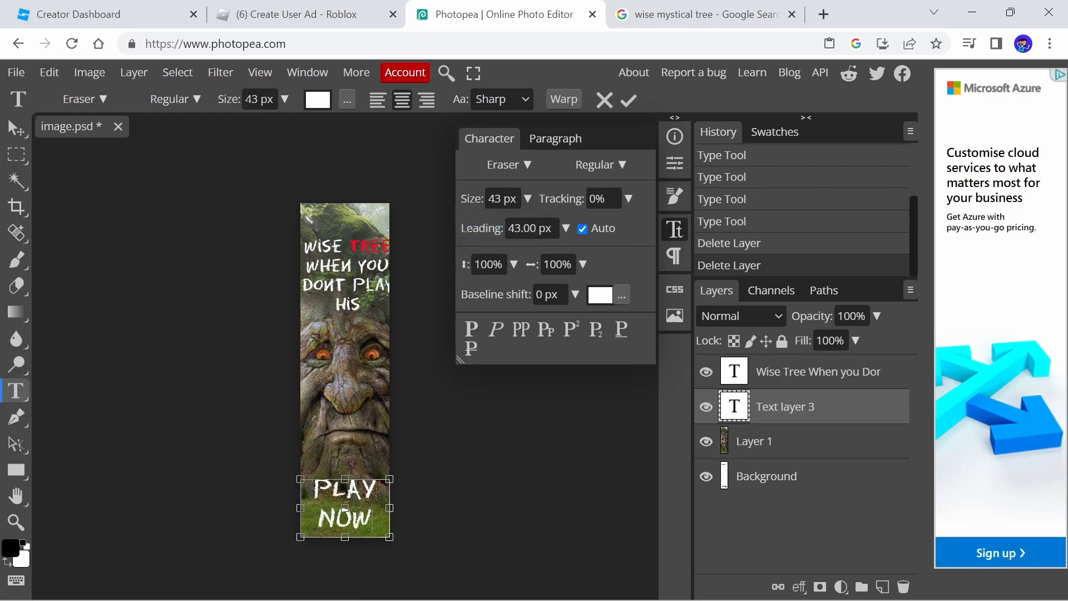
pyautogui.moveTo(373, 521); pyautogui.dragTo(313, 491)
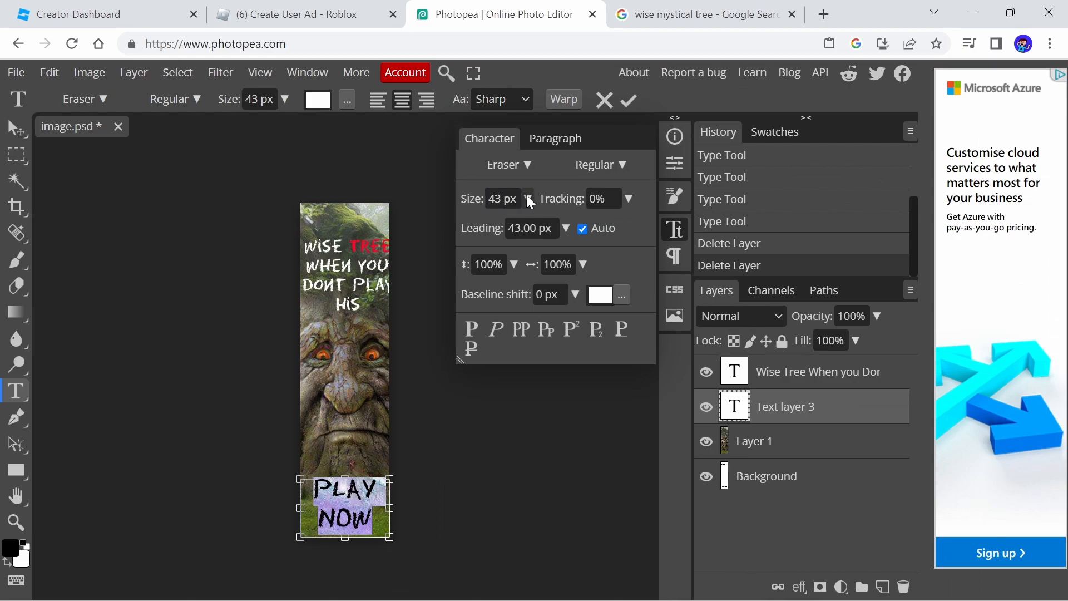
pyautogui.click(778, 0)
pyautogui.moveTo(755, 36); pyautogui.dragTo(718, 37)
pyautogui.moveTo(493, 217); pyautogui.dragTo(505, 221)
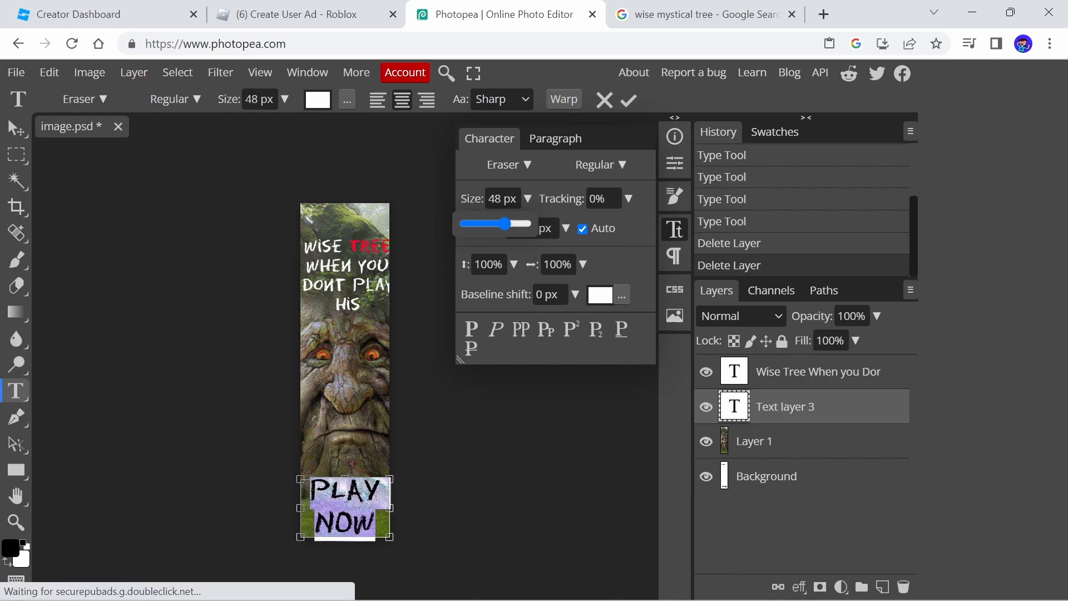
pyautogui.click(764, 464)
# Delete the stray empty text layer
pyautogui.doubleClick(765, 452)
pyautogui.click(463, 388)
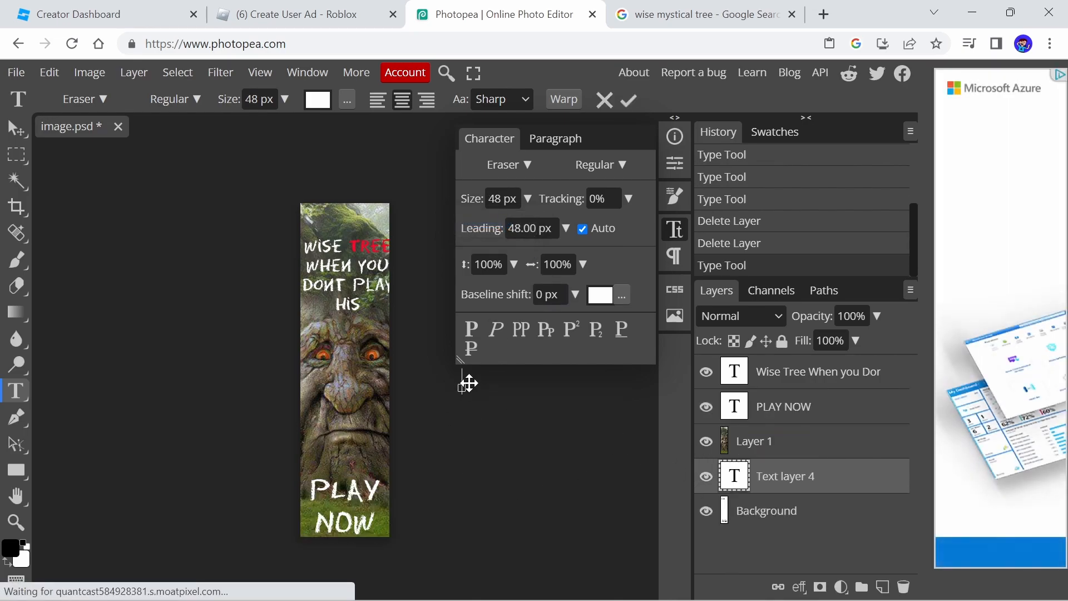
pyautogui.click(675, 230)
pyautogui.click(522, 403)
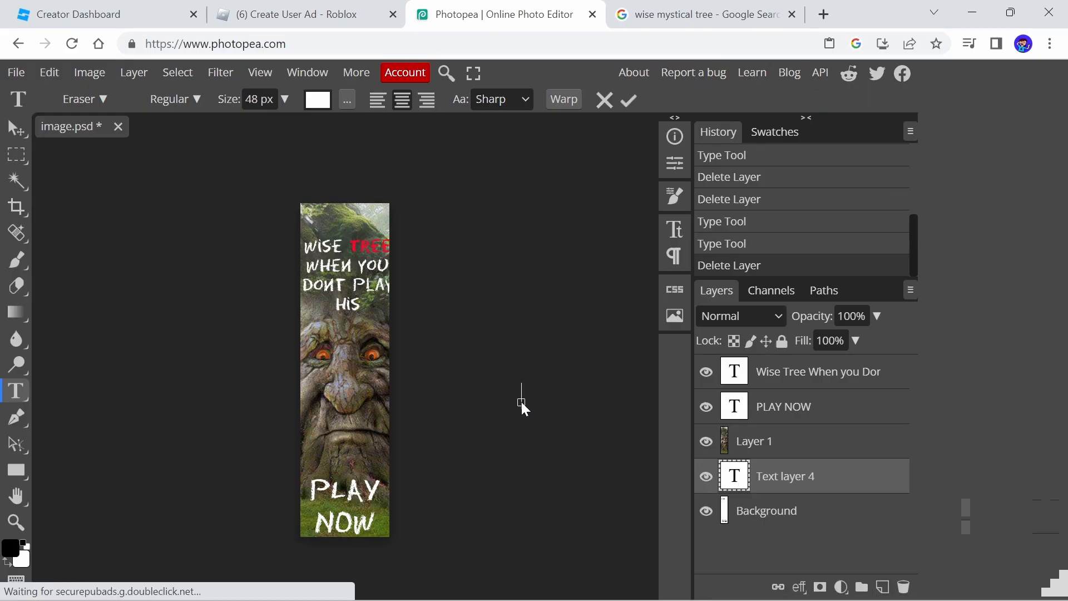
pyautogui.rightClick(773, 483)
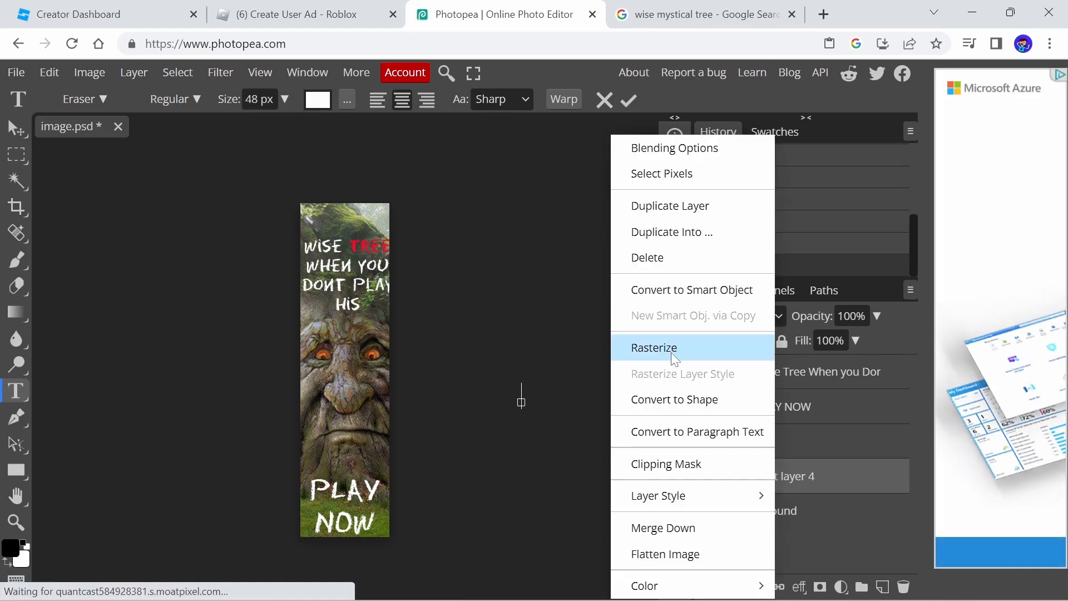
pyautogui.click(671, 257)
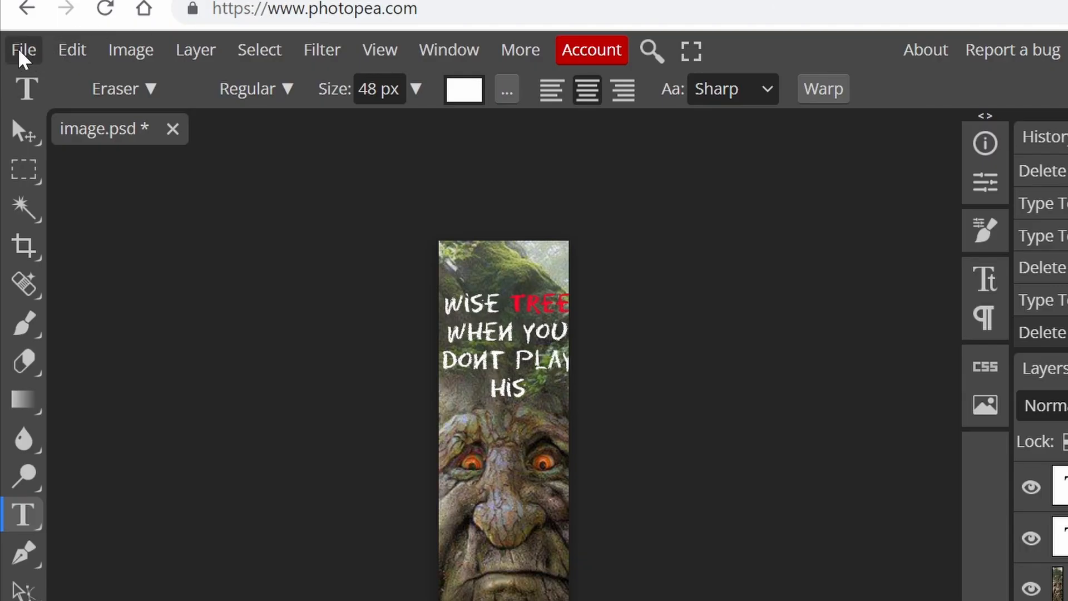
# Export the ad as a 160 x 600 px PNG named "tree ad for game"
pyautogui.click(19, 49)
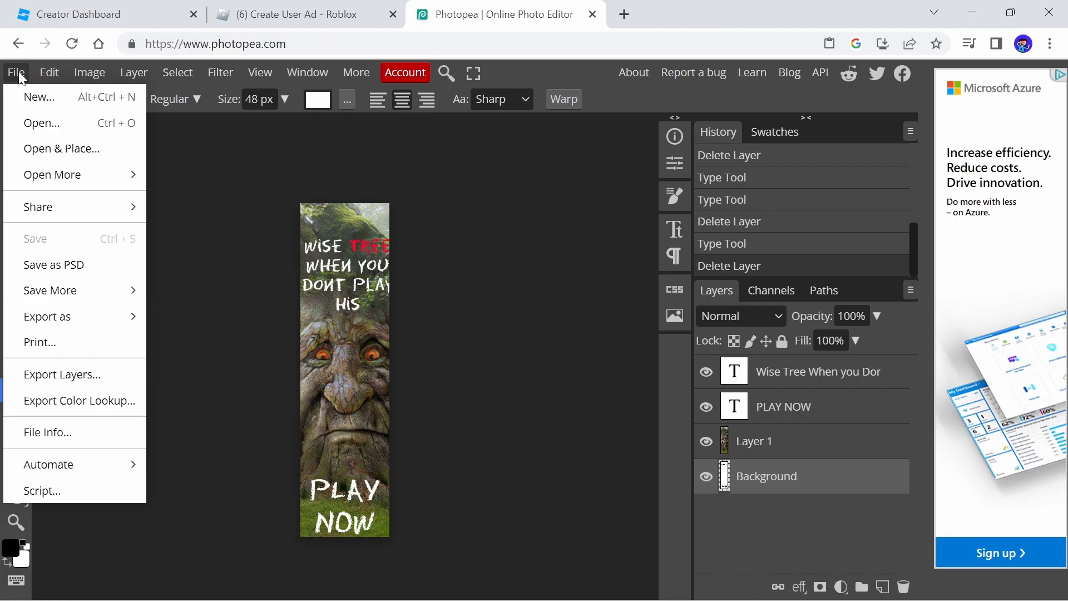
pyautogui.moveTo(52, 313)
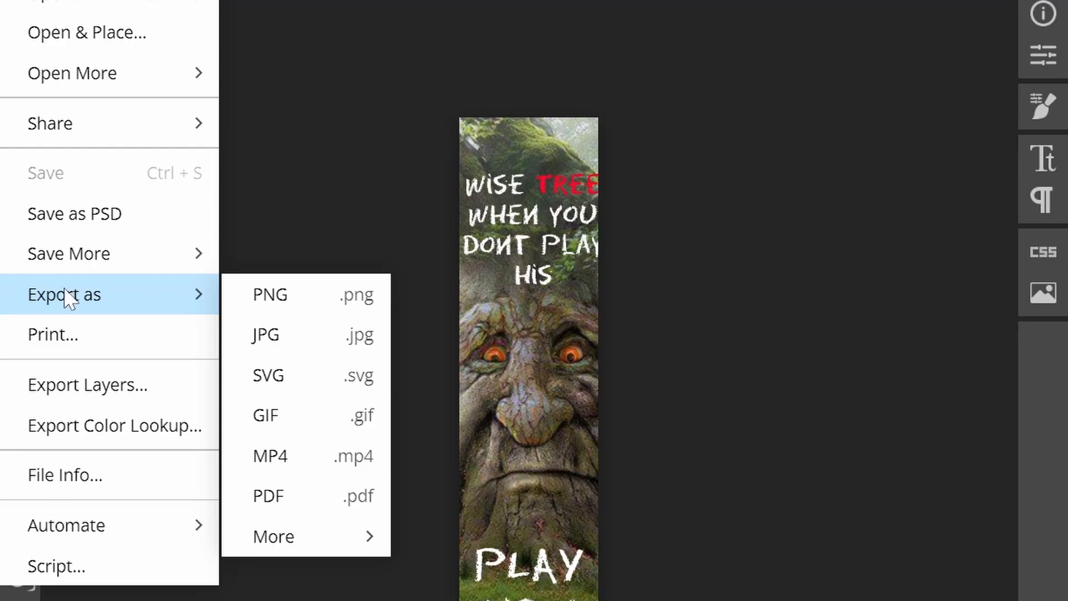
pyautogui.click(281, 300)
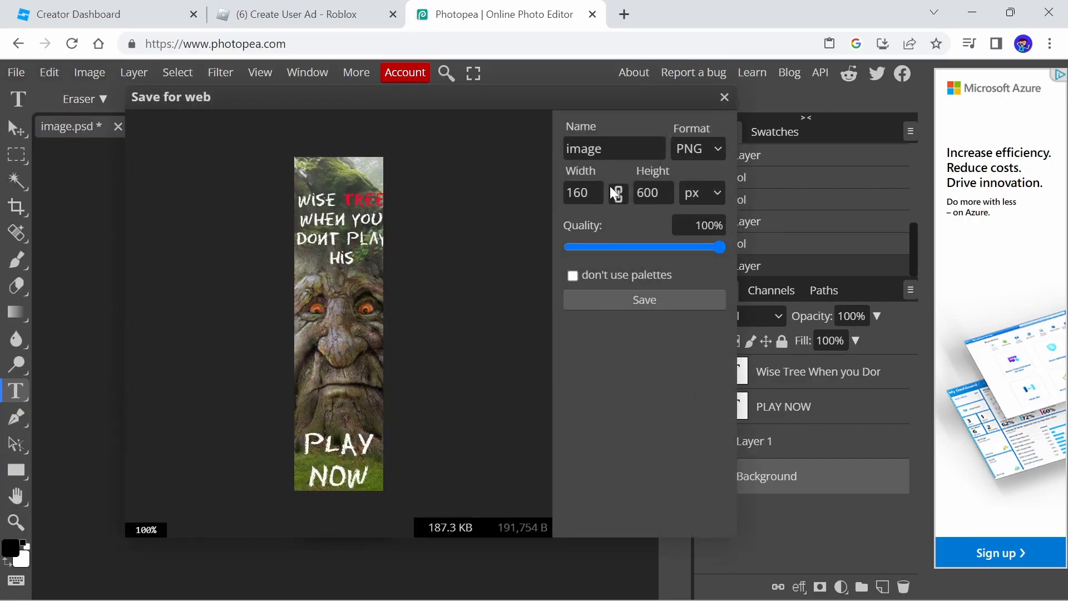
pyautogui.click(584, 193)
pyautogui.click(652, 193)
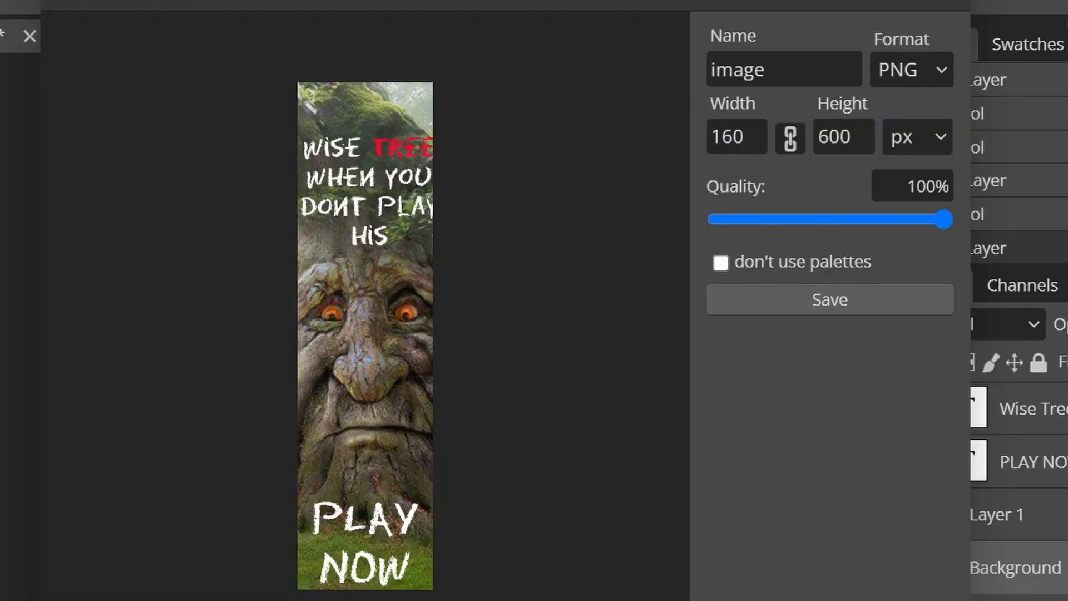
pyautogui.click(758, 139)
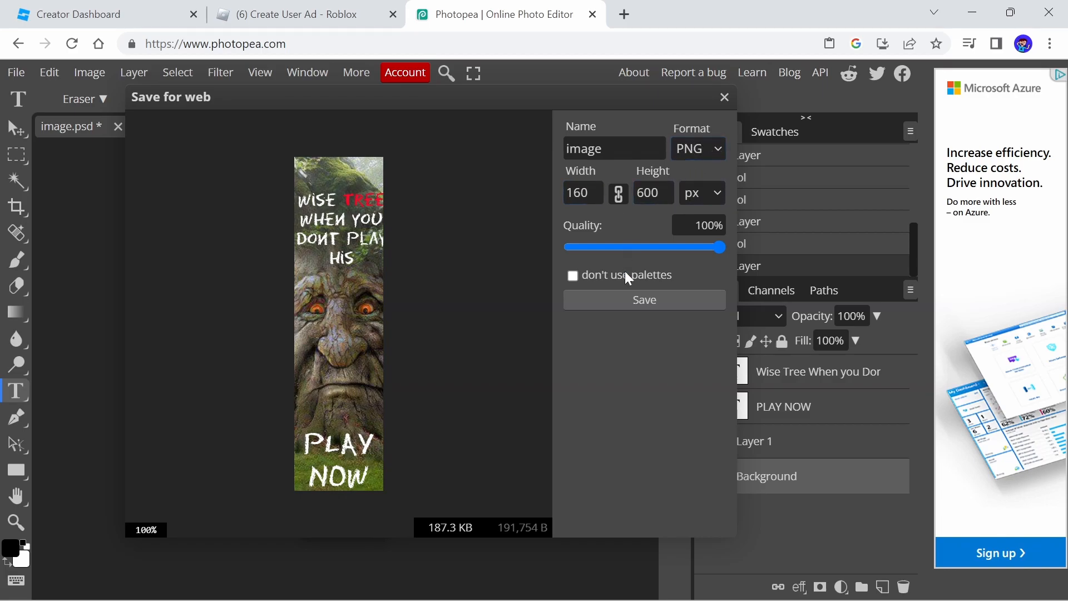
pyautogui.hotkey('ctrl', 'a')
pyautogui.press('BackSpace')
pyautogui.write('tree ad for game')
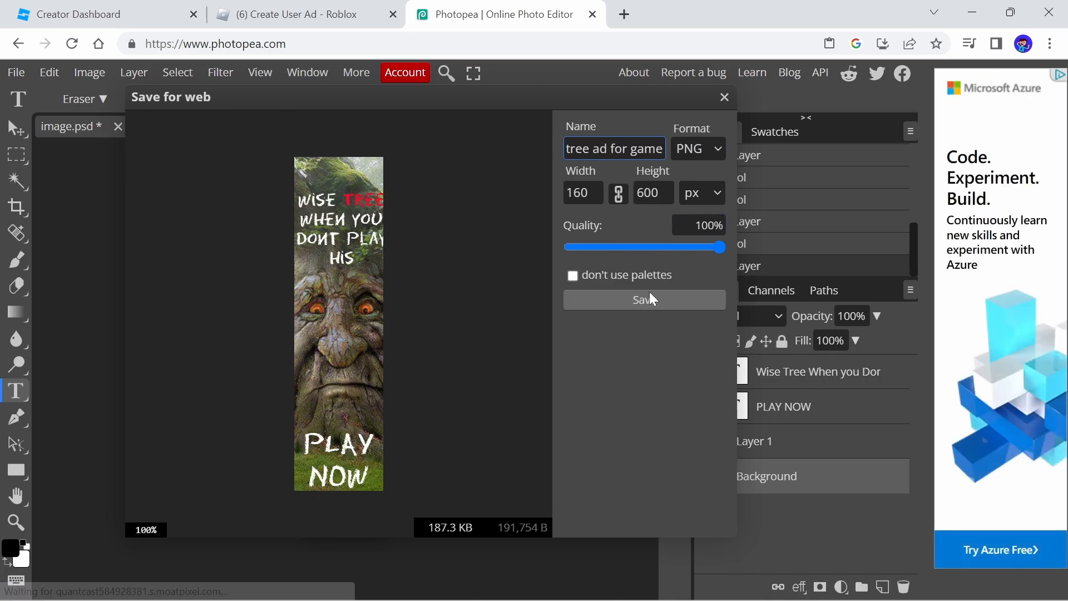
pyautogui.click(628, 308)
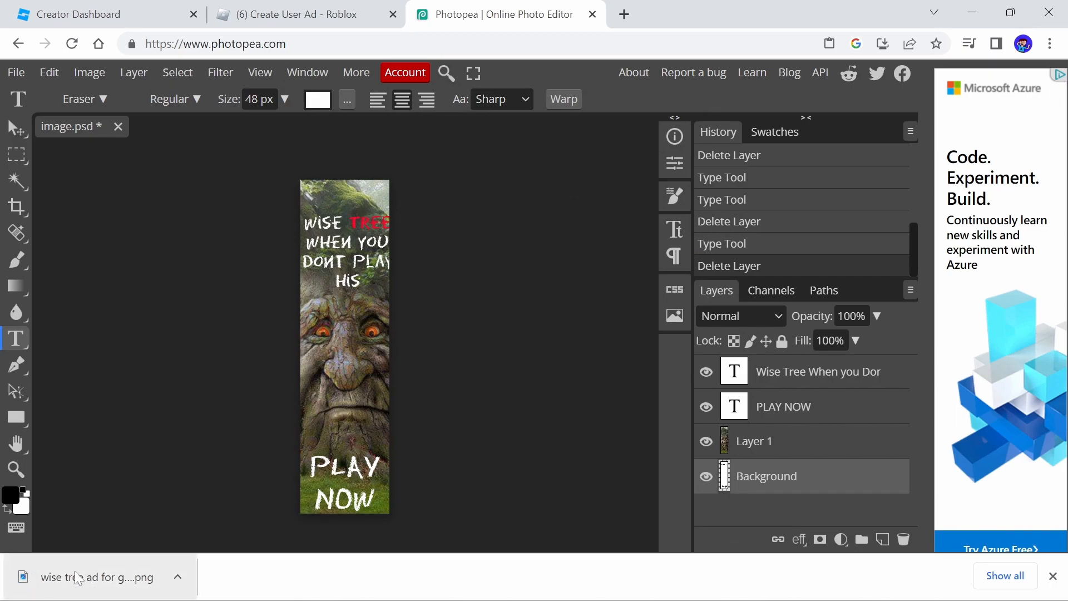
# Close the downloads bar and close the Photopea tab, leaving without saving
pyautogui.click(1053, 577)
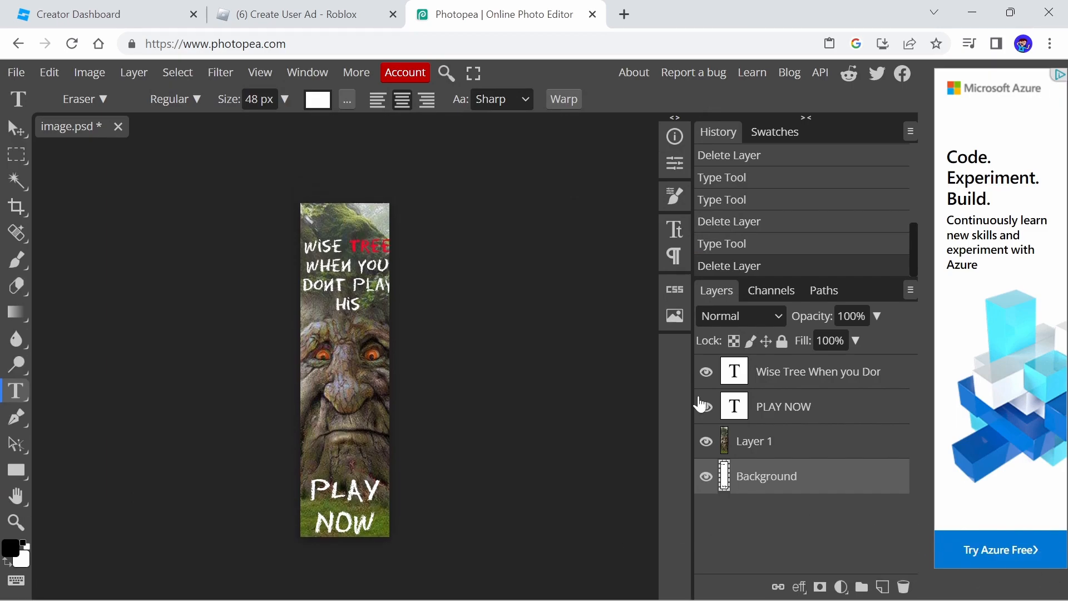
pyautogui.click(357, 12)
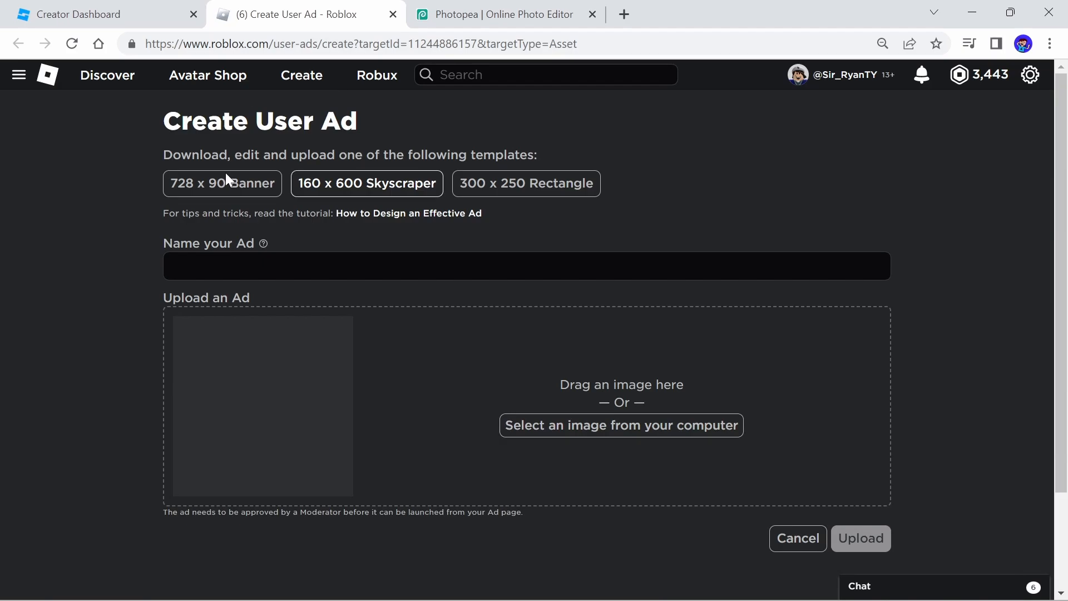
pyautogui.click(593, 14)
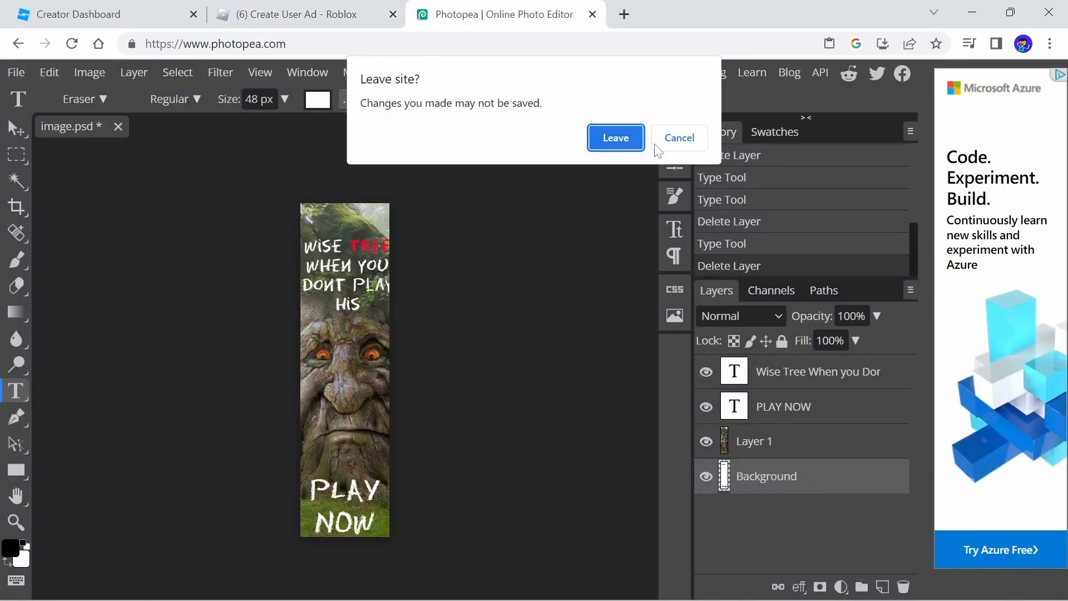
pyautogui.click(614, 139)
# Go to the Creator Dashboard's Creations page
pyautogui.scroll(-2, 608, 372)
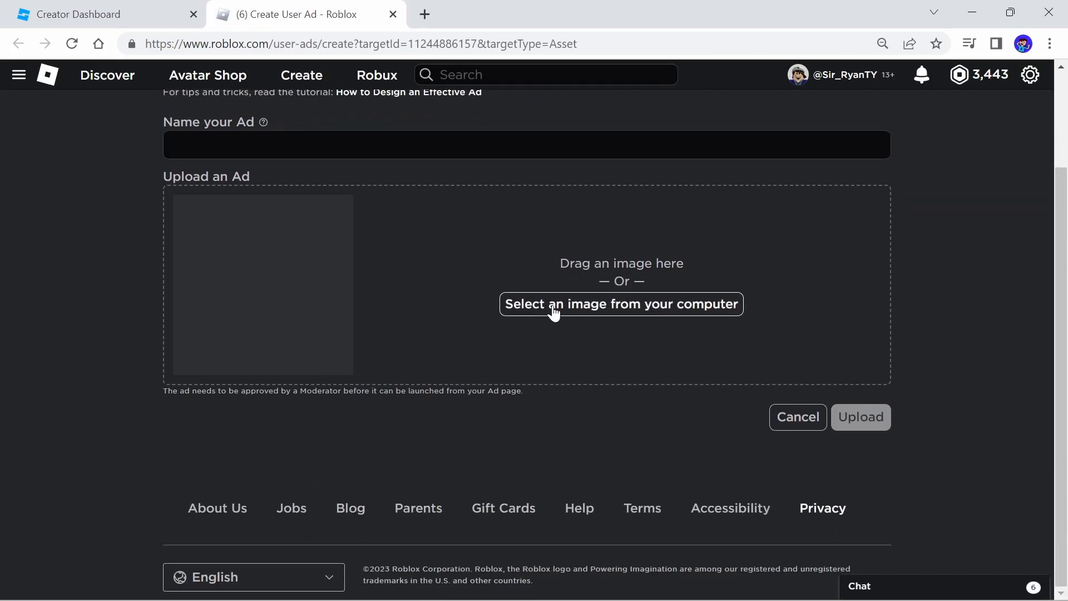
pyautogui.scroll(2, 353, 298)
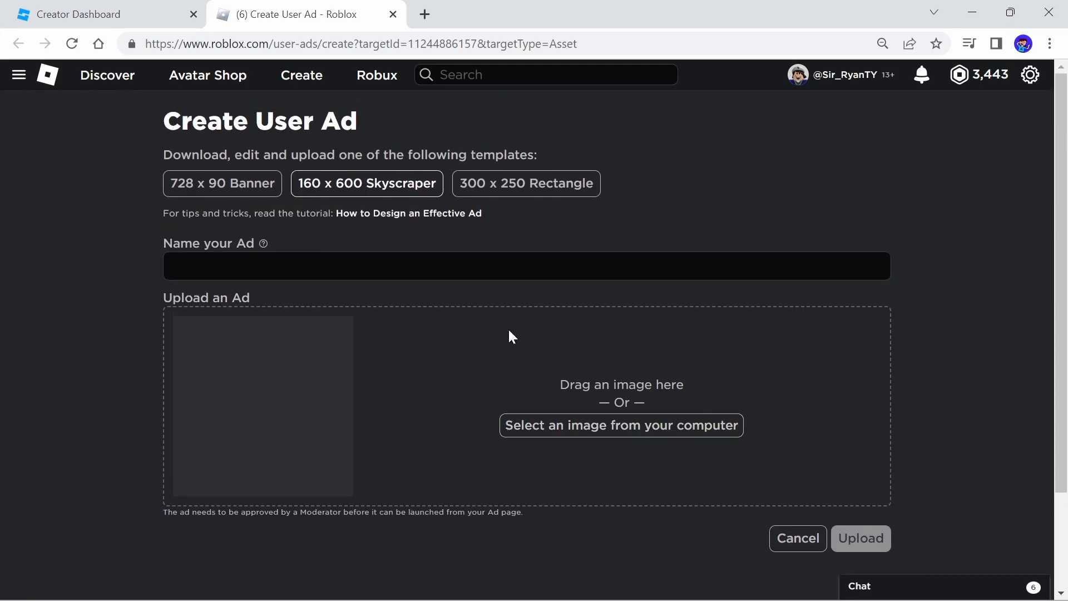
pyautogui.click(83, 14)
pyautogui.click(290, 14)
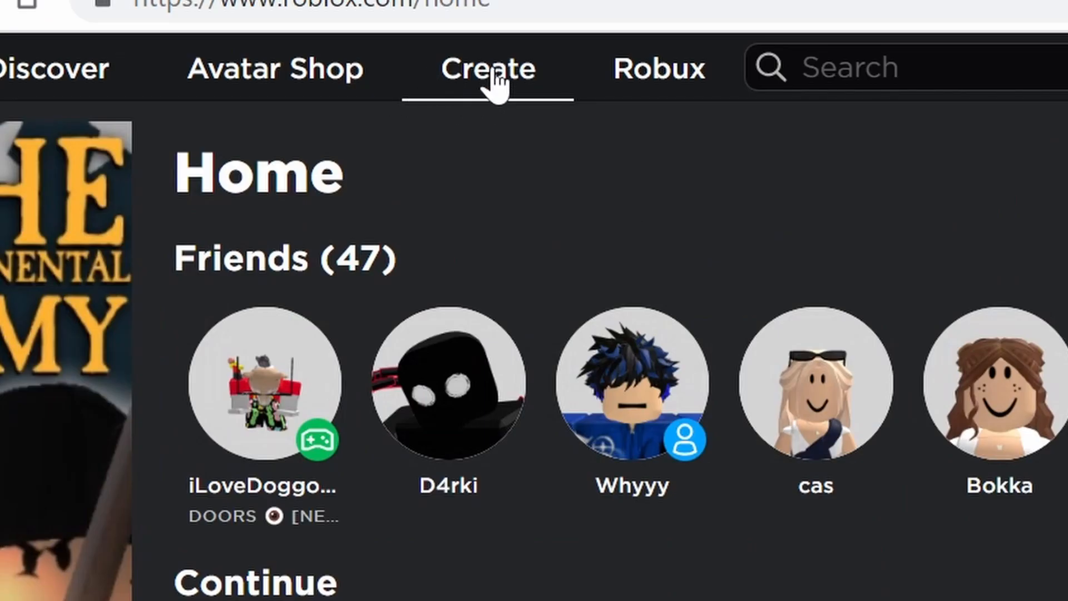
pyautogui.click(299, 84)
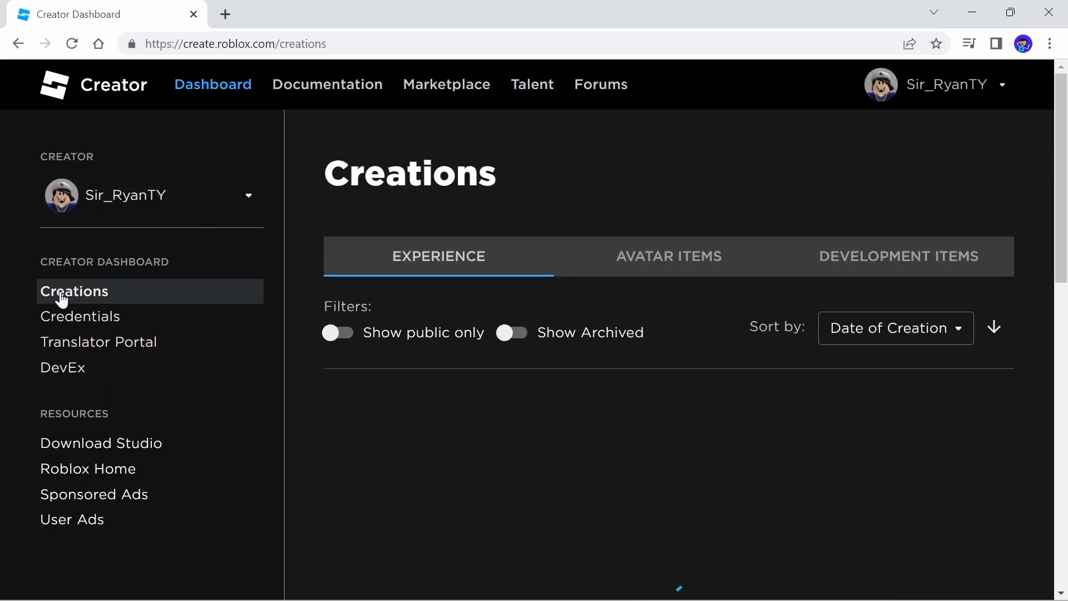
# Browse the avatar items and shirts among the creations
pyautogui.moveTo(349, 175); pyautogui.dragTo(479, 176)
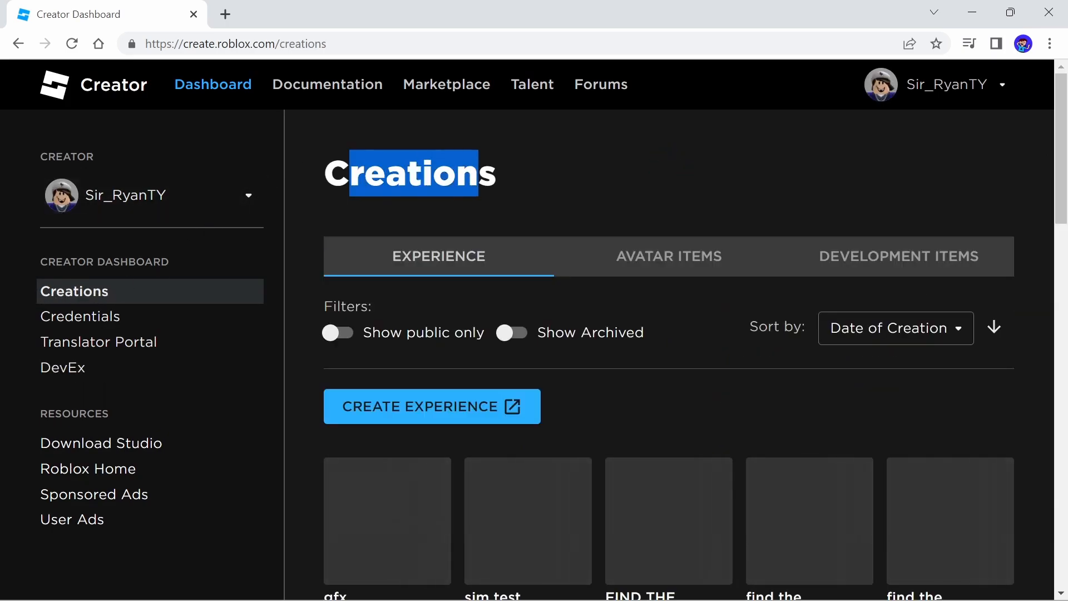
pyautogui.click(443, 271)
pyautogui.scroll(-1, 473, 267)
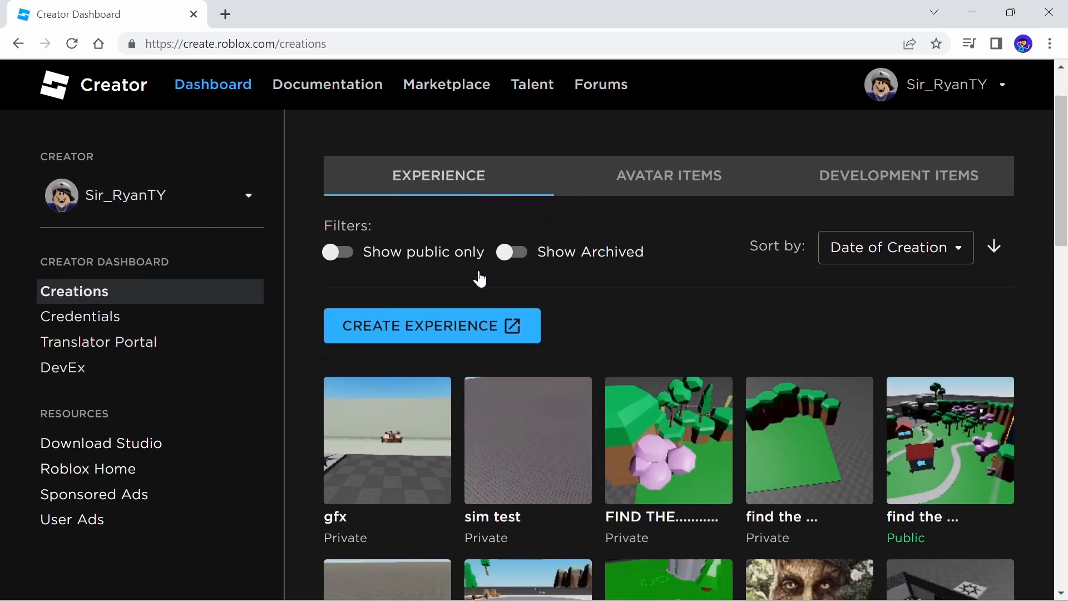
pyautogui.scroll(1, 445, 253)
pyautogui.click(703, 266)
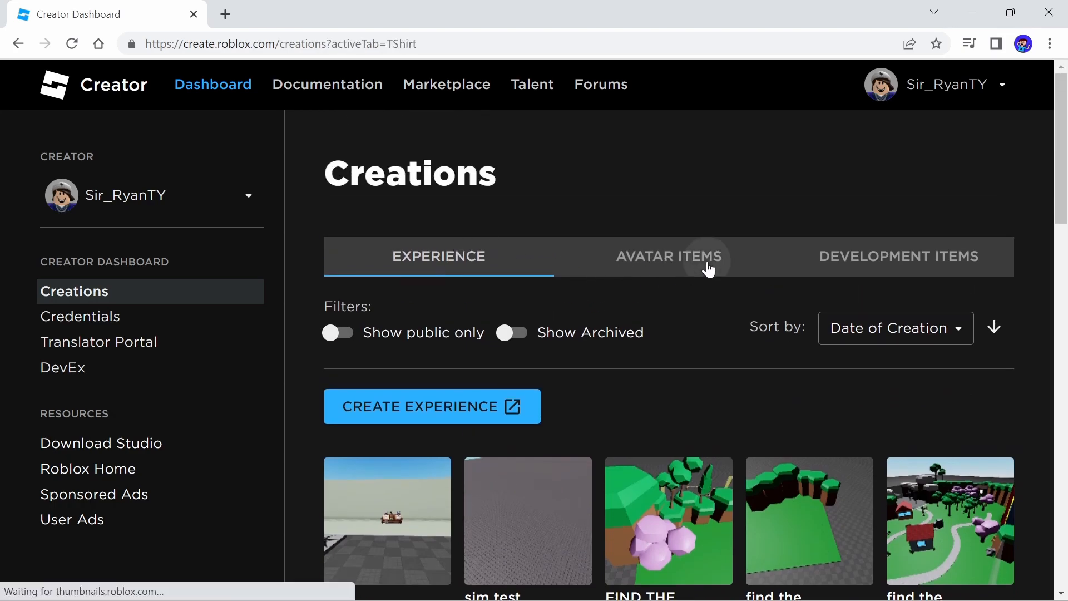
pyautogui.scroll(-5, 690, 262)
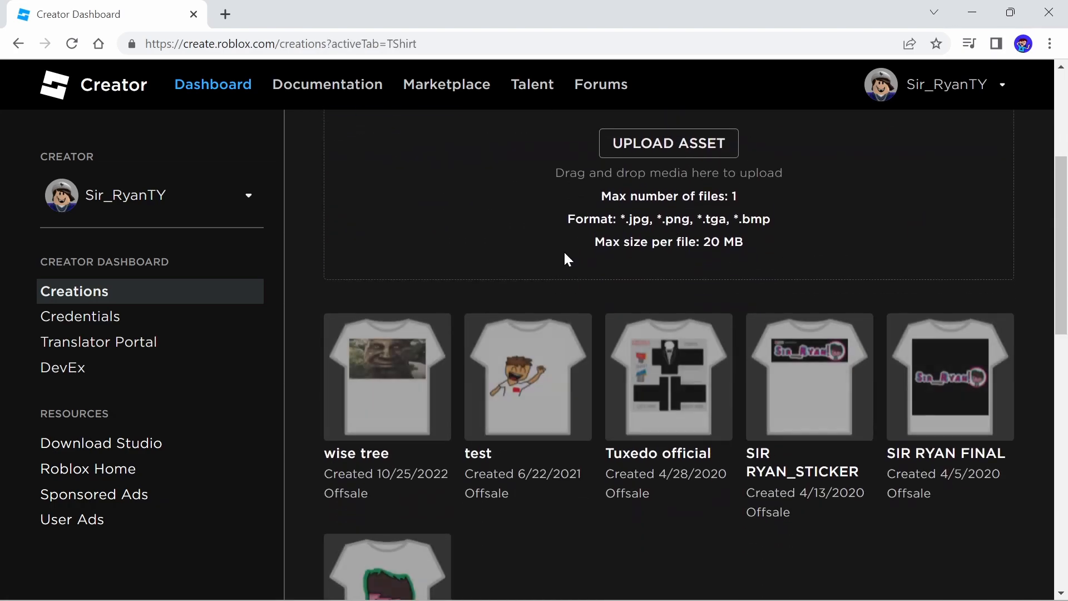
pyautogui.scroll(3, 590, 245)
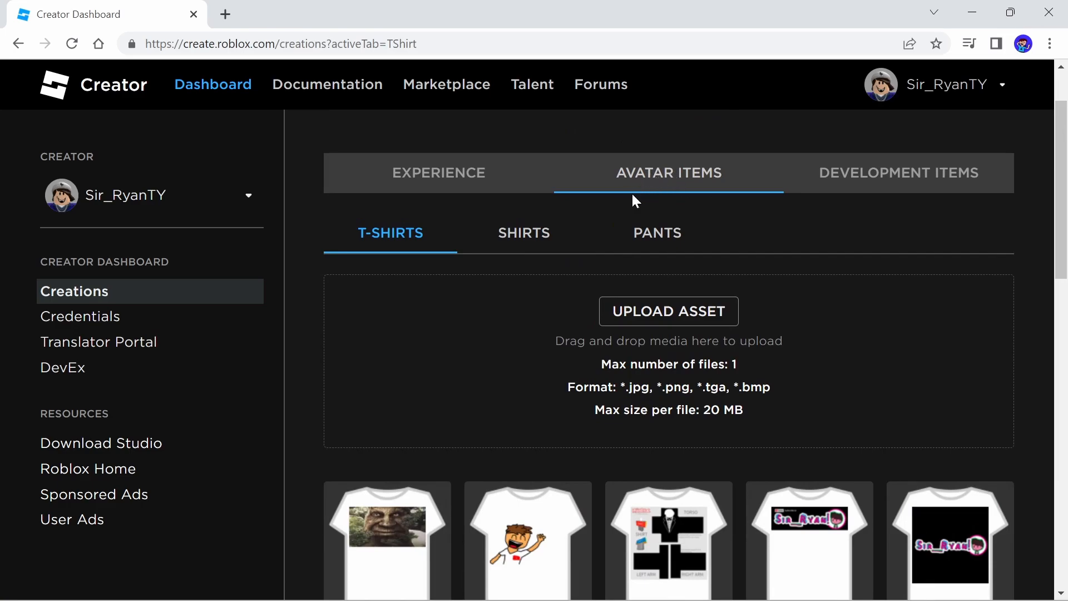
pyautogui.scroll(1, 556, 278)
pyautogui.click(524, 317)
pyautogui.scroll(-4, 636, 272)
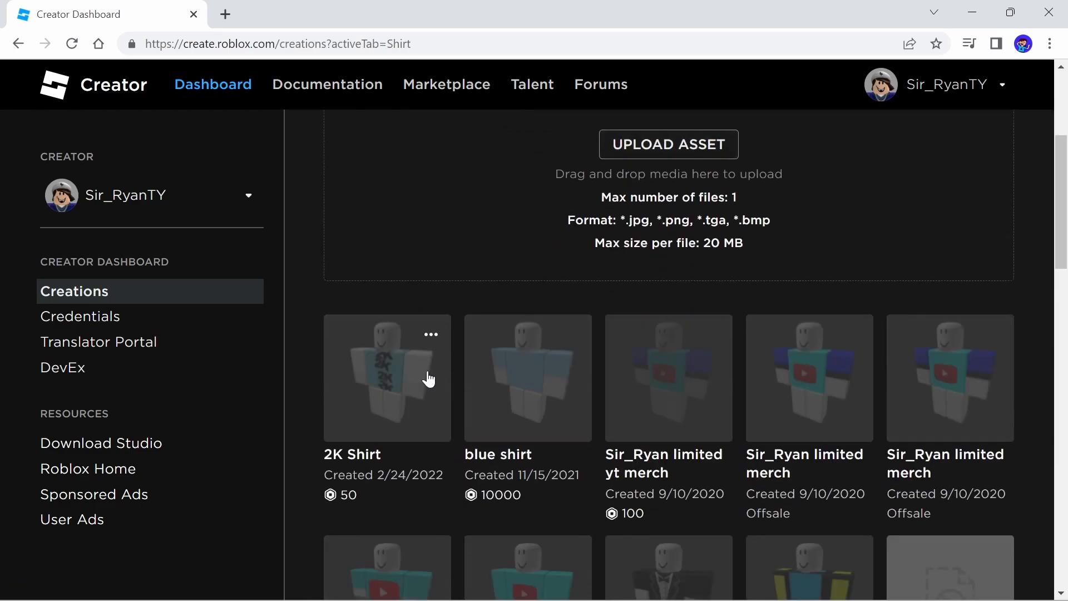
pyautogui.click(518, 376)
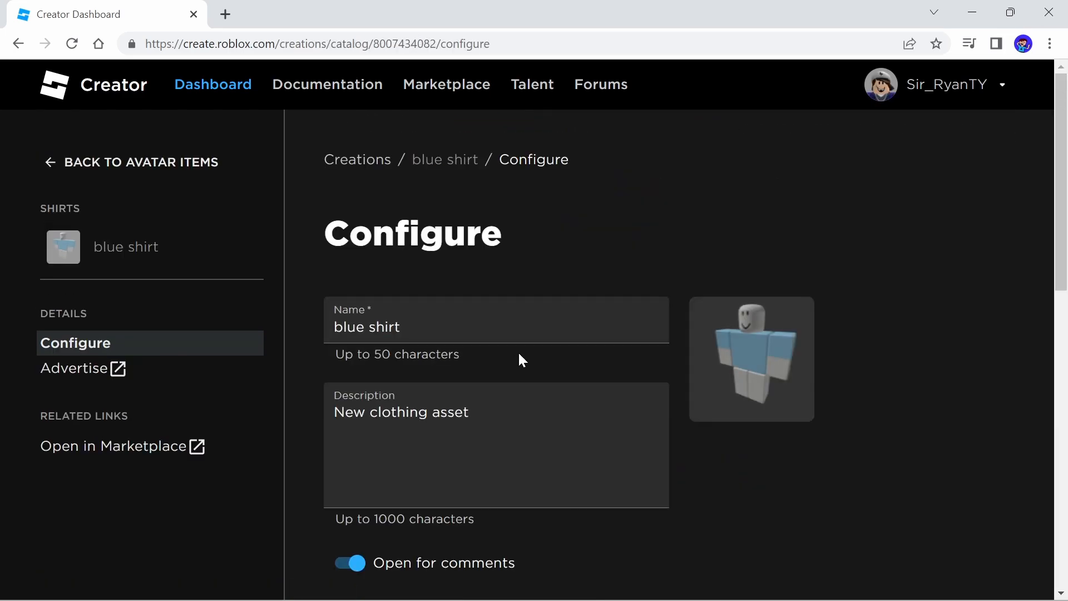
pyautogui.click(89, 162)
# Open the Advertise page of the experience The Wise Misticle Tree has decided your Fate
pyautogui.click(431, 261)
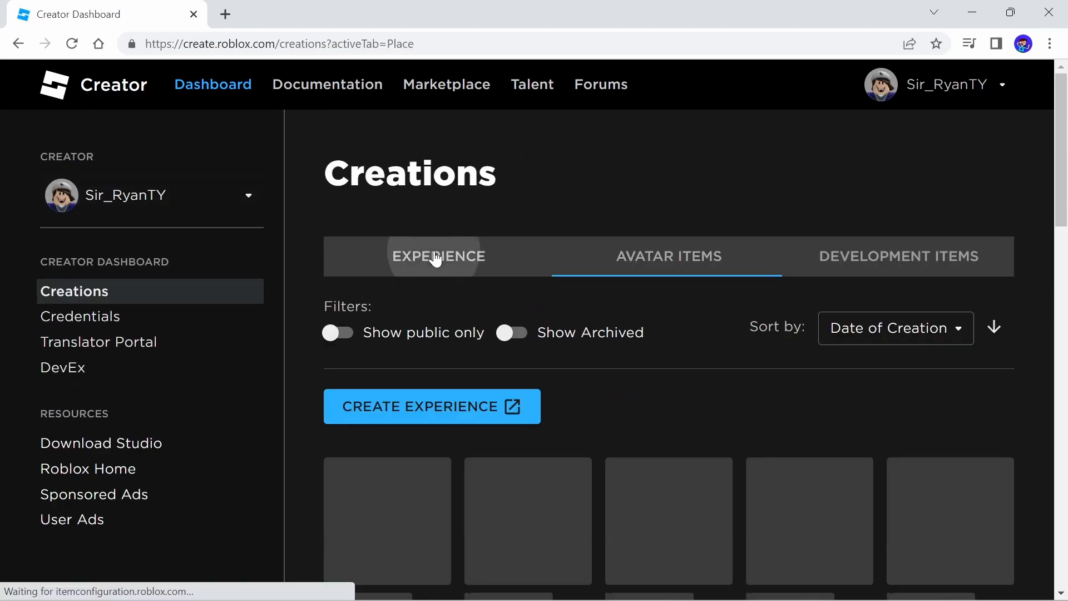
pyautogui.scroll(-8, 743, 393)
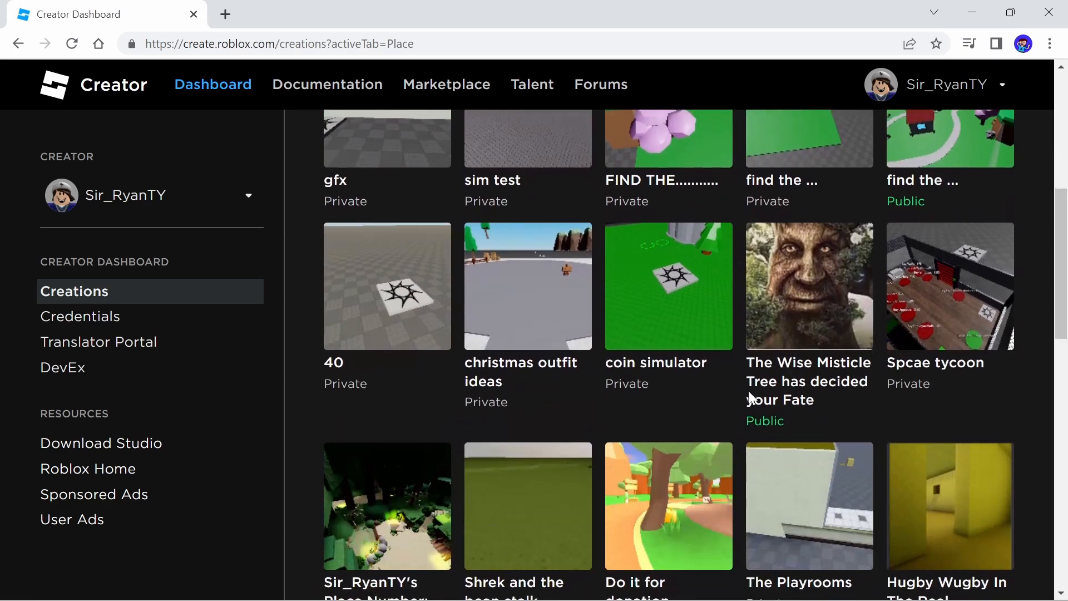
pyautogui.click(790, 300)
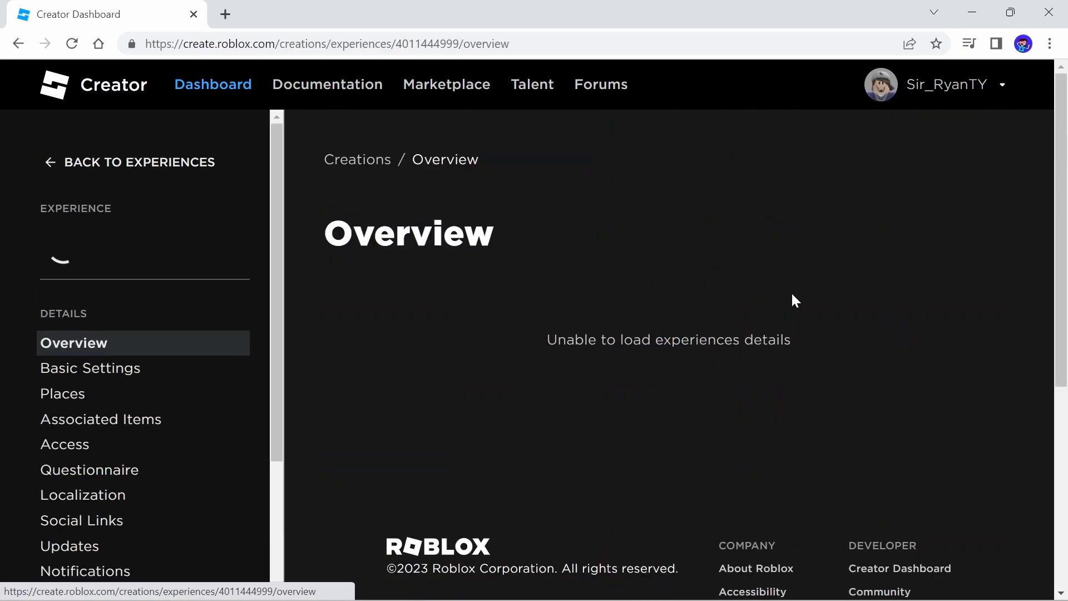
pyautogui.scroll(-4, 136, 381)
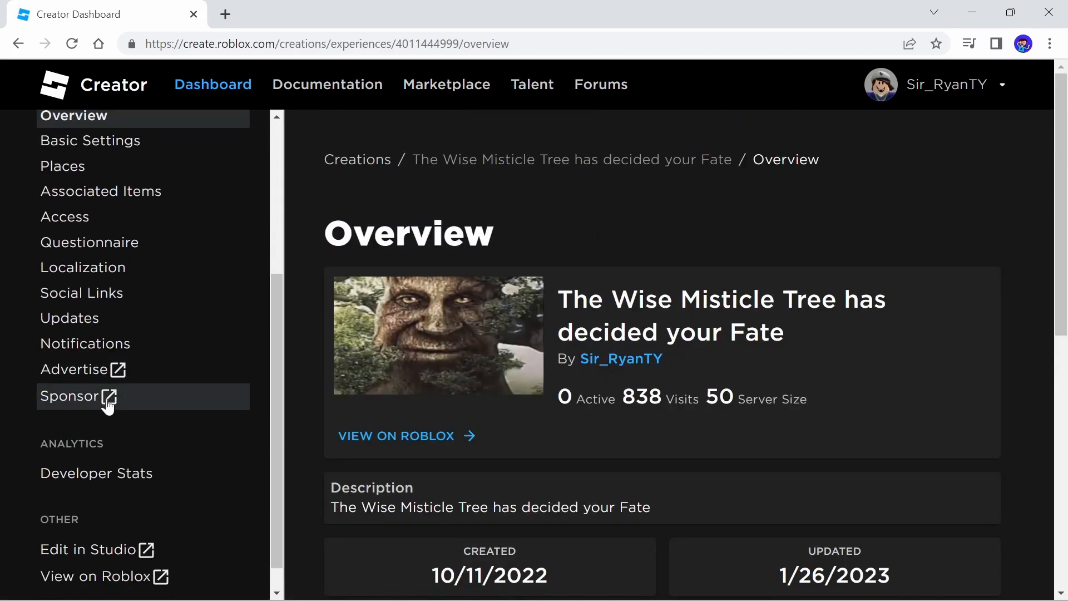
pyautogui.click(79, 368)
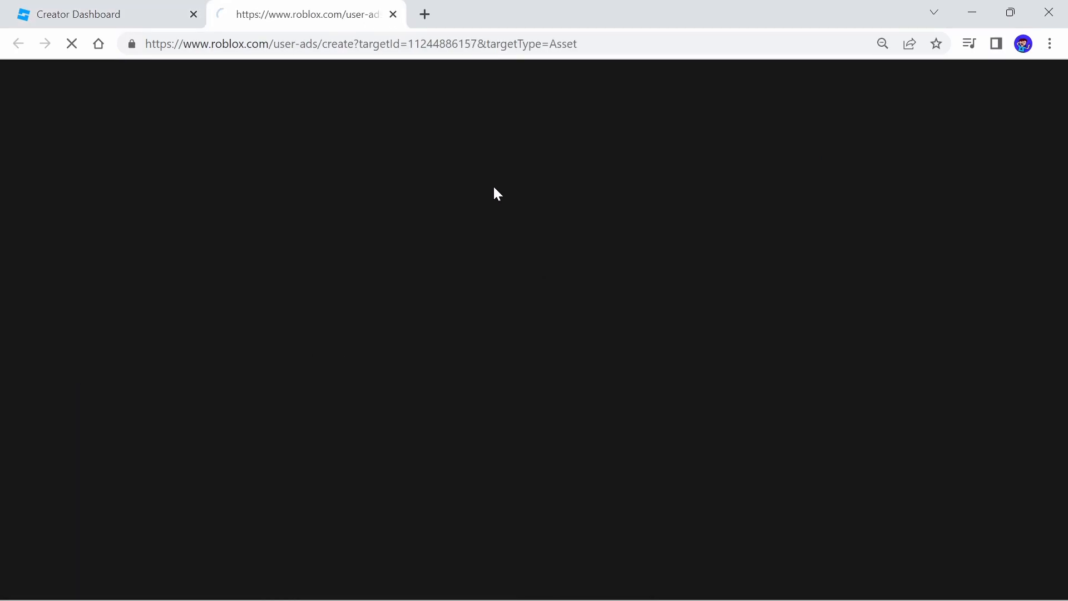
# Name the ad "wise tree is sad" and choose wise tree ad for game.png from Downloads as its image
pyautogui.click(452, 266)
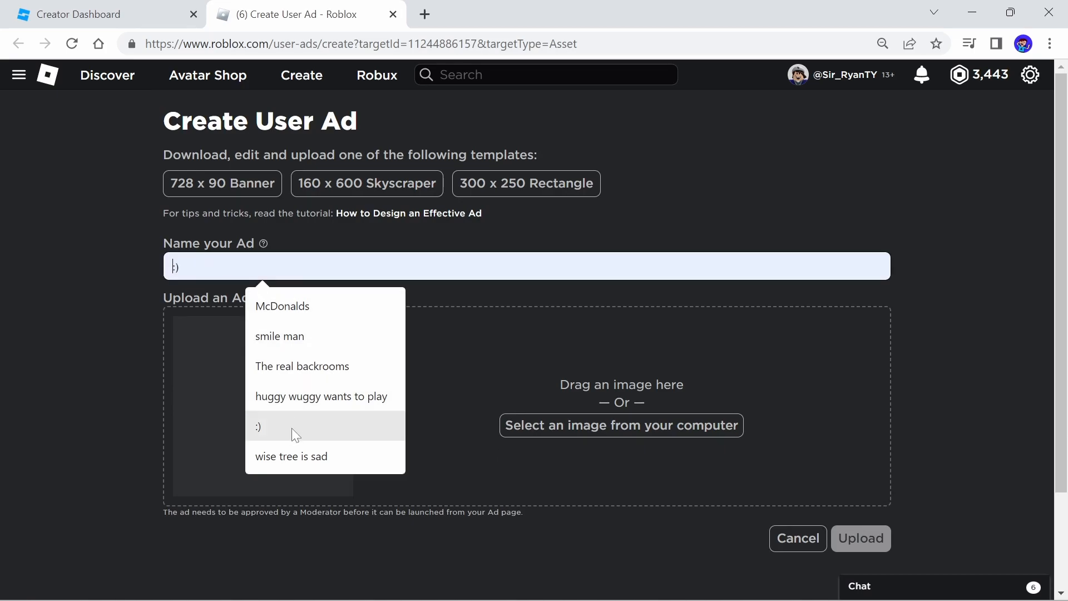
pyautogui.click(290, 456)
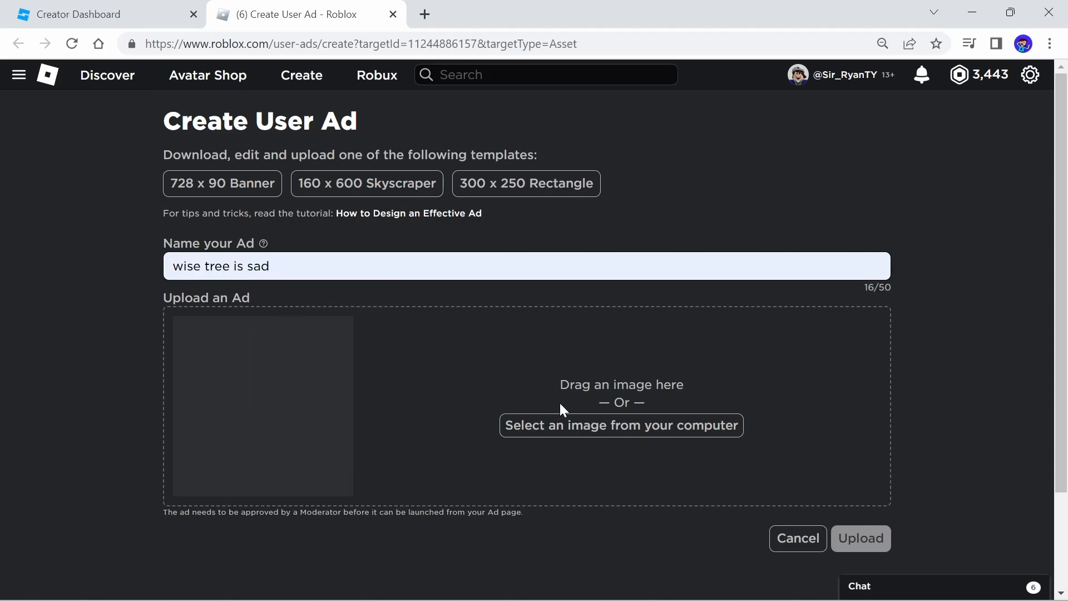
pyautogui.click(582, 426)
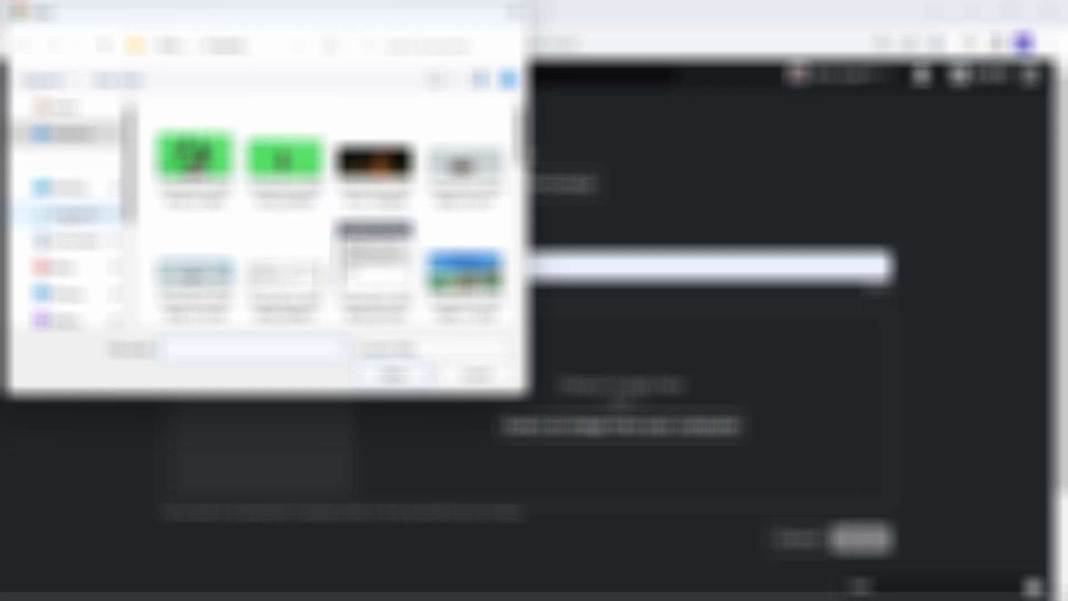
pyautogui.click(54, 215)
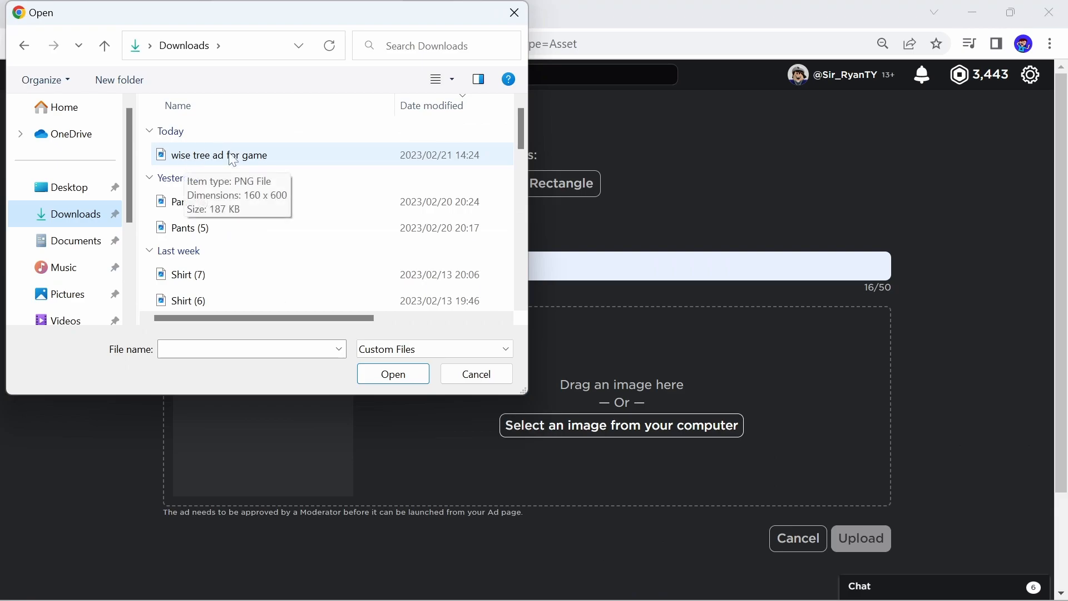
pyautogui.doubleClick(238, 160)
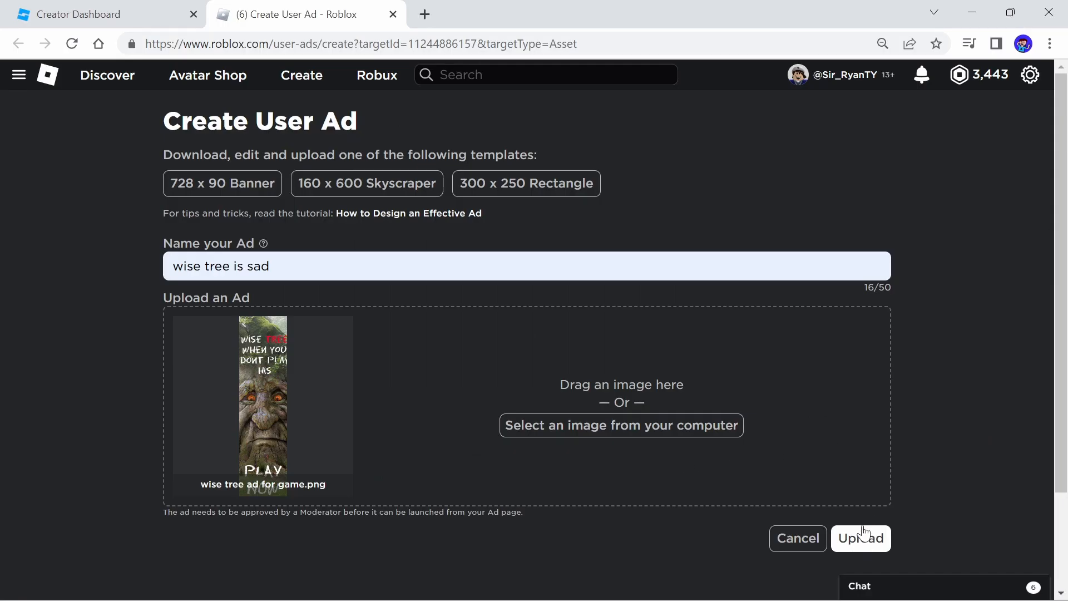
# Upload the new user ad
pyautogui.click(874, 540)
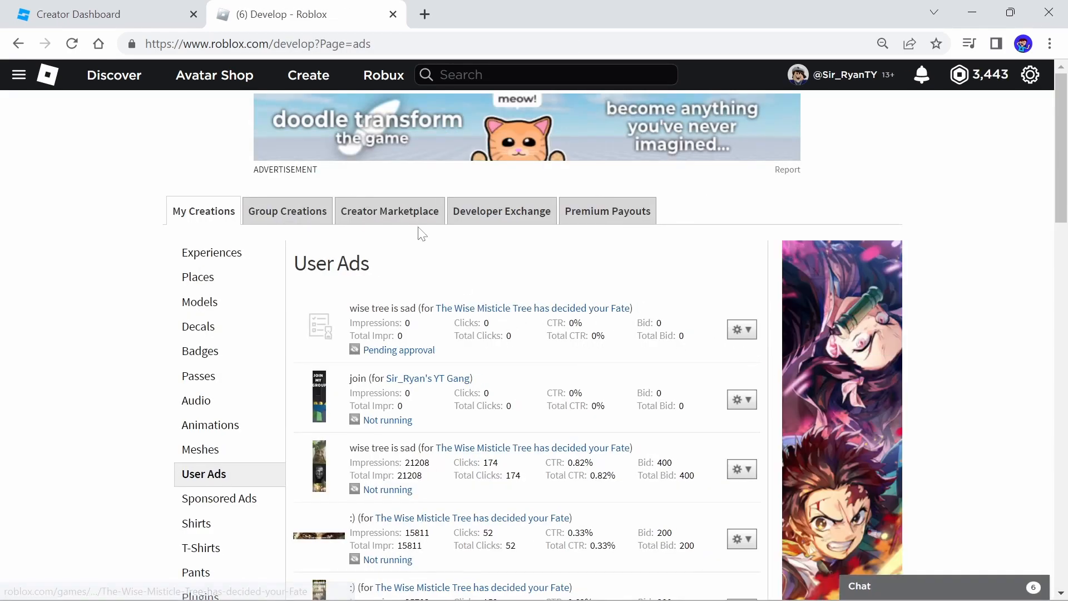
pyautogui.scroll(-2, 779, 257)
pyautogui.scroll(2, 656, 250)
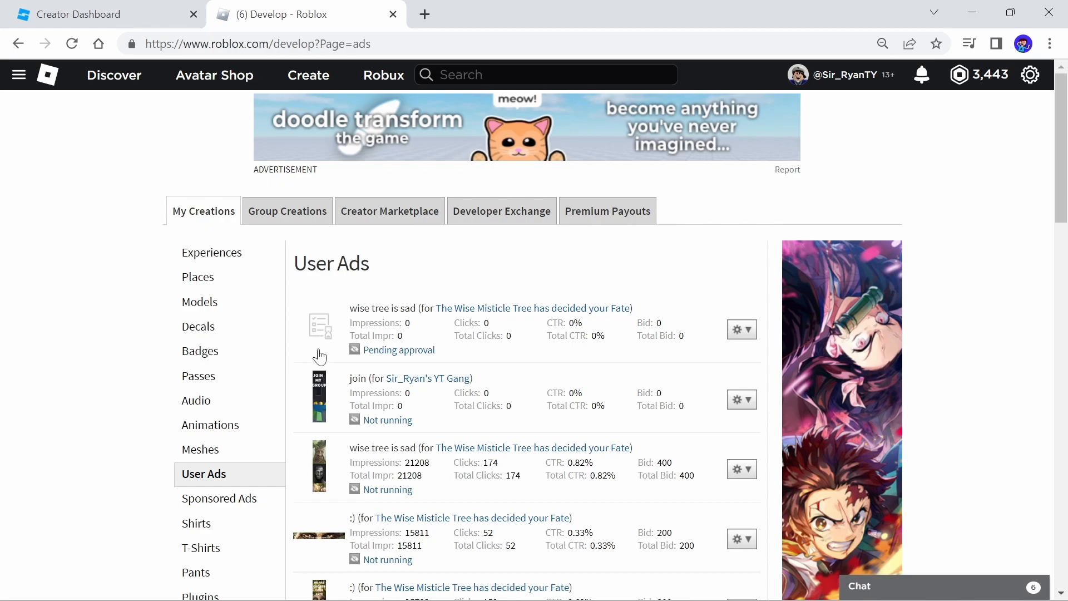
pyautogui.scroll(-1, 438, 359)
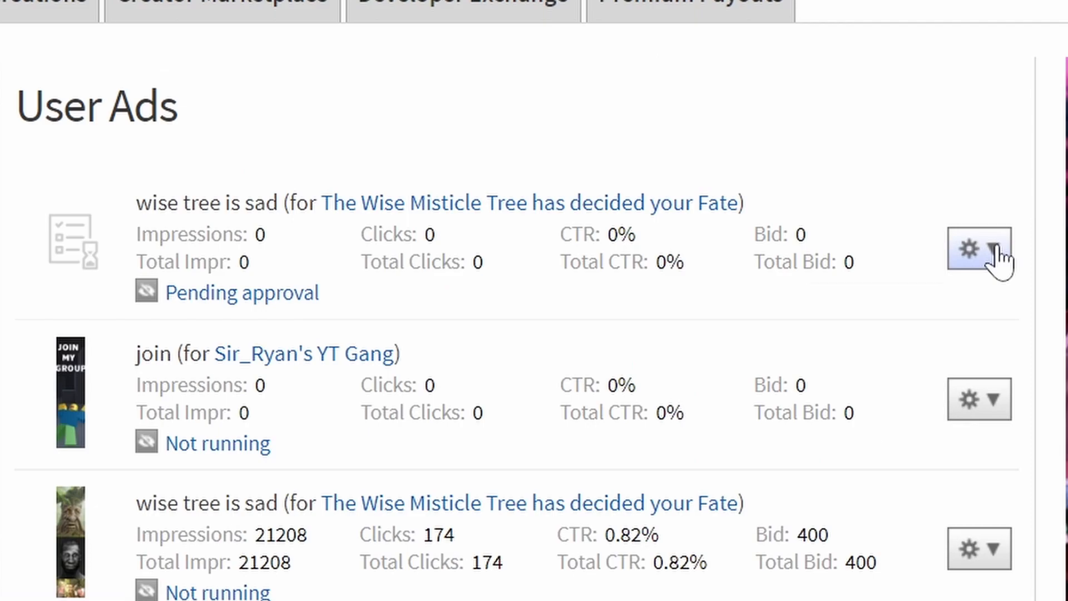
pyautogui.click(748, 251)
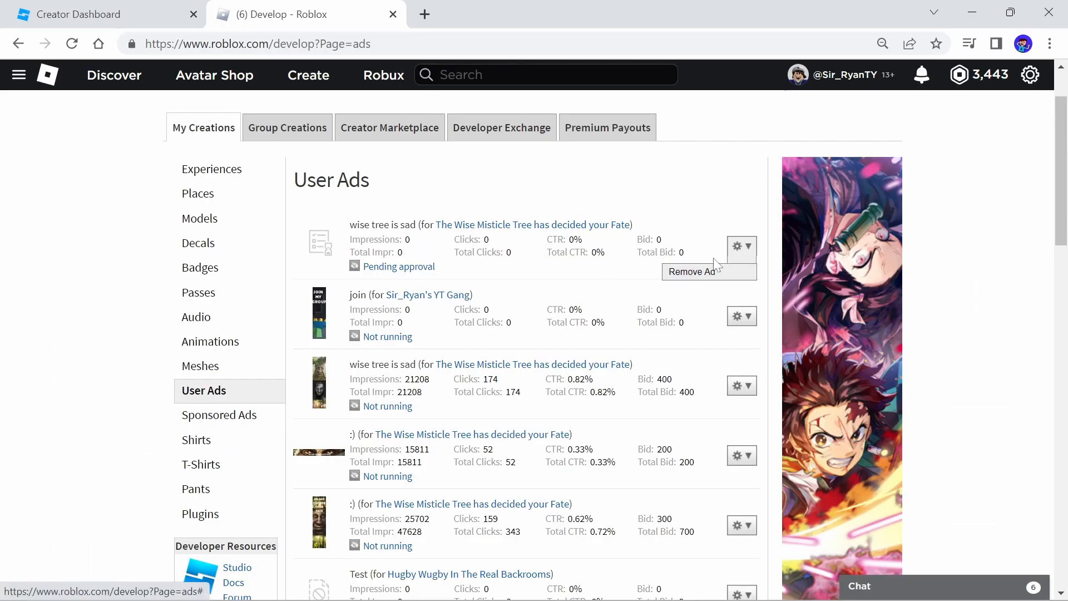
pyautogui.click(973, 258)
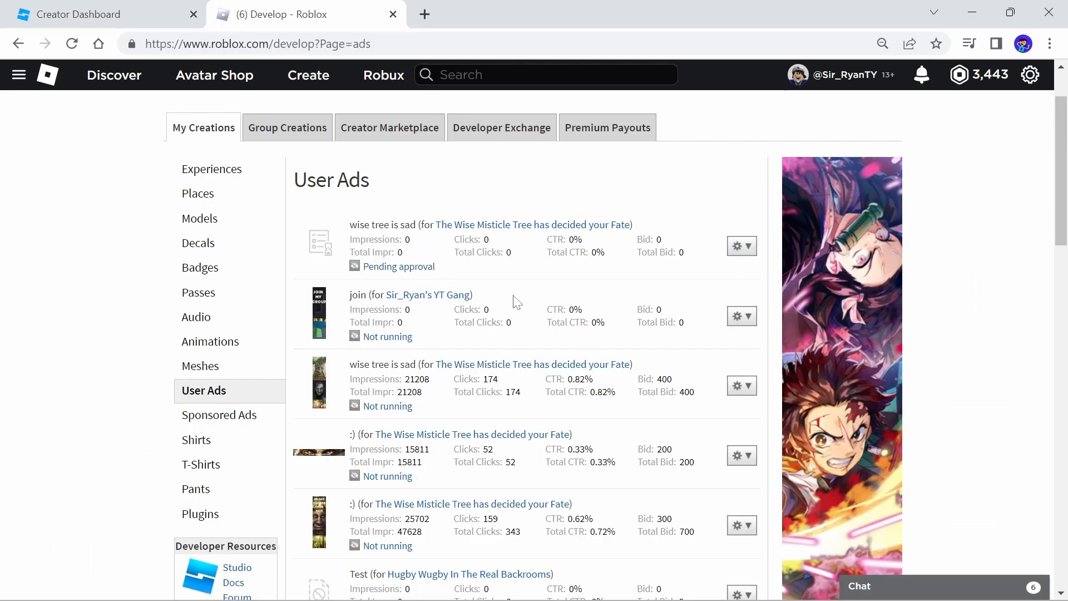
pyautogui.scroll(-2, 516, 302)
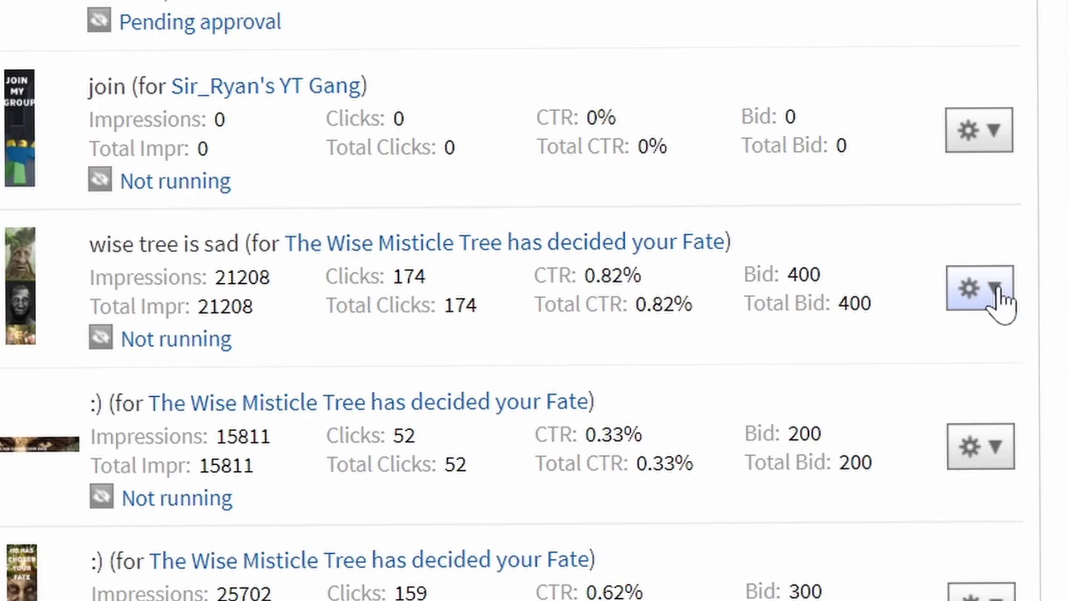
# Start running the earlier "wise tree is sad" ad and review a 100 Robux bid
pyautogui.click(749, 308)
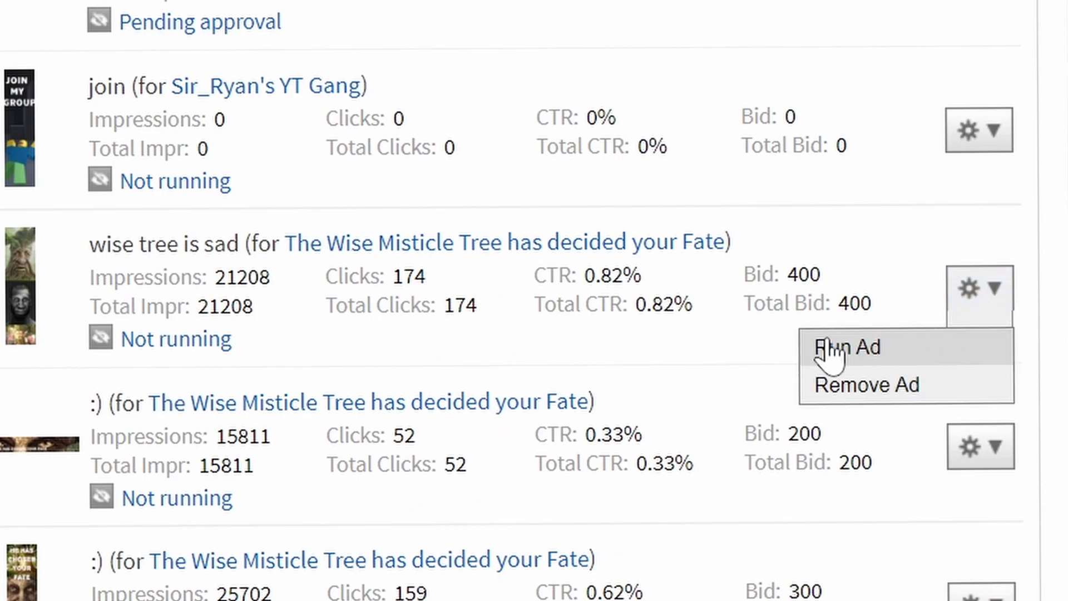
pyautogui.click(676, 328)
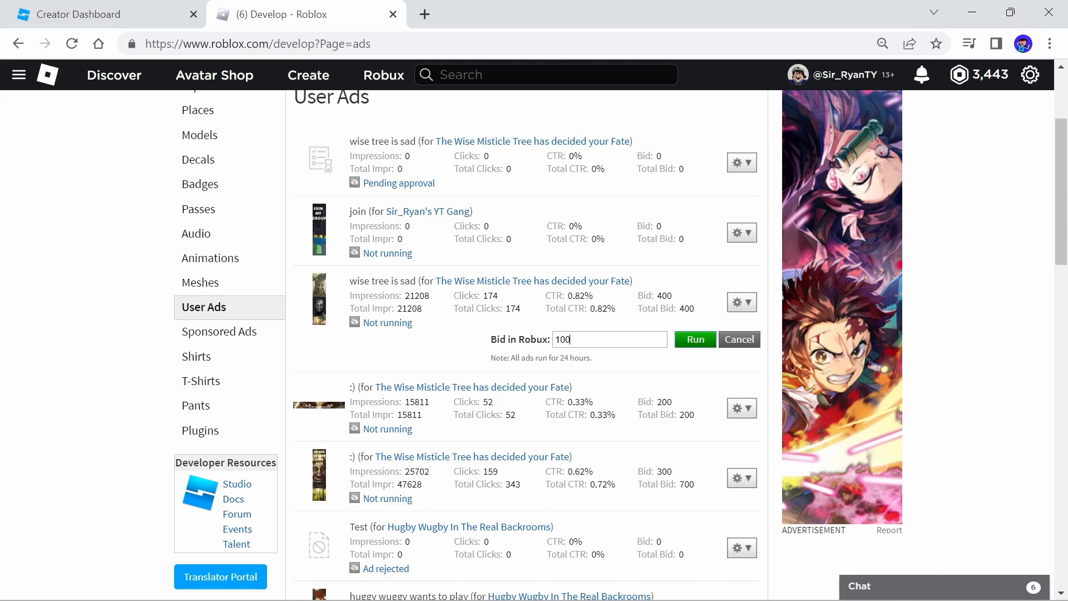
pyautogui.click(700, 340)
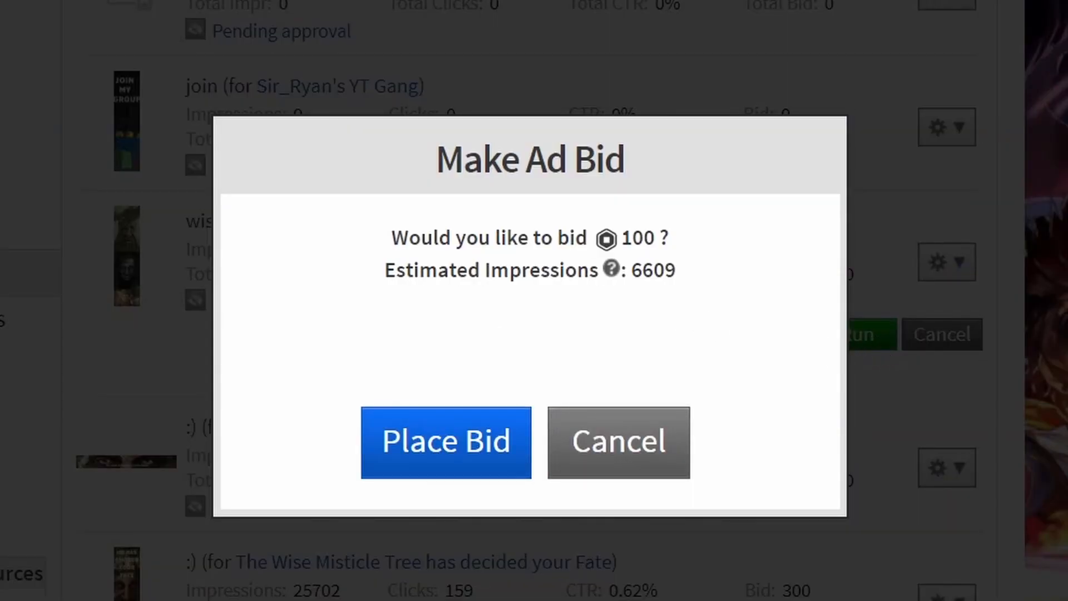
pyautogui.moveTo(632, 270); pyautogui.dragTo(676, 271)
pyautogui.click(662, 423)
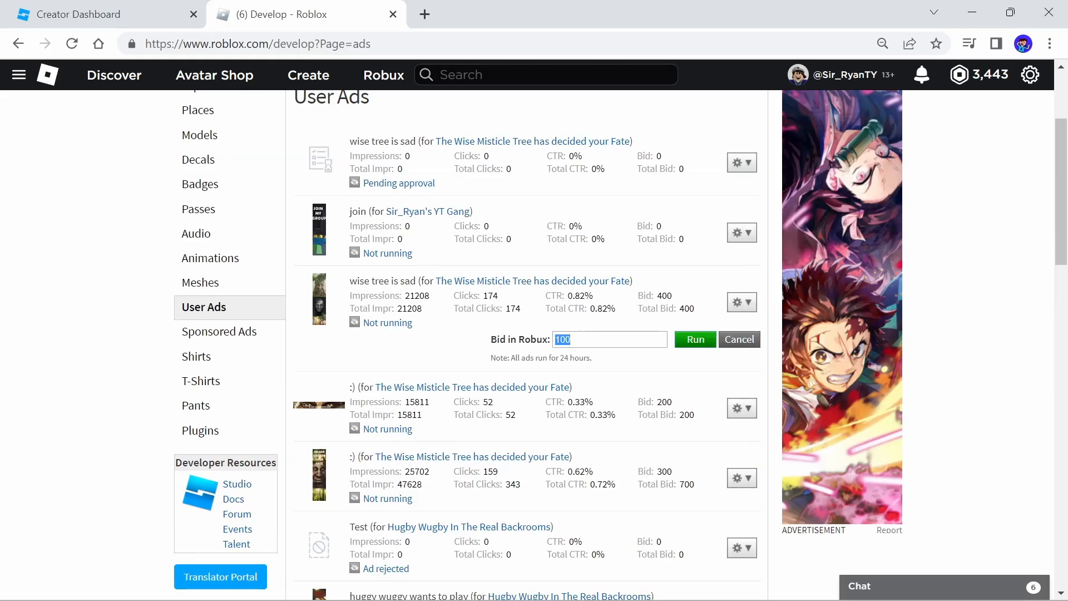
# Review a 10 Robux bid for the ad
pyautogui.press('BackSpace')
pyautogui.click(695, 339)
pyautogui.moveTo(580, 306); pyautogui.dragTo(632, 305)
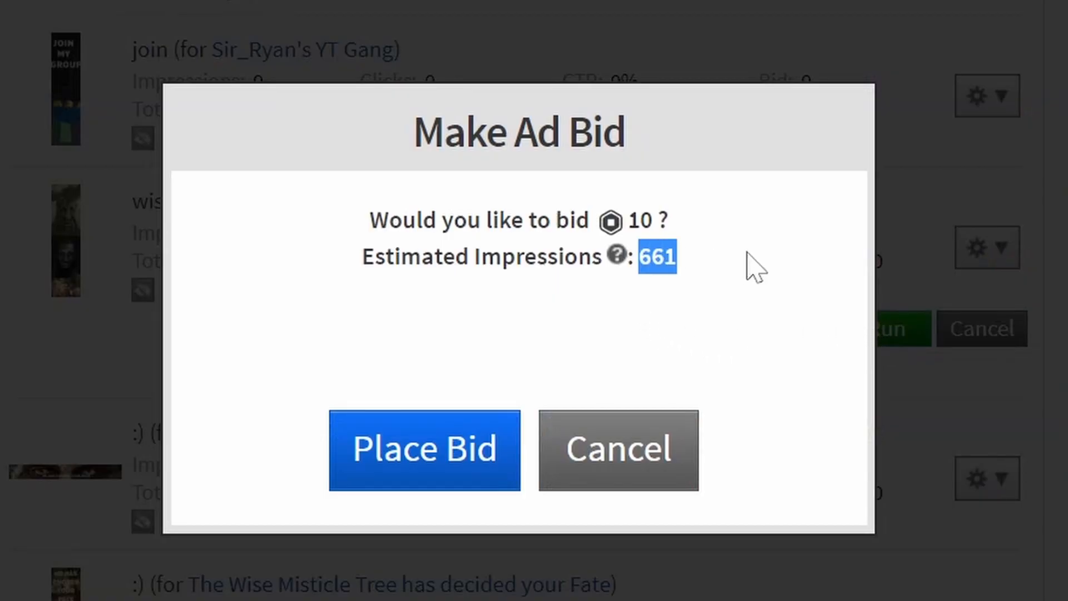
pyautogui.click(716, 310)
pyautogui.click(632, 431)
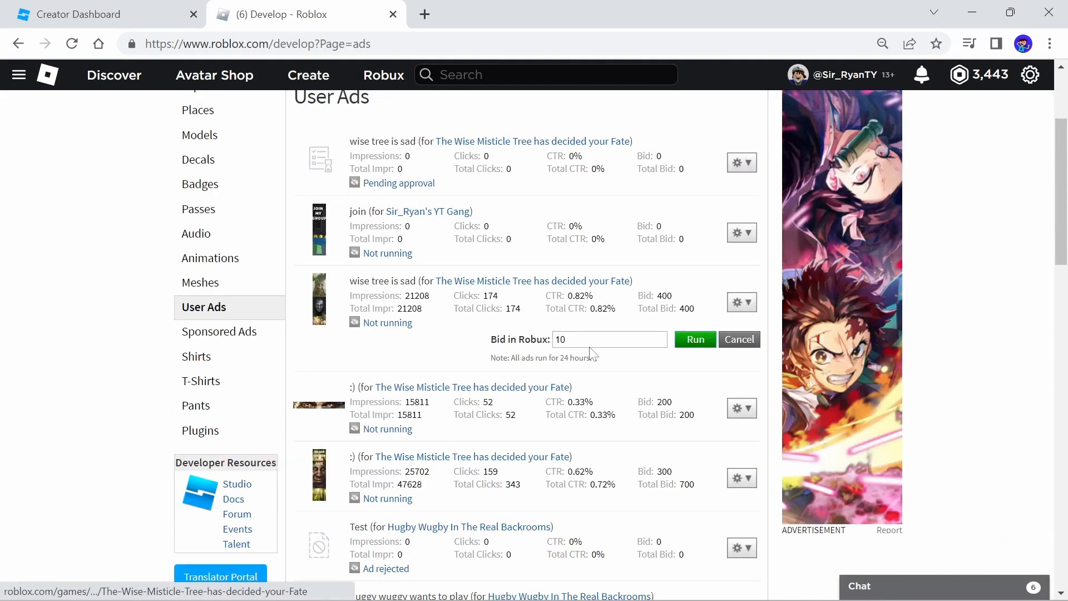
# Run the earlier "wise tree is sad" ad with a bid of 5 Robux
pyautogui.doubleClick(563, 339)
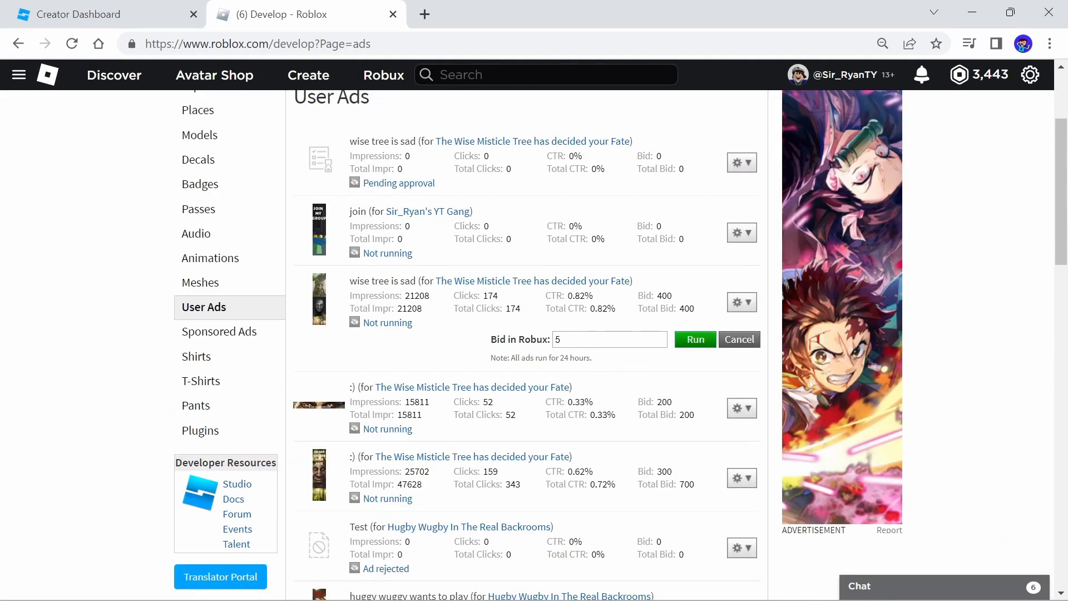
pyautogui.click(695, 339)
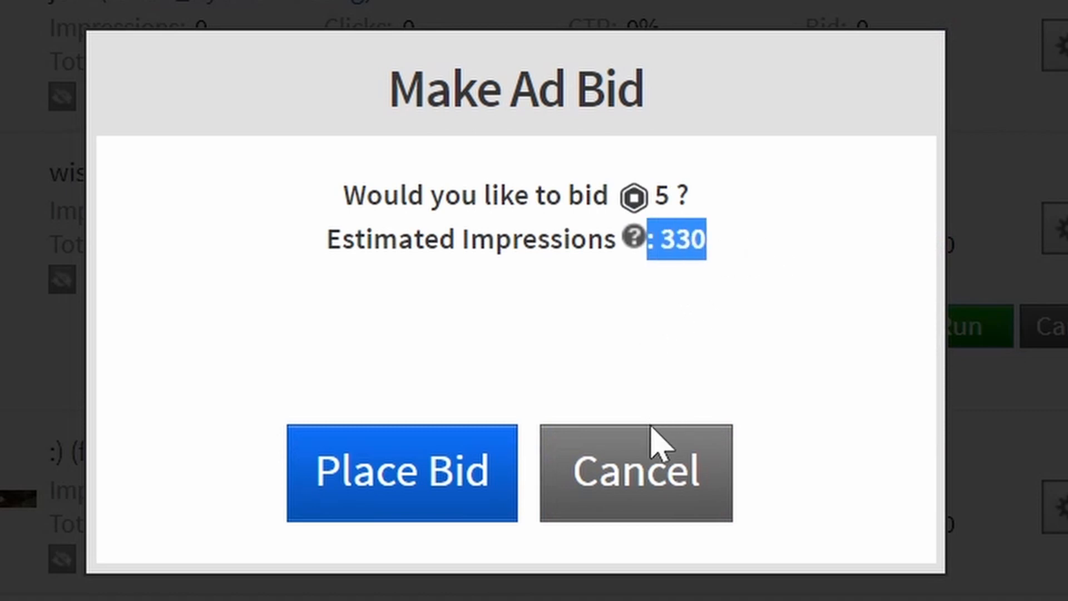
pyautogui.click(657, 439)
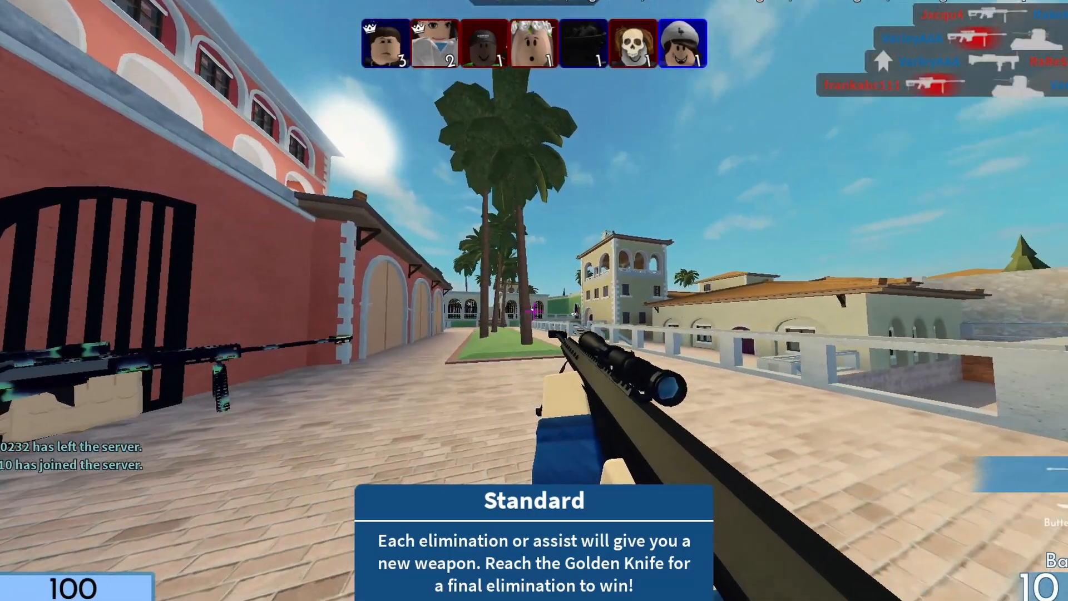
pyautogui.rightClick(534, 311)
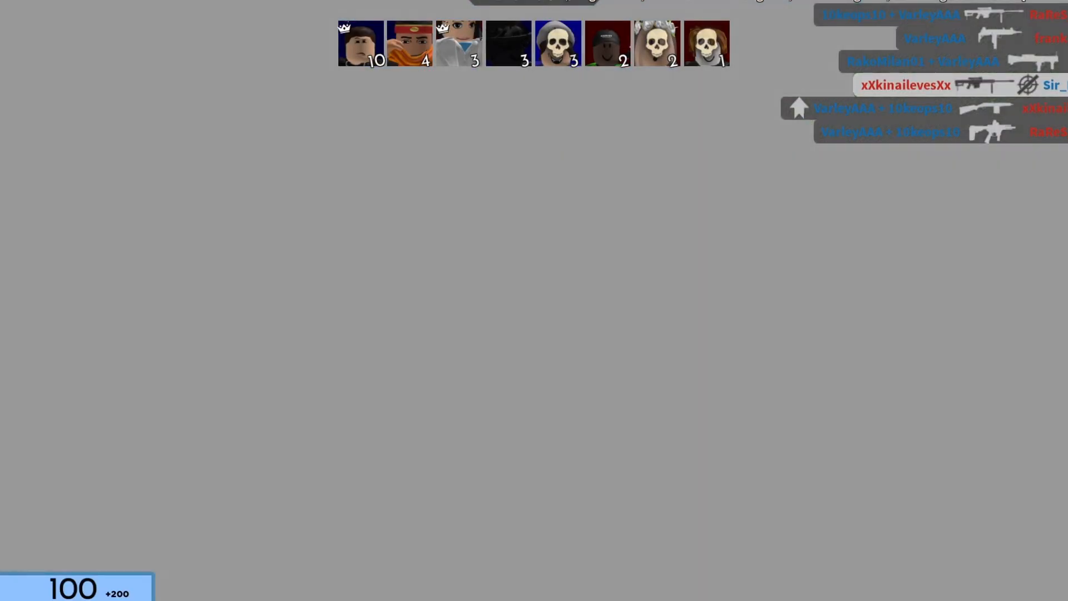
pyautogui.press('w')
pyautogui.press('w')
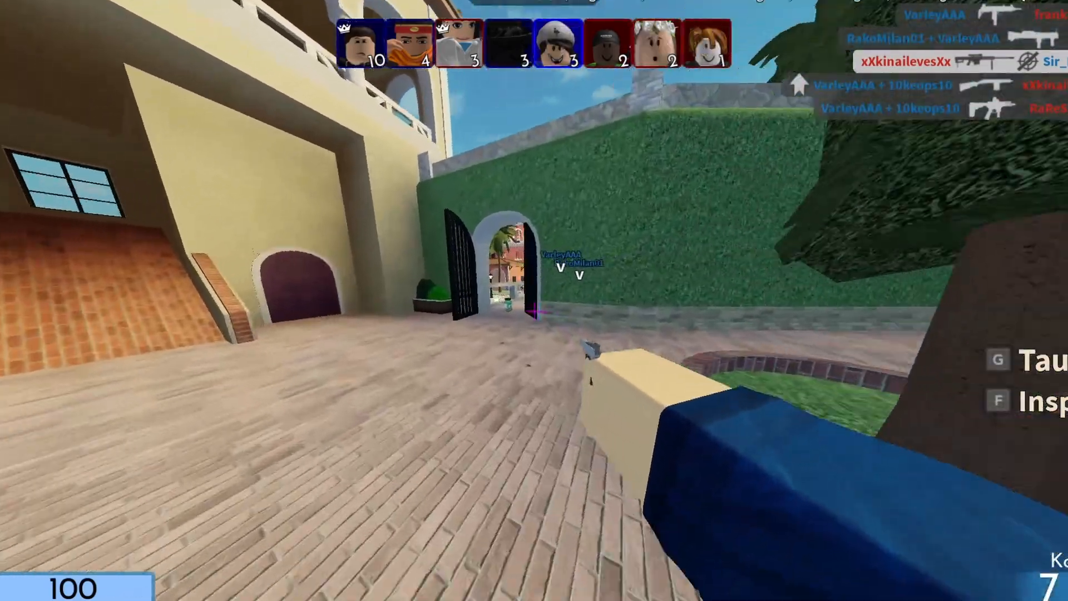